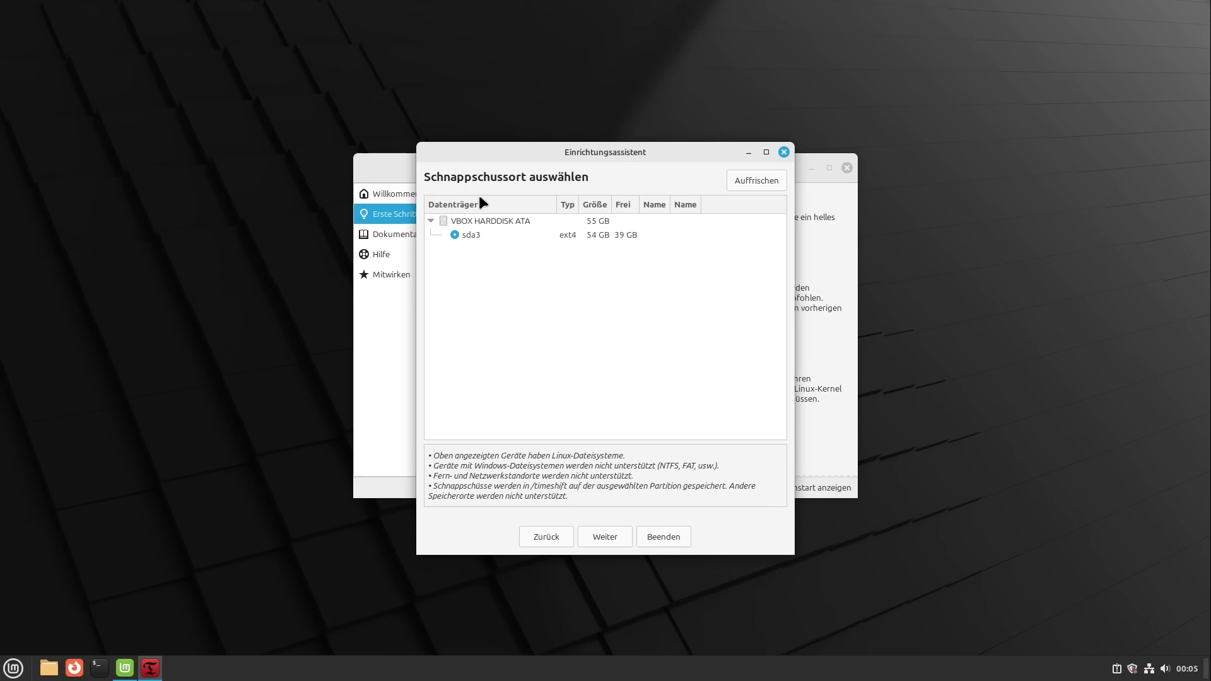
# Complete the Timeshift setup with sda3 as the snapshot location and monthly instead of daily snapshots, and close Timeshift
pyautogui.click(607, 536)
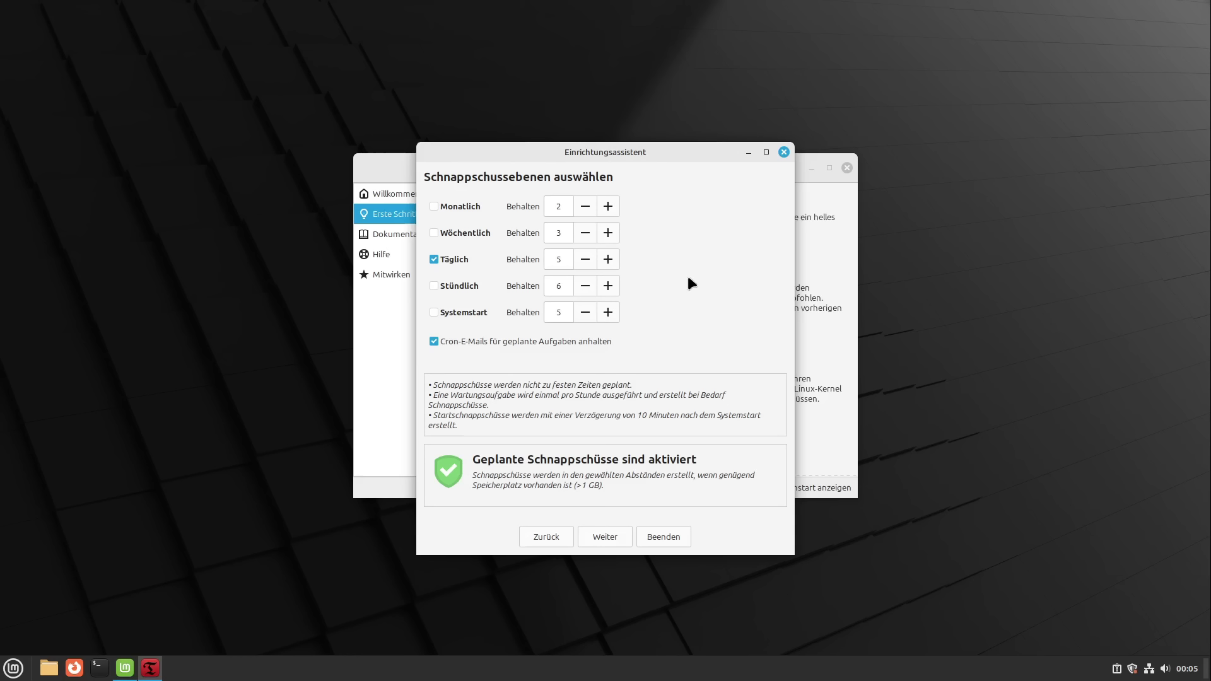
pyautogui.click(434, 260)
pyautogui.click(434, 206)
pyautogui.click(599, 538)
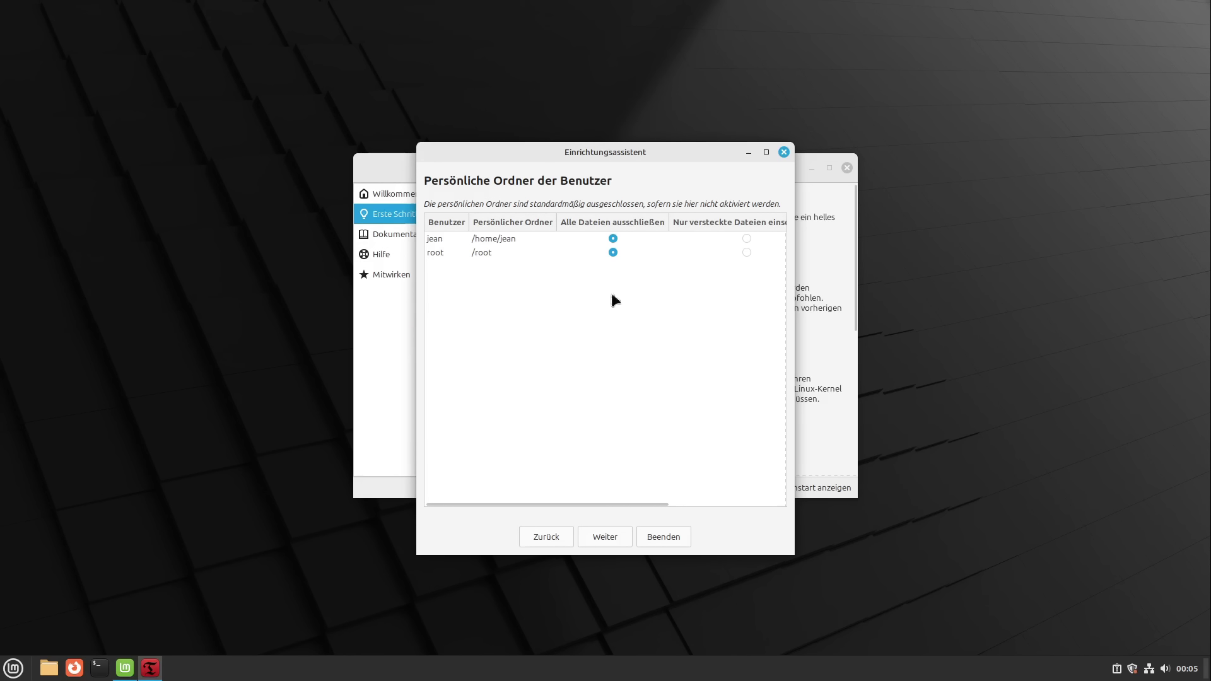
pyautogui.click(596, 537)
pyautogui.click(659, 536)
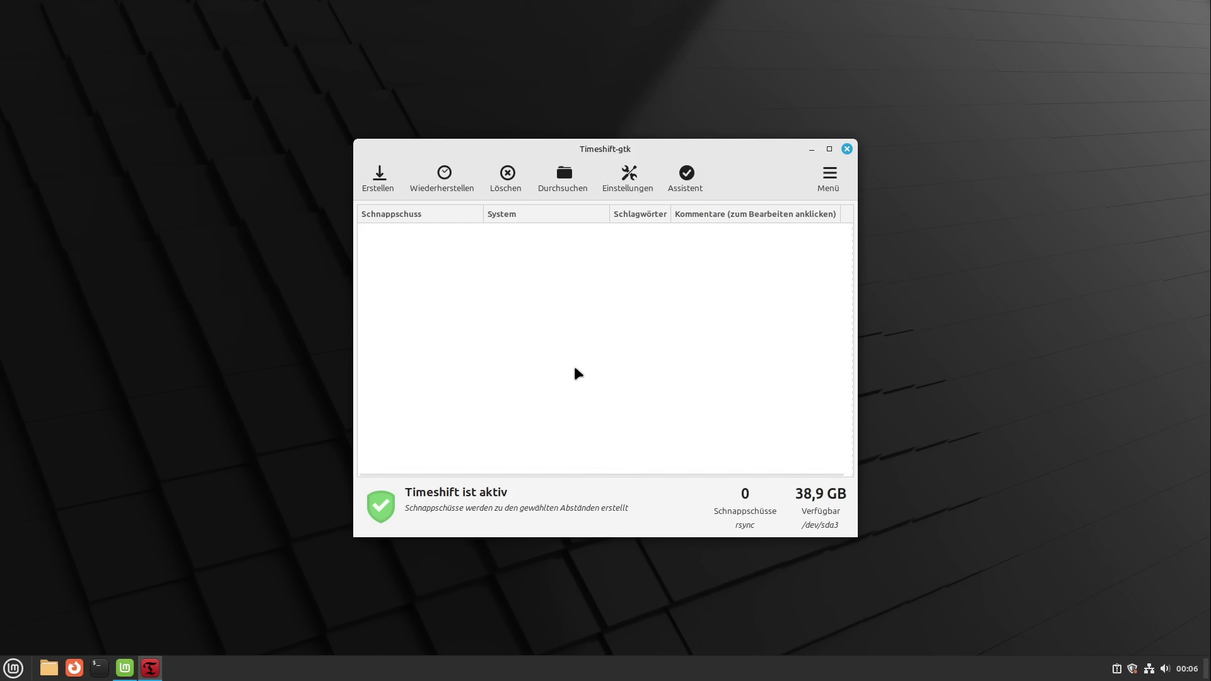
pyautogui.click(847, 150)
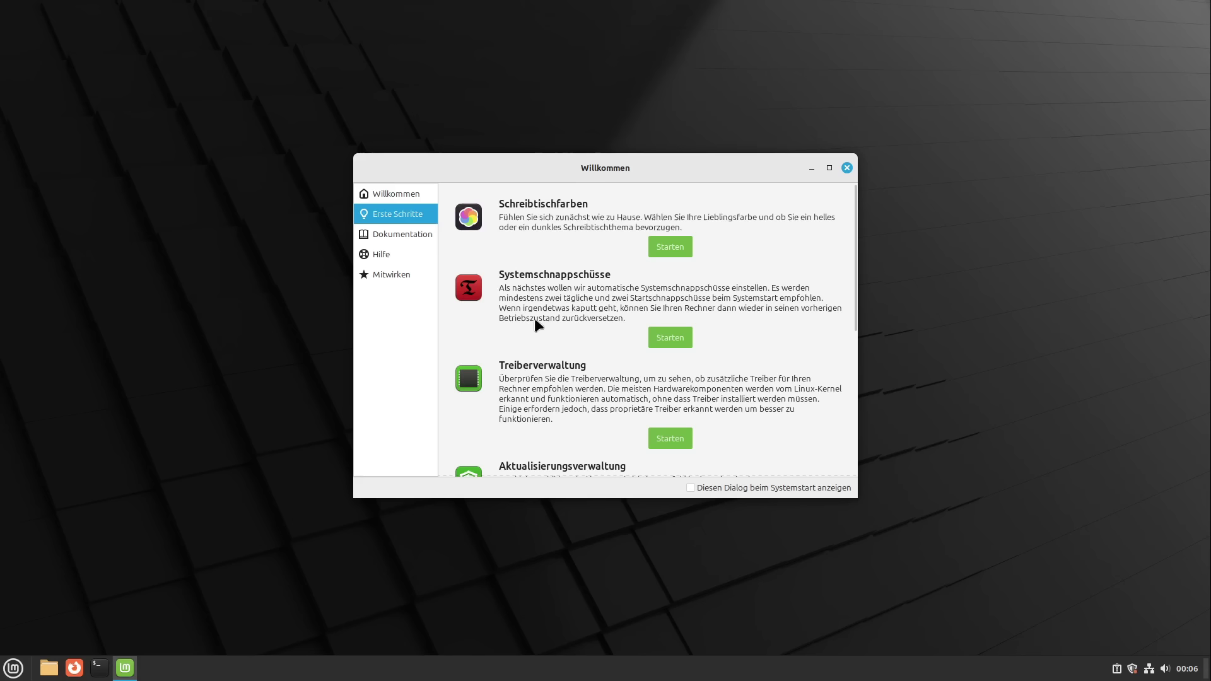
# Check in the Treiberverwaltung whether the computer needs additional drivers, and close it
pyautogui.scroll(-1, 536, 320)
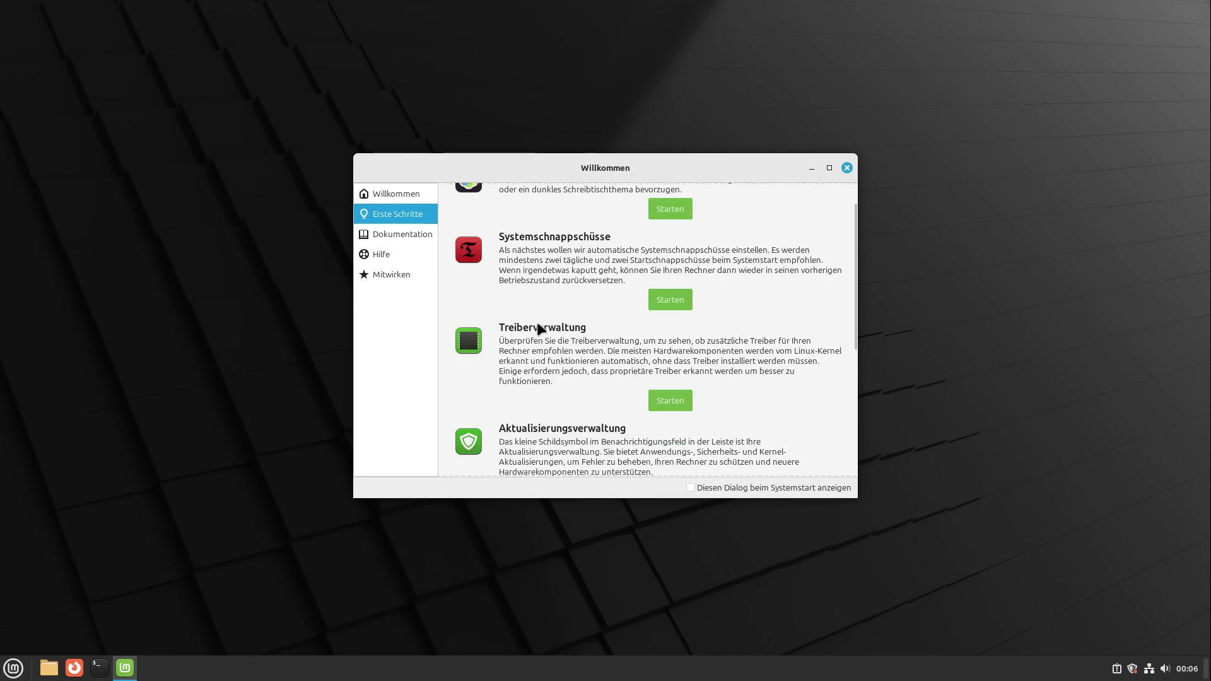
pyautogui.click(679, 396)
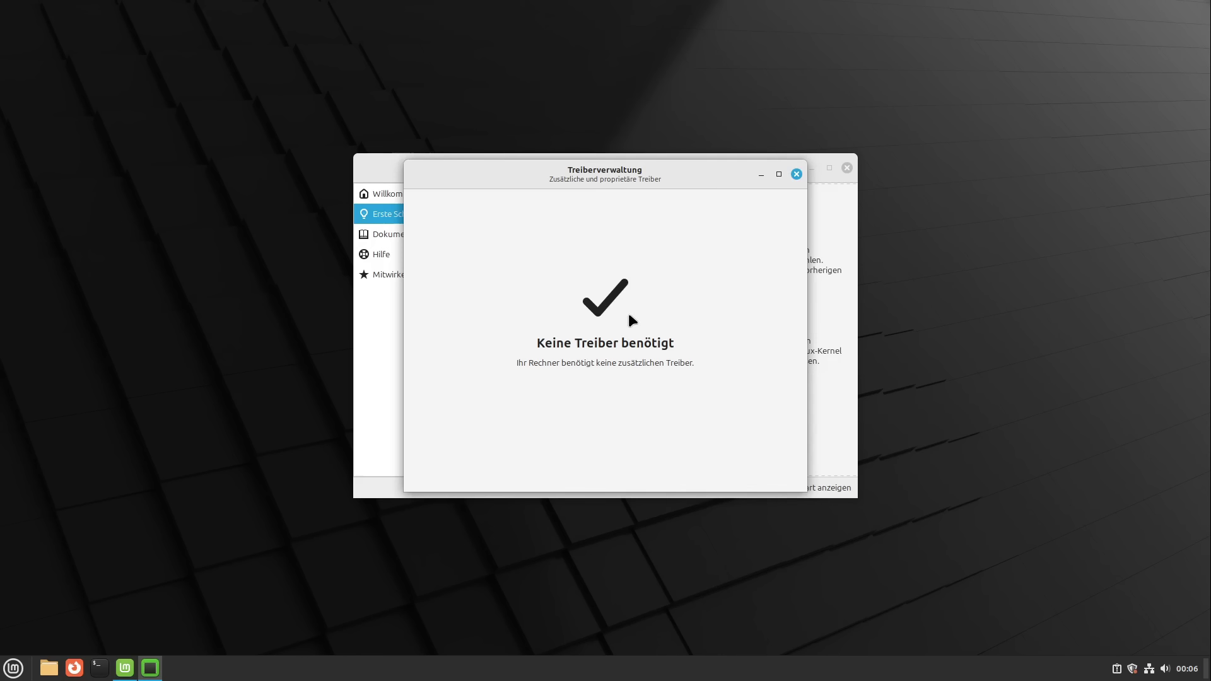
pyautogui.click(797, 174)
# Launch the Aktualisierungsverwaltung from the Erste Schritte page and confirm its introduction
pyautogui.scroll(-1, 731, 347)
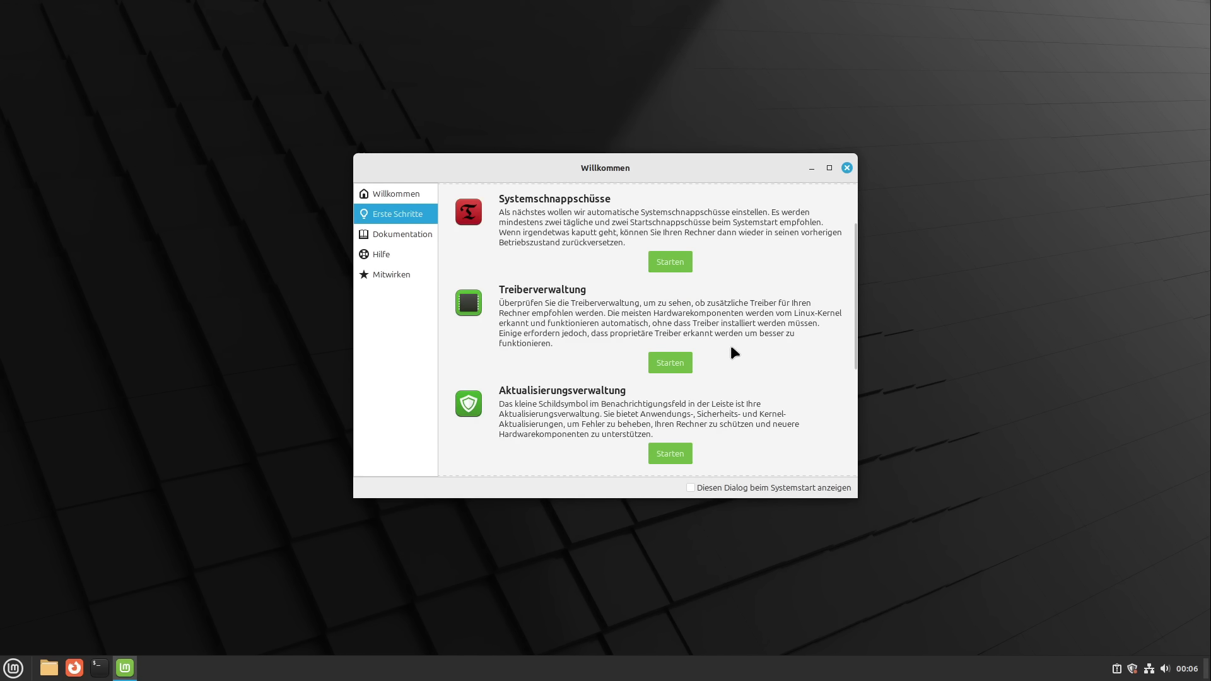
pyautogui.scroll(-1, 731, 347)
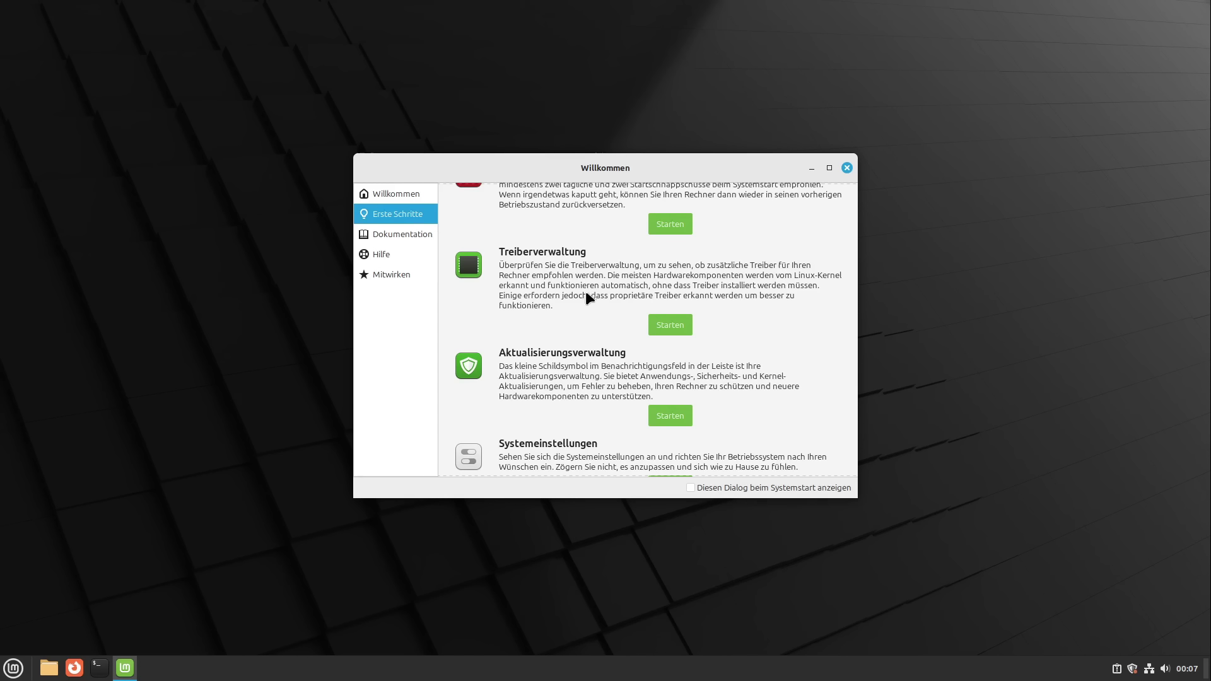
pyautogui.scroll(-1, 580, 307)
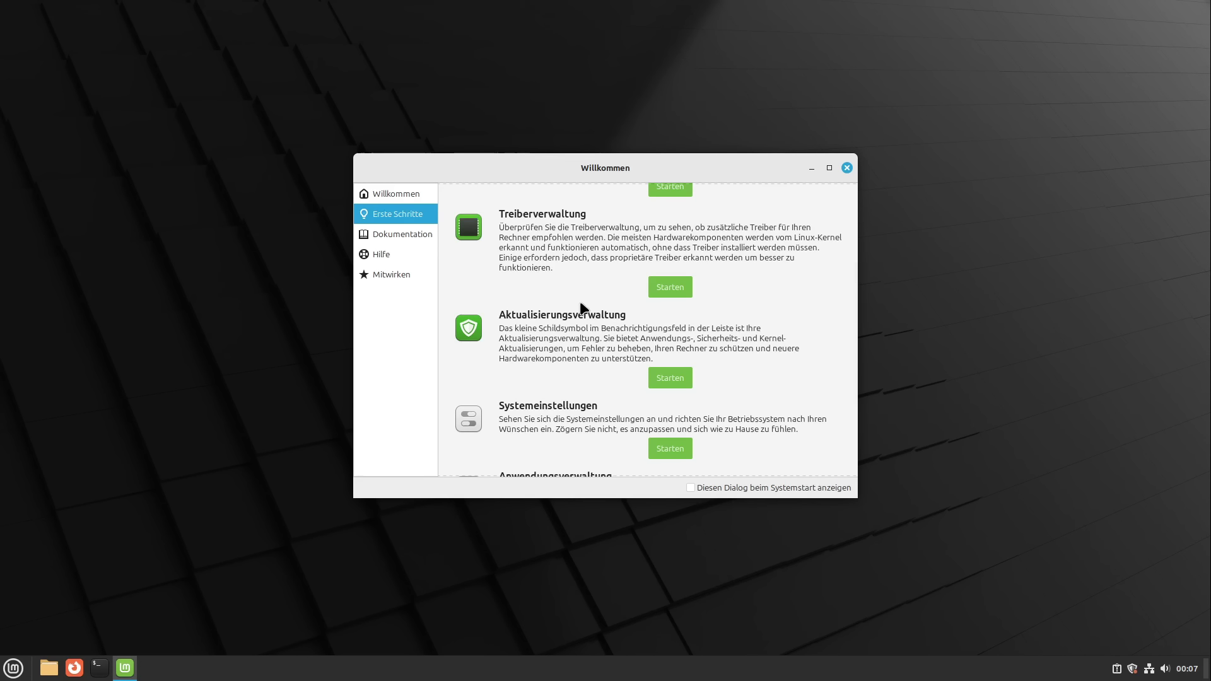
pyautogui.click(661, 379)
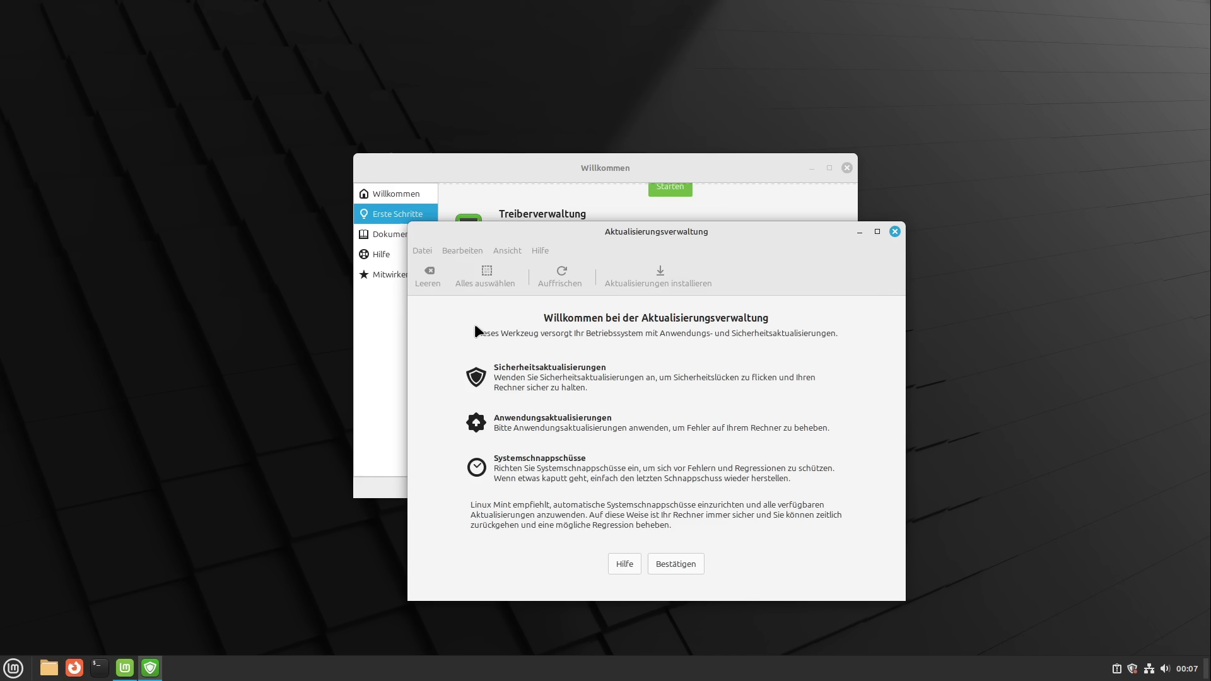
pyautogui.moveTo(597, 224); pyautogui.dragTo(549, 144)
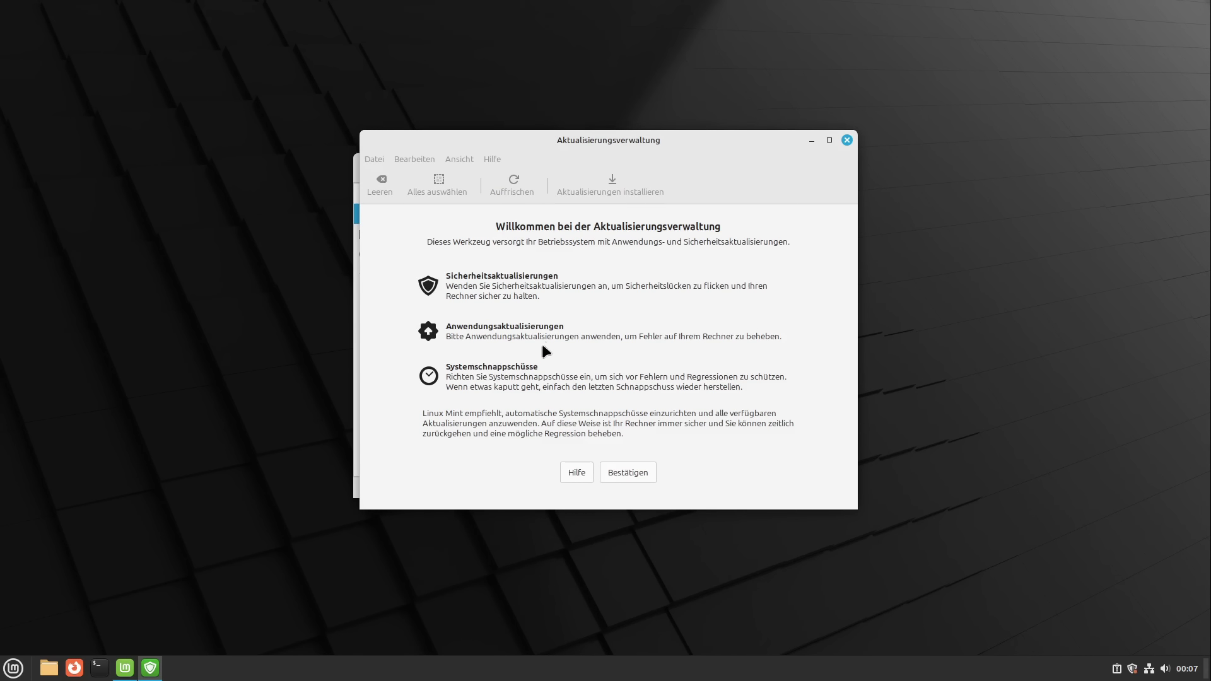
pyautogui.click(628, 473)
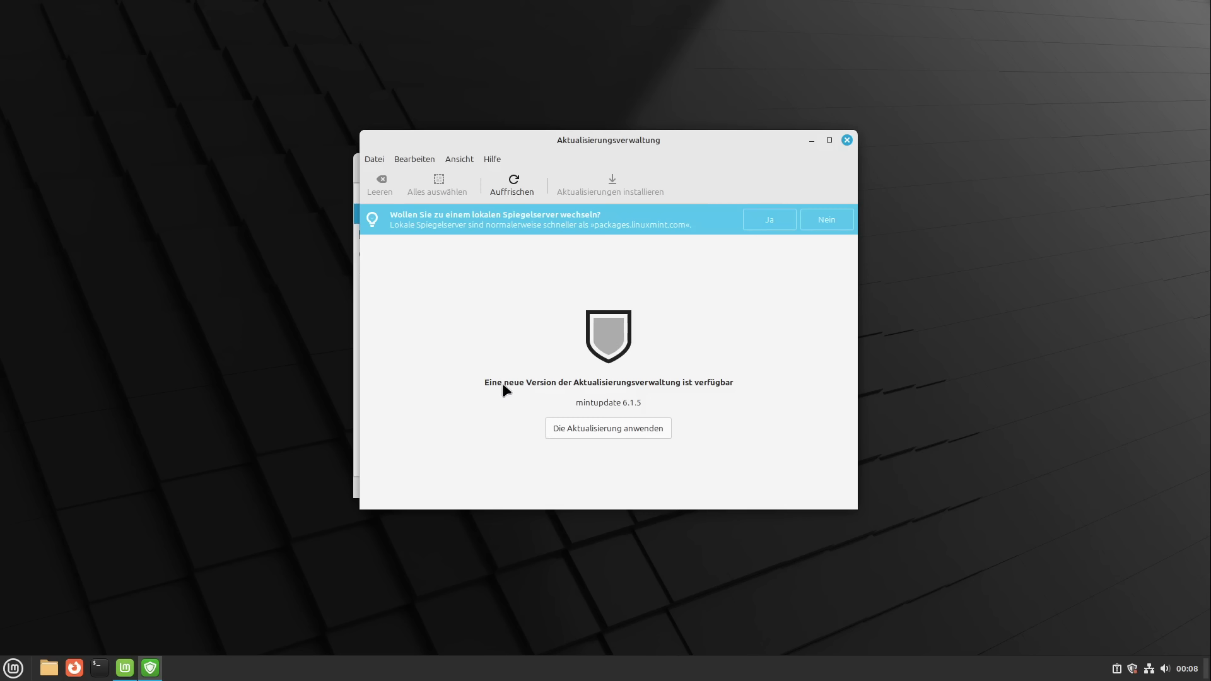
# Apply the mintupdate 6.1.5 update to the Aktualisierungsverwaltung, authenticating with the account password
pyautogui.click(561, 427)
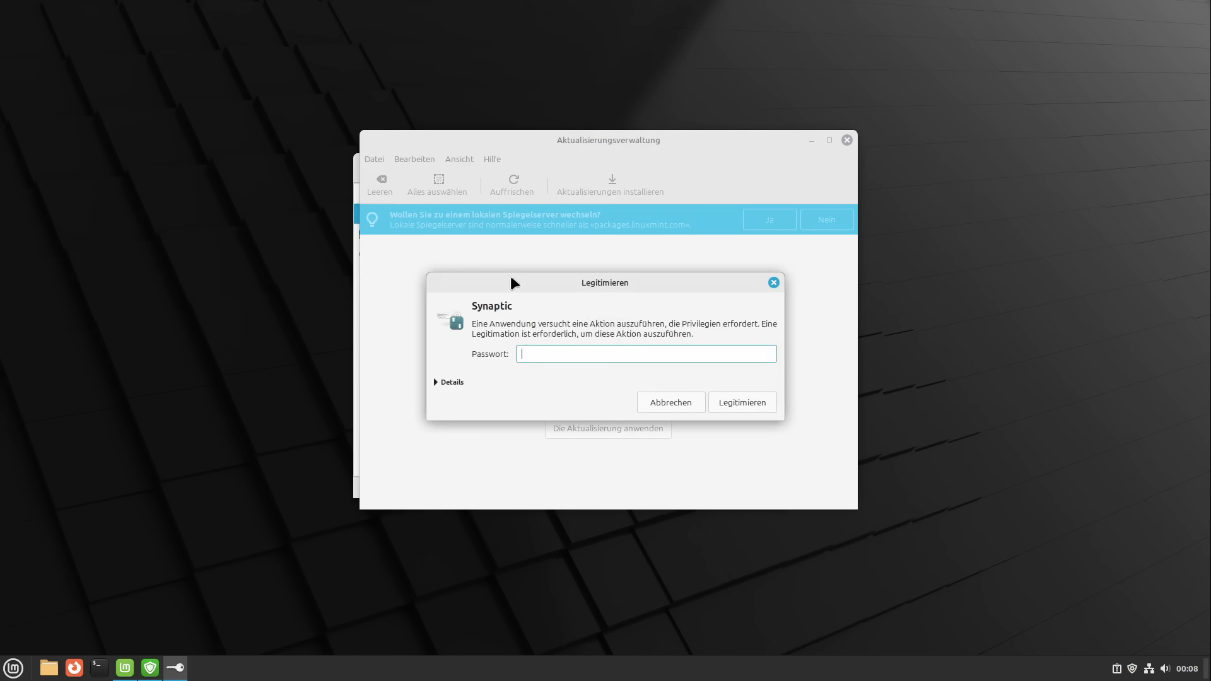
pyautogui.write('******')
pyautogui.press('Return')
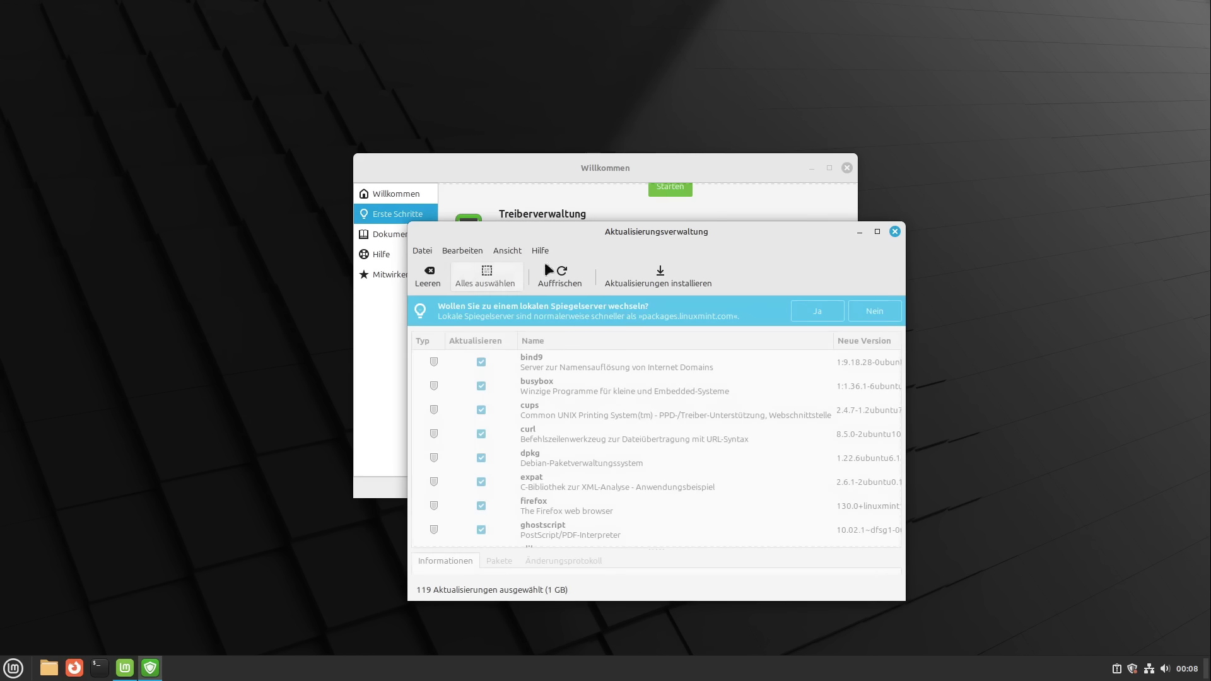
# Accept the suggestion to use a local mirror server and authenticate with the account password to open the Anwendungspaketquellen
pyautogui.moveTo(627, 228); pyautogui.dragTo(585, 137)
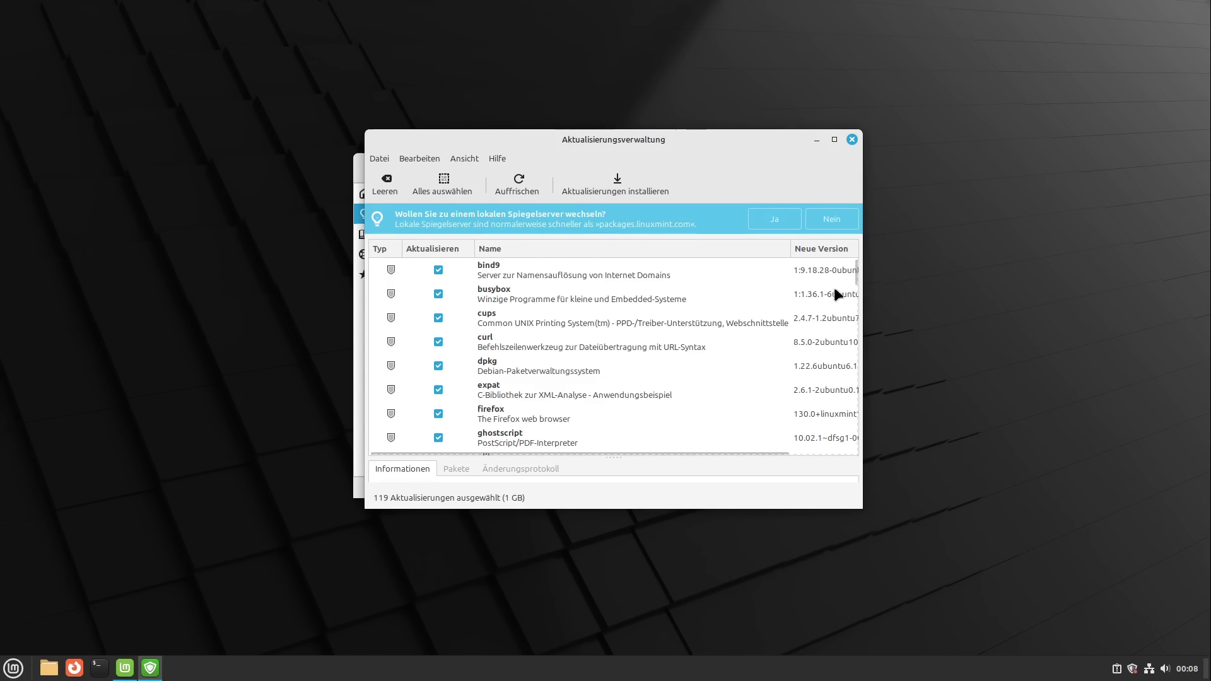
pyautogui.moveTo(852, 276)
pyautogui.mouseDown()
pyautogui.moveTo(835, 465)
pyautogui.moveTo(840, 261)
pyautogui.mouseUp()
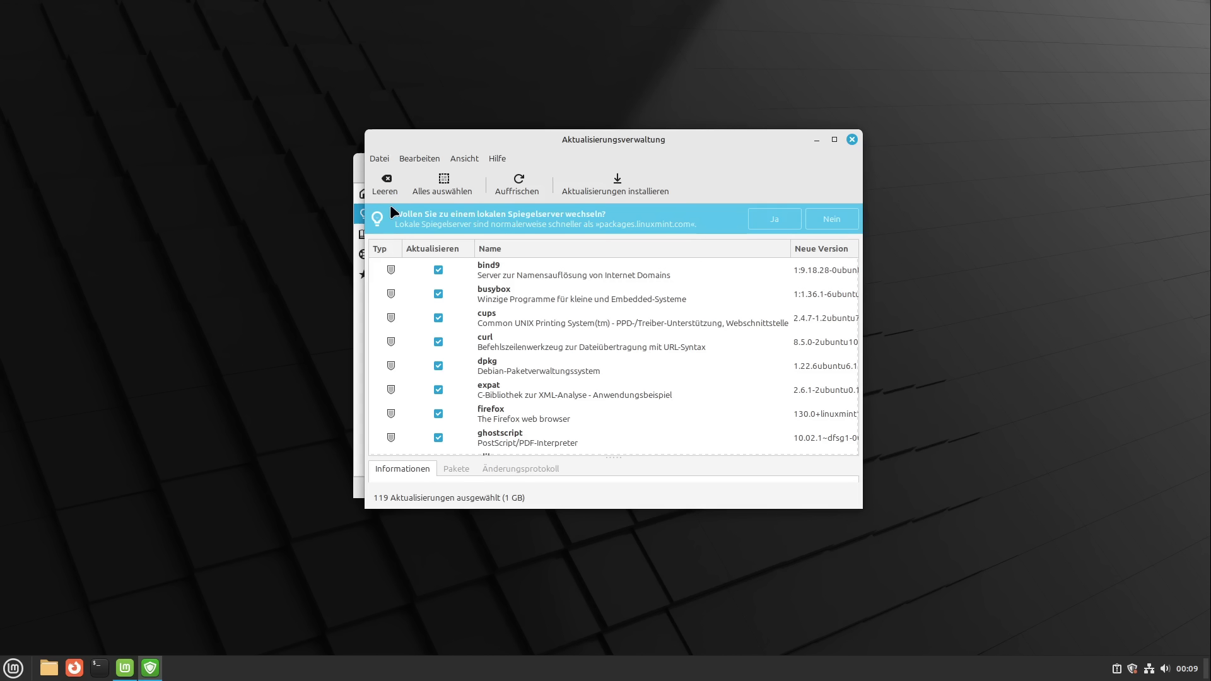
pyautogui.click(774, 219)
pyautogui.write('•••••••')
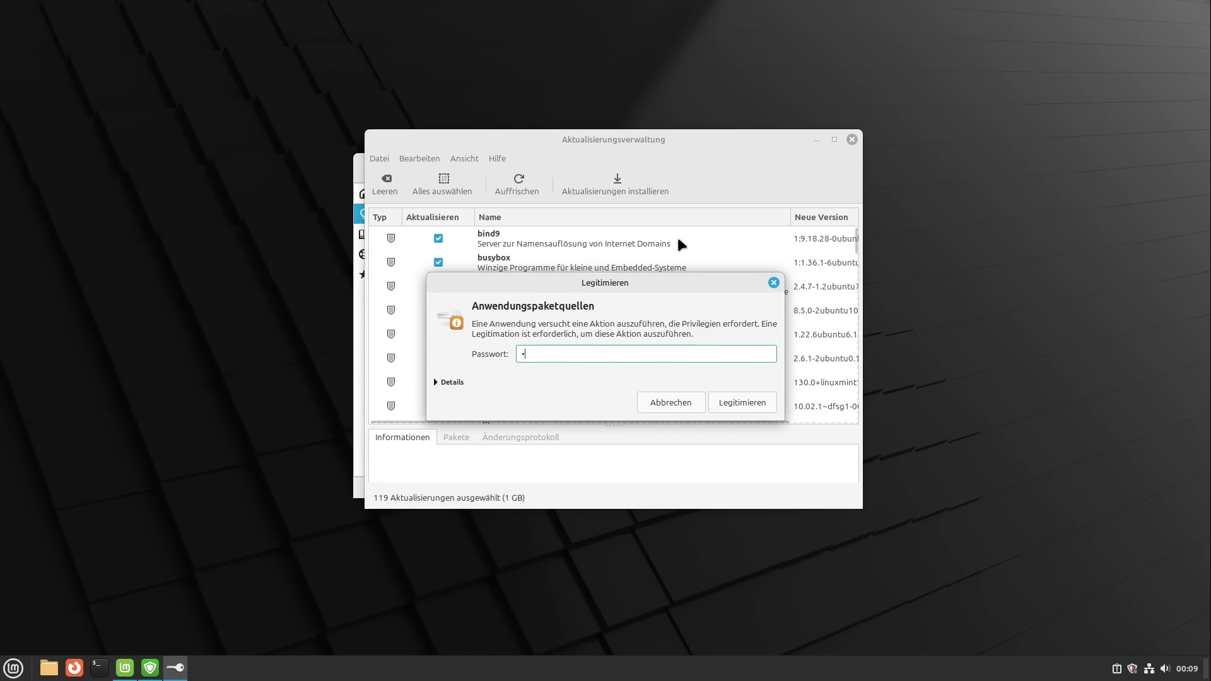
pyautogui.press('Return')
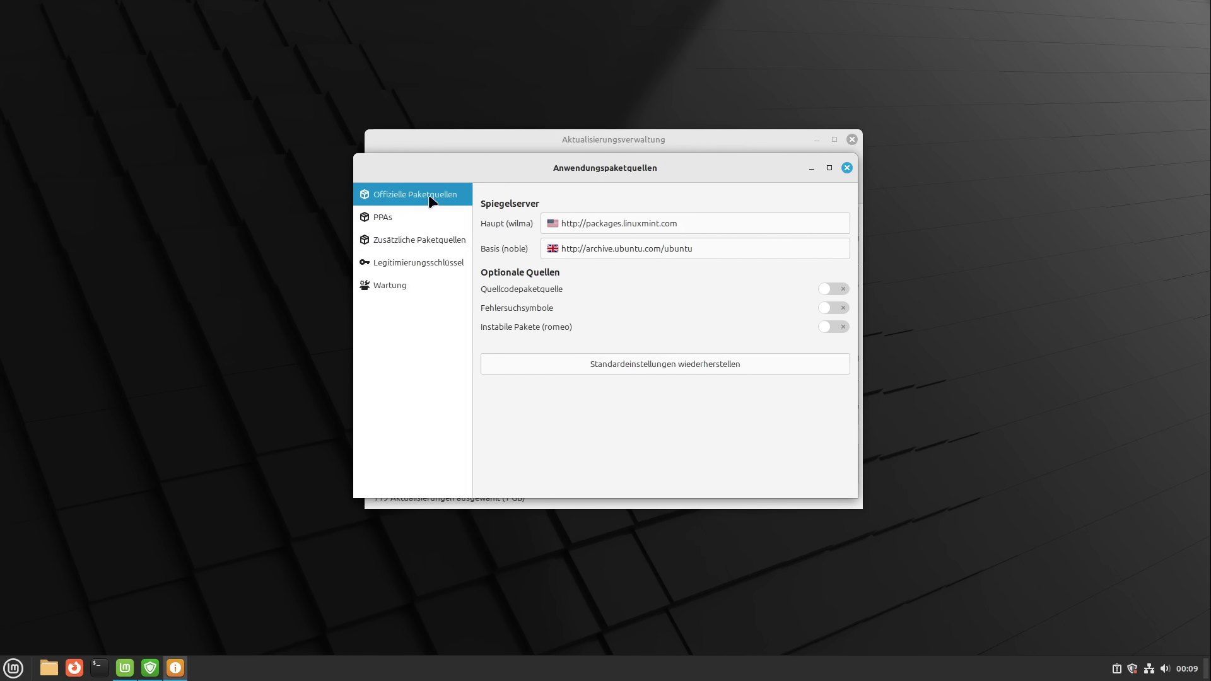
# Set the Haupt (wilma) mirror to Friedrich-Alexander-University of Erlangen-Nuremberg
pyautogui.click(610, 222)
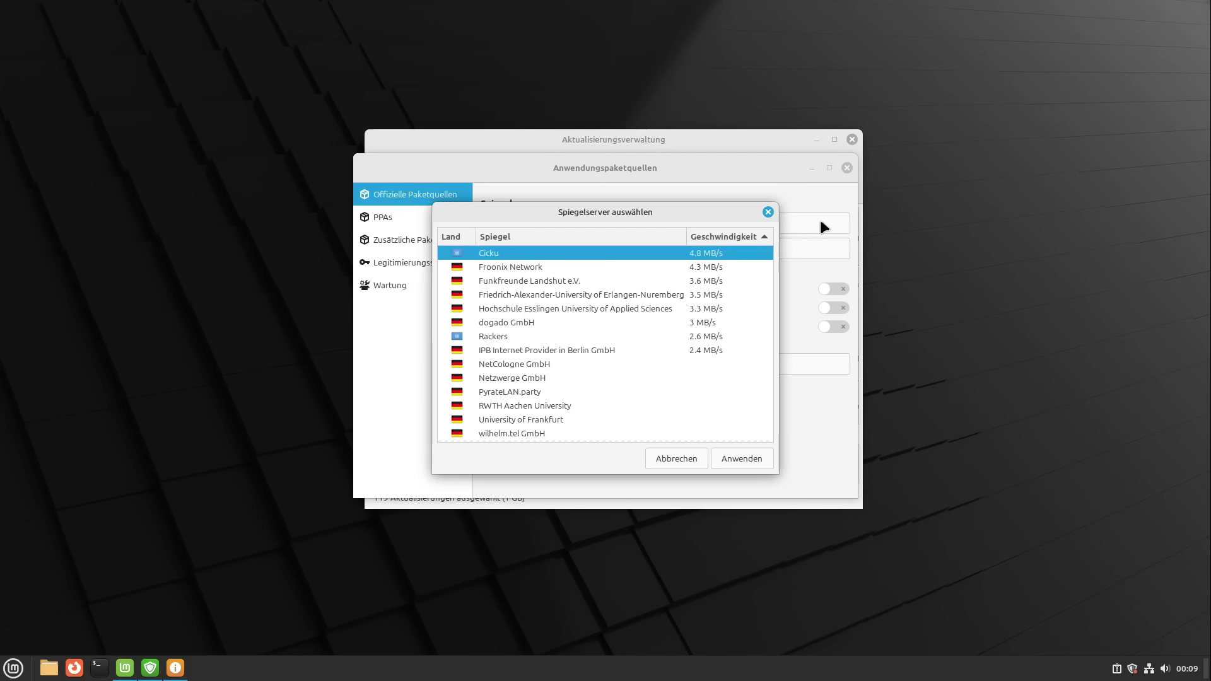
pyautogui.click(548, 309)
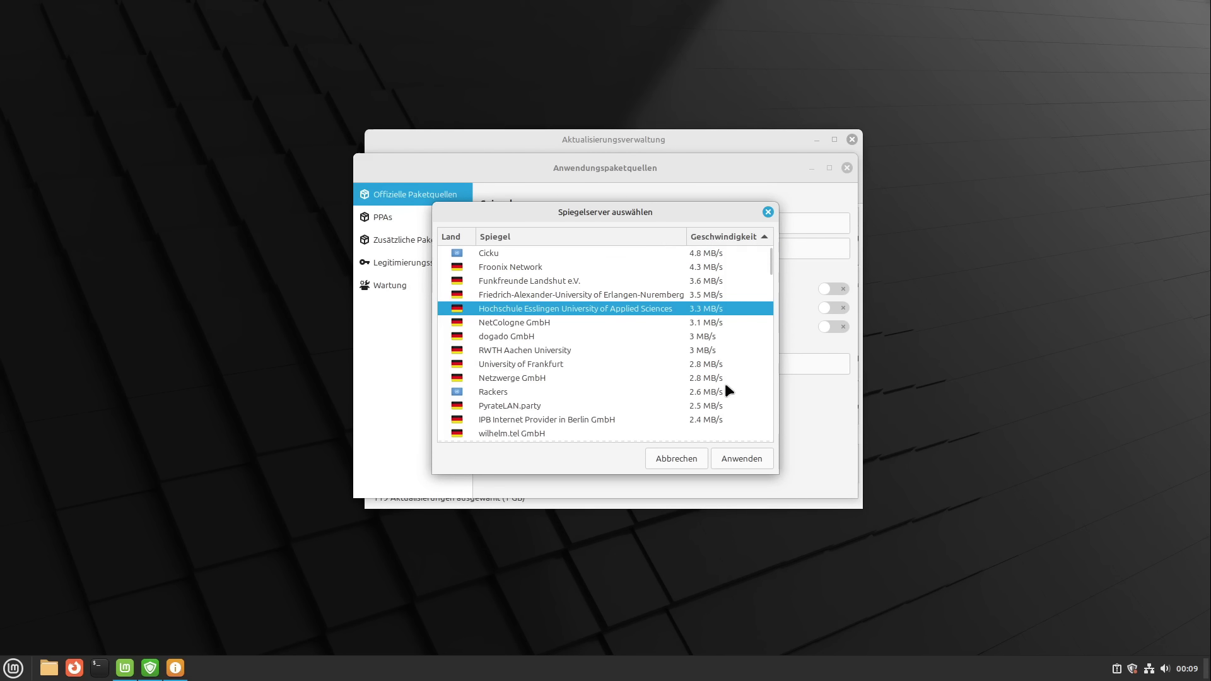
pyautogui.click(566, 296)
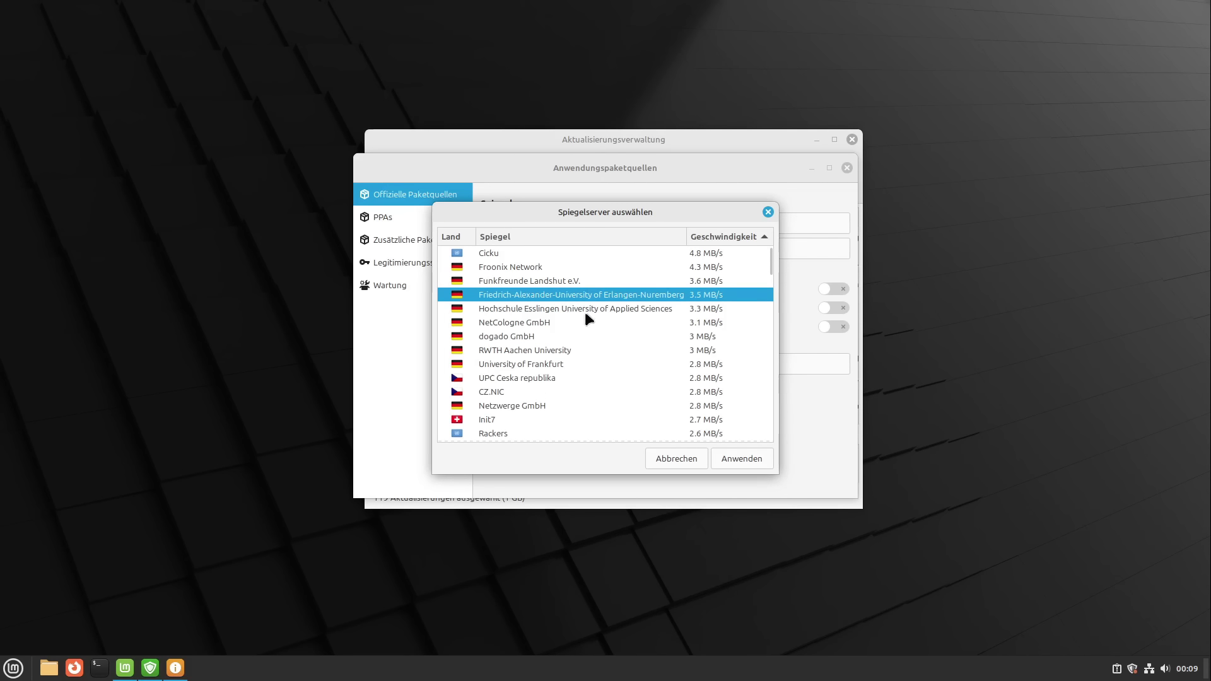
pyautogui.click(729, 454)
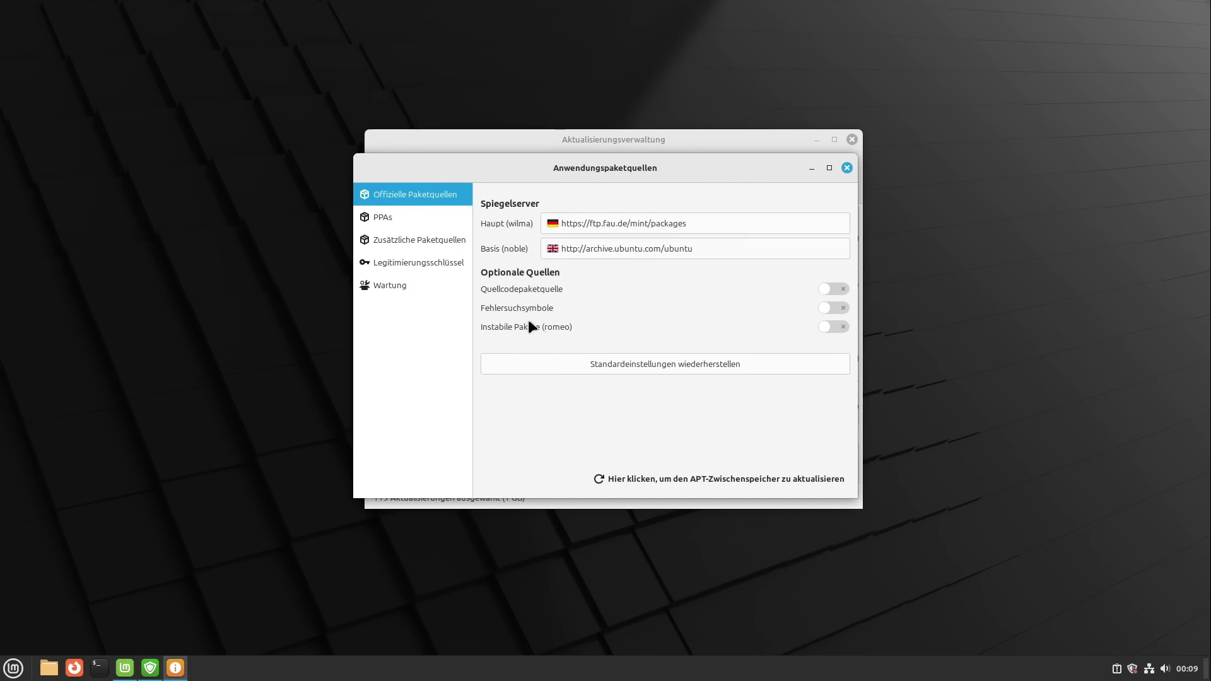
pyautogui.click(646, 249)
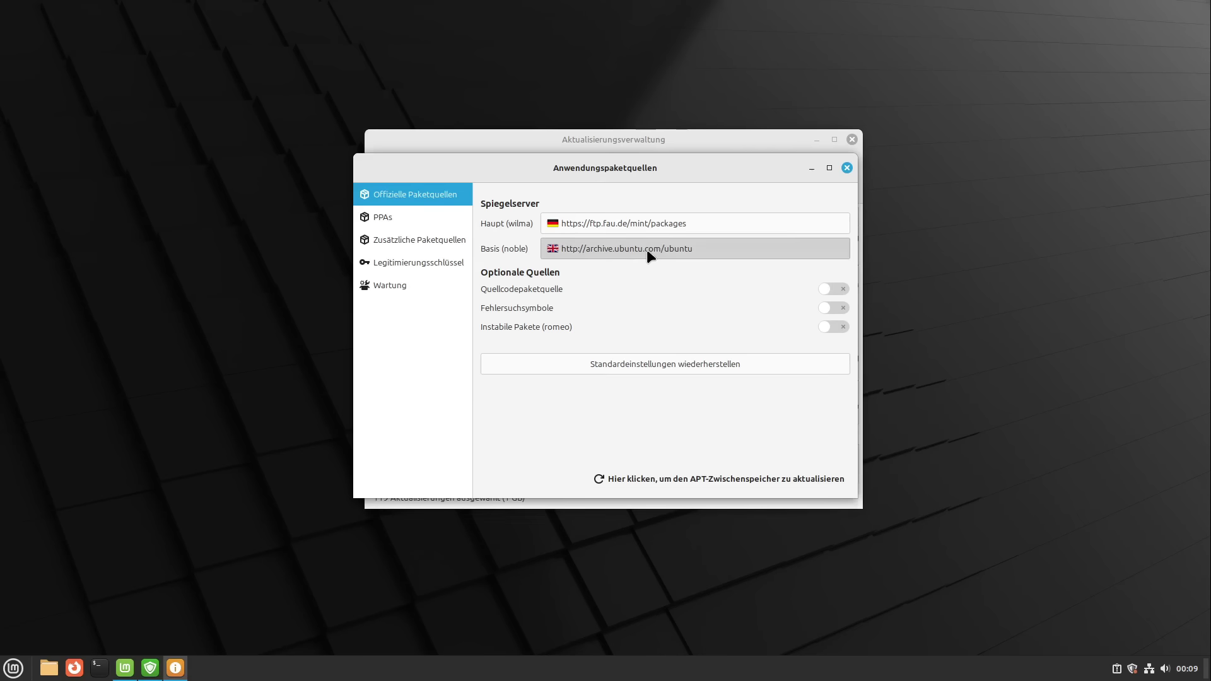
pyautogui.moveTo(643, 221); pyautogui.dragTo(1036, 215)
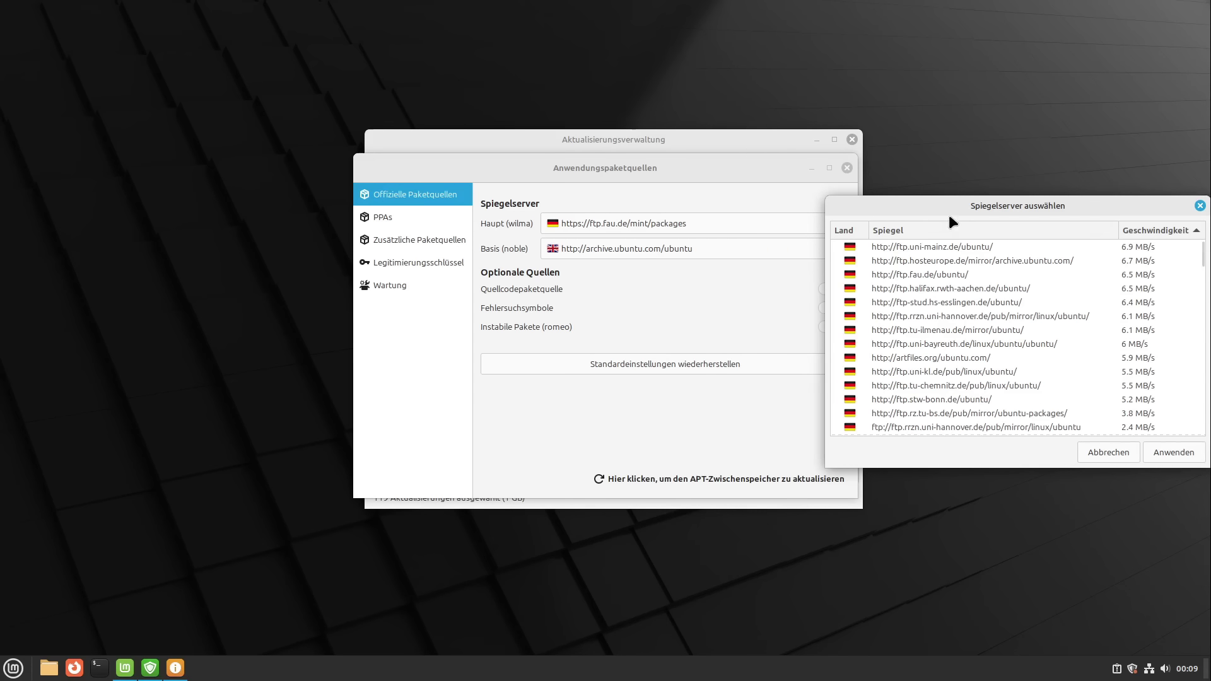
pyautogui.moveTo(949, 215); pyautogui.dragTo(547, 222)
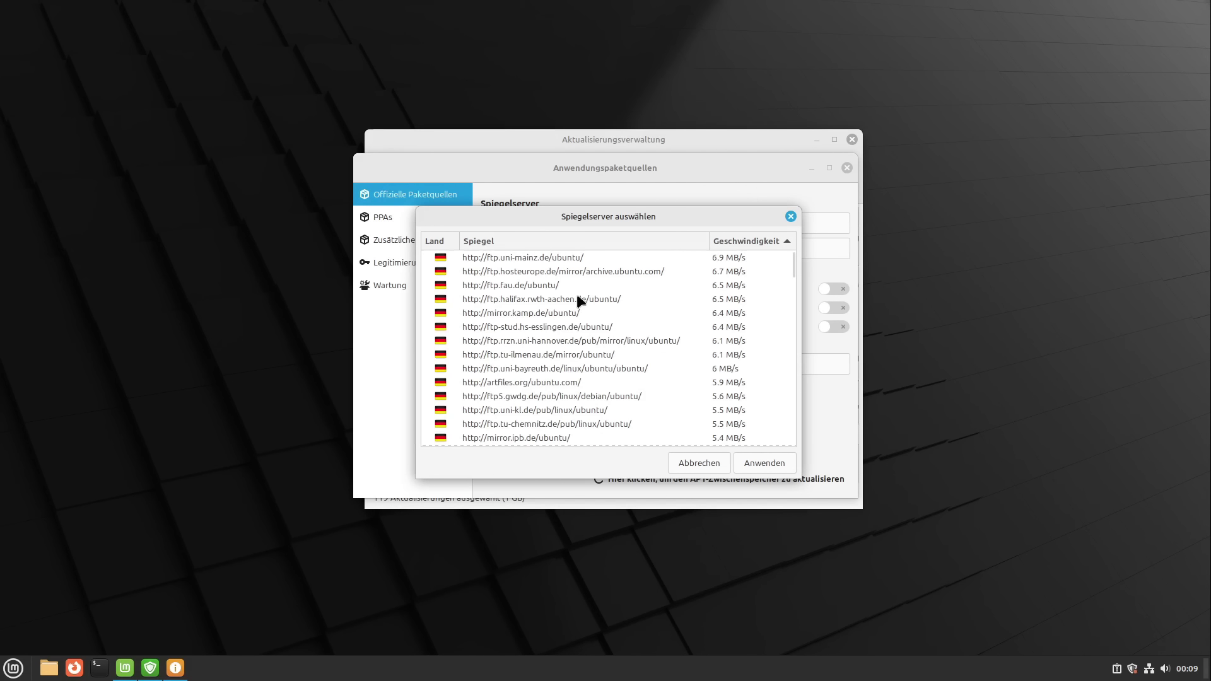
pyautogui.click(555, 301)
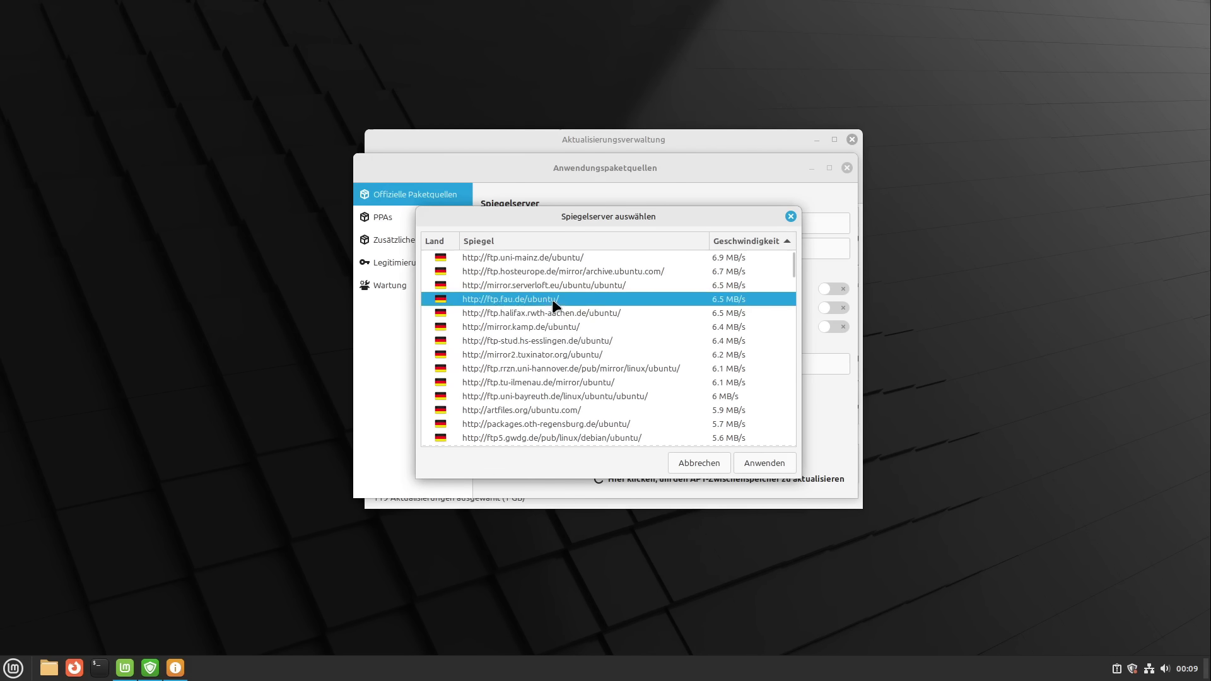
pyautogui.click(776, 464)
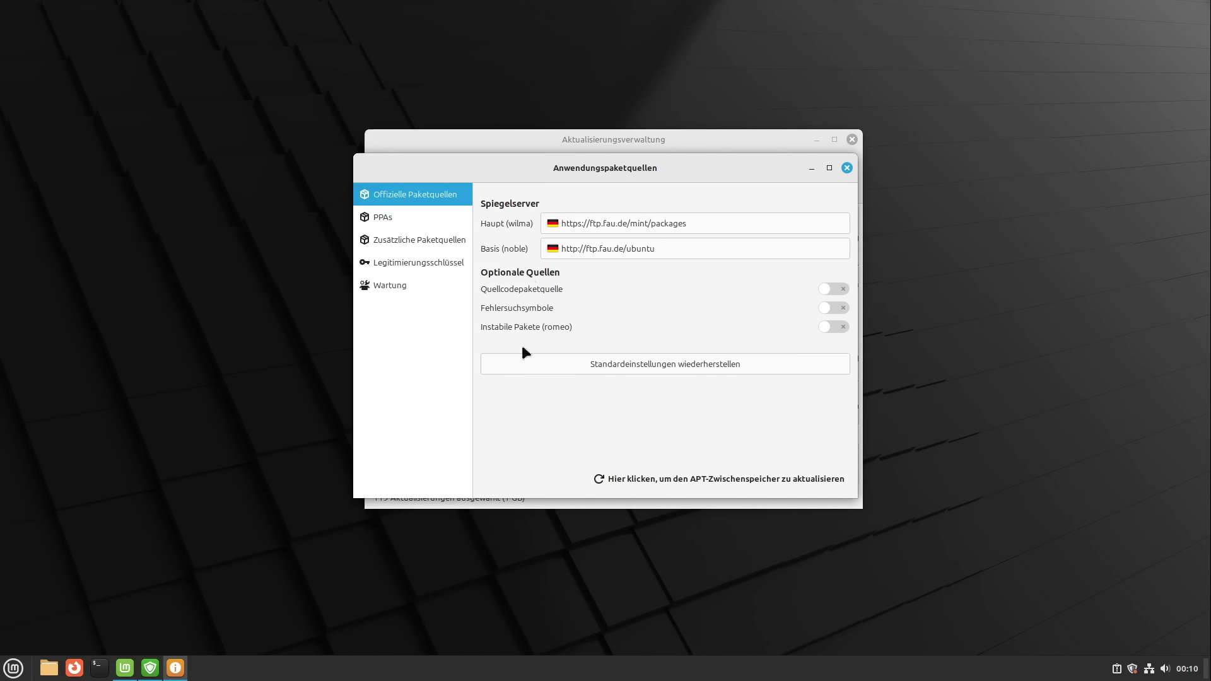
pyautogui.click(626, 482)
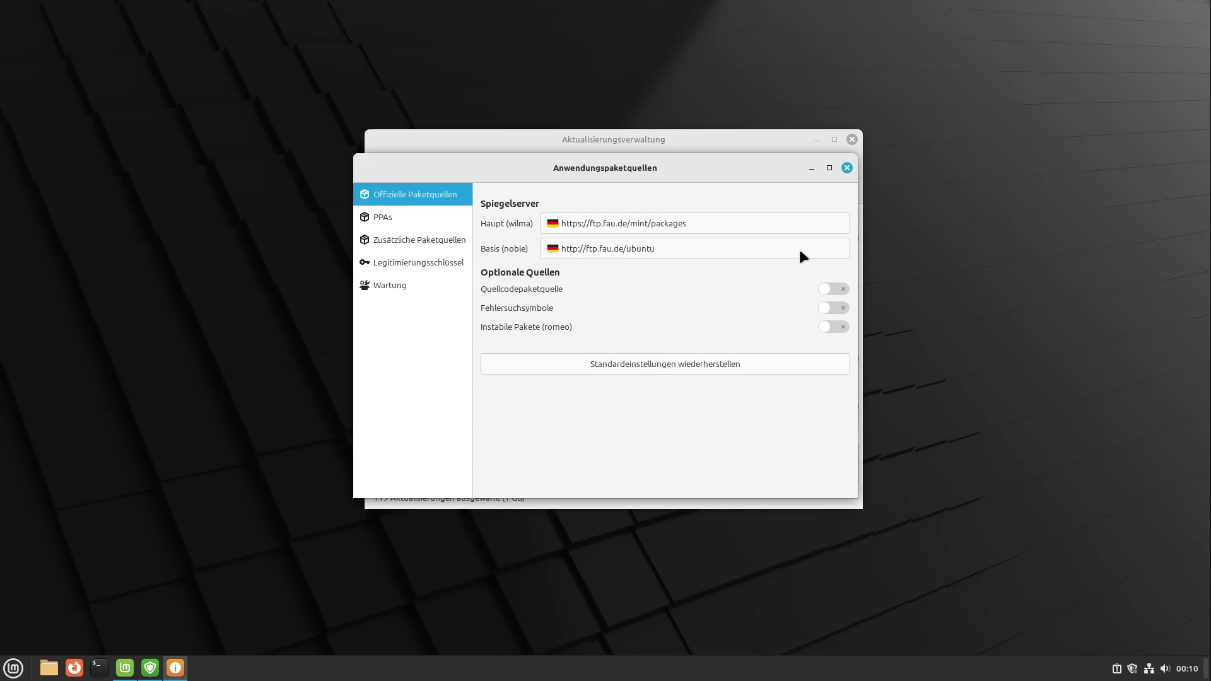
pyautogui.click(847, 168)
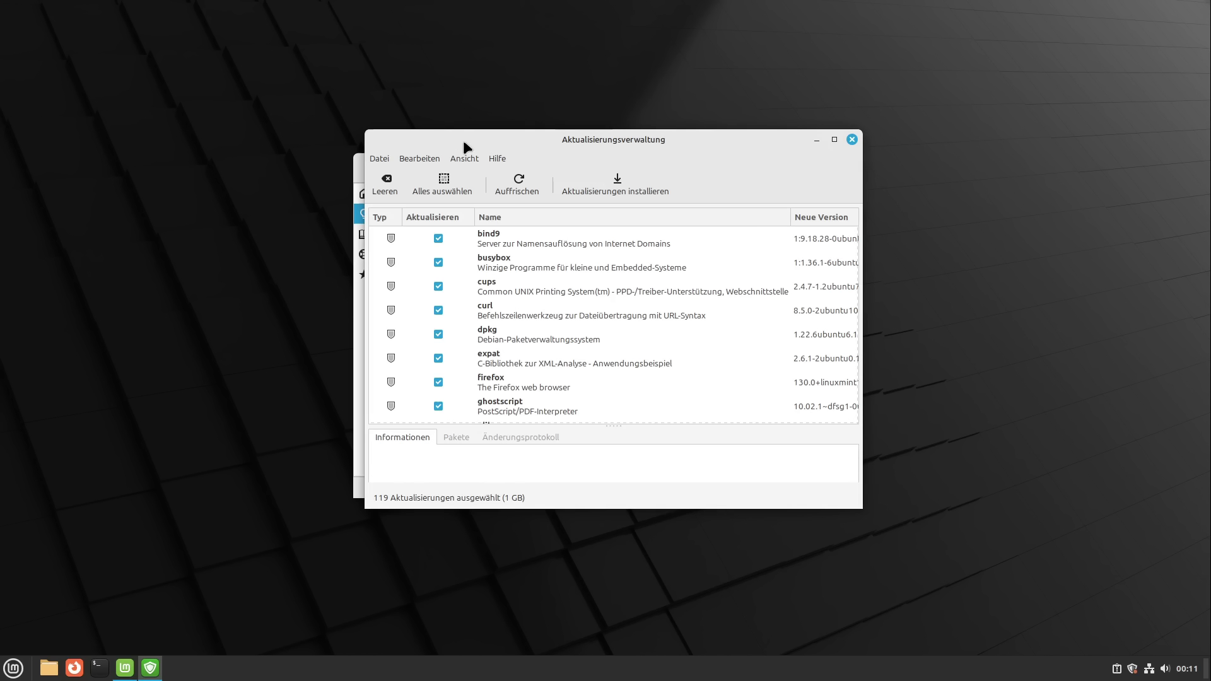
# Enable automatic package updates in the Aktualisierungsverwaltung's Automatisierung settings, authenticating with the account password
pyautogui.click(428, 161)
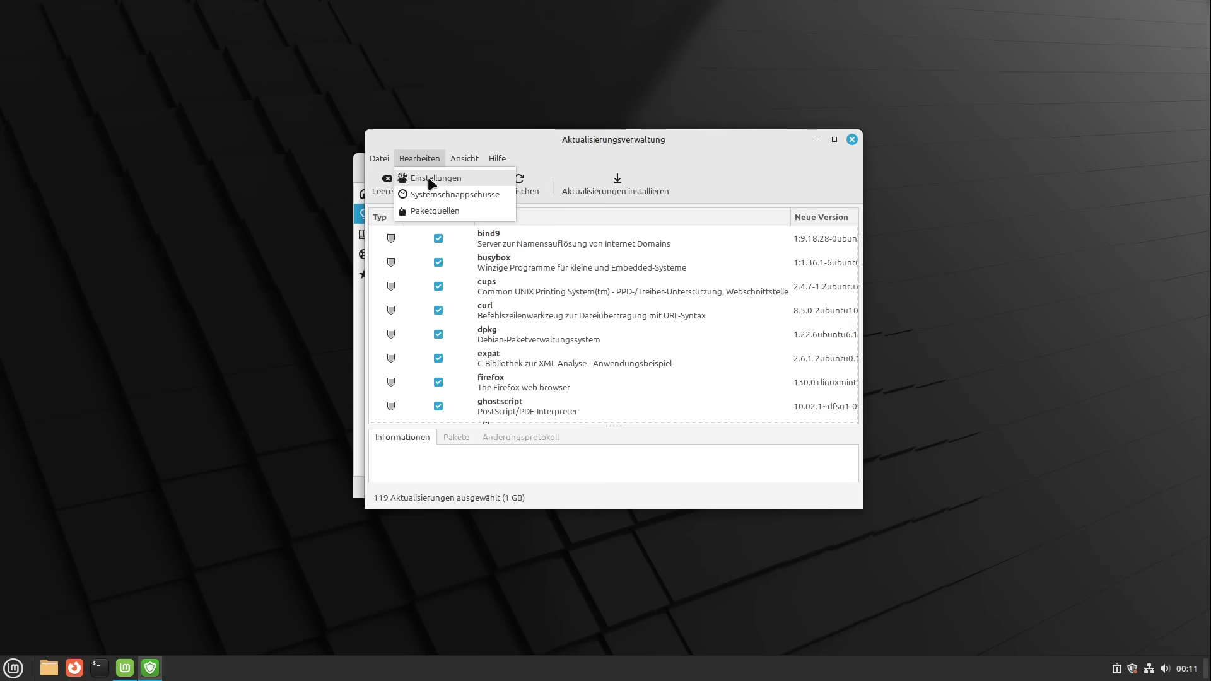
pyautogui.click(428, 177)
pyautogui.moveTo(495, 166); pyautogui.dragTo(419, 116)
pyautogui.click(623, 140)
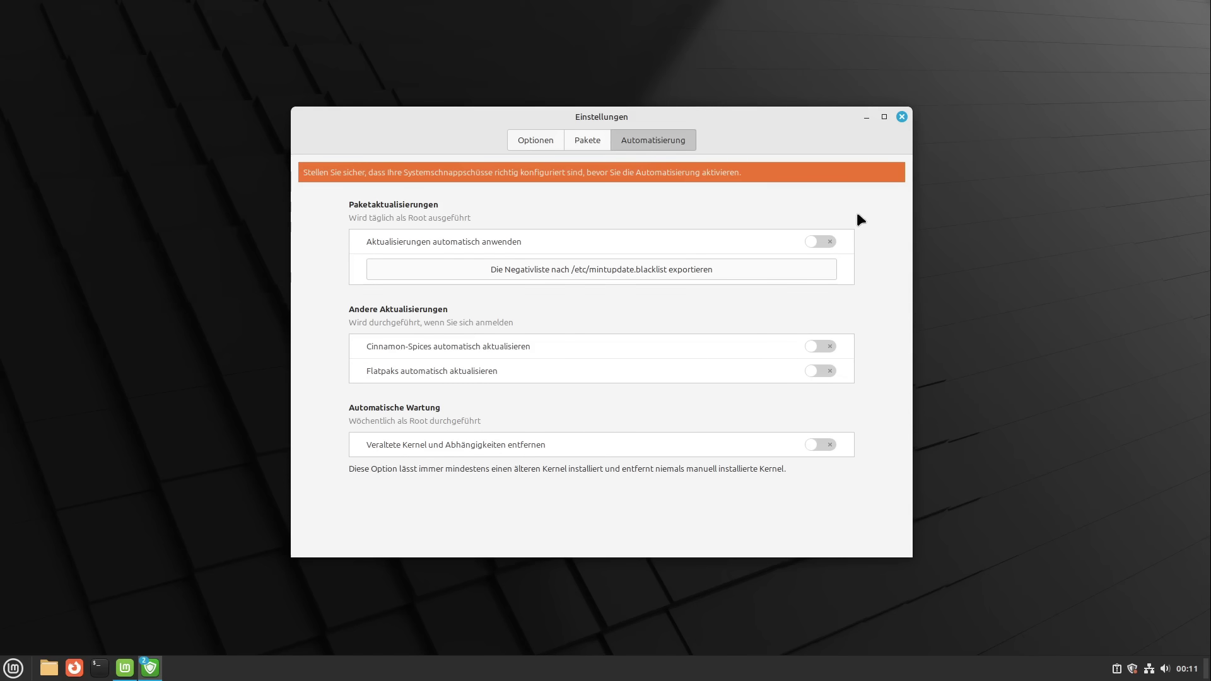
pyautogui.click(820, 240)
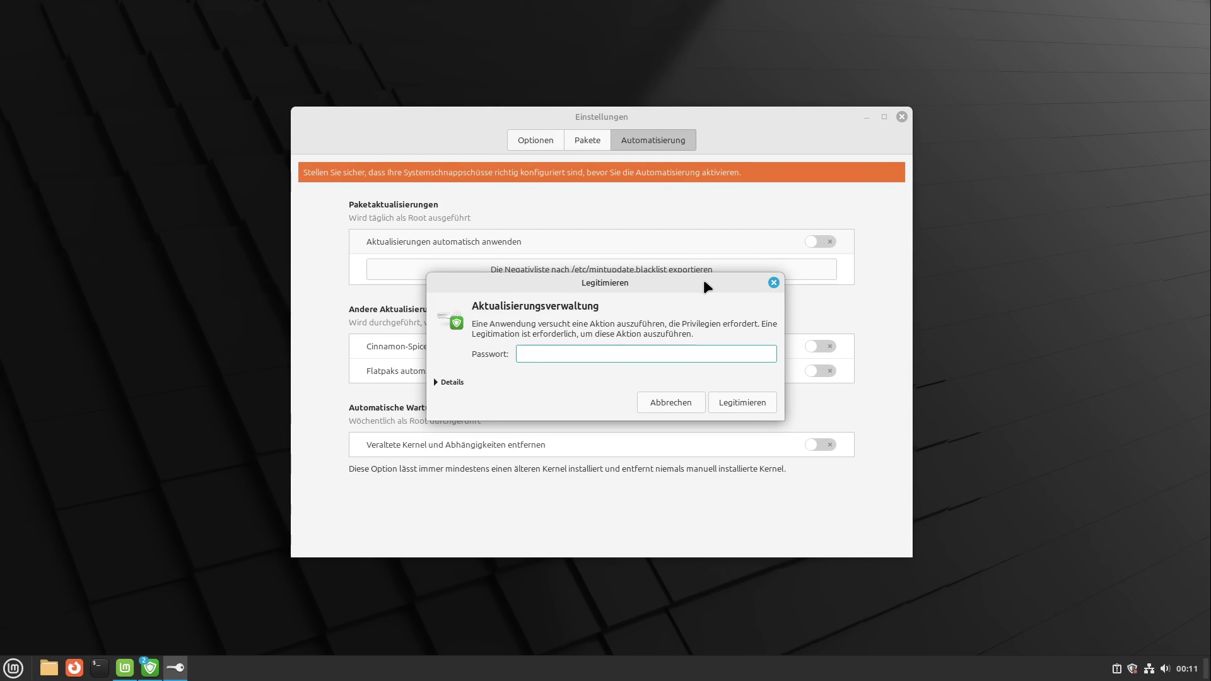
pyautogui.write('•••••')
pyautogui.press('Return')
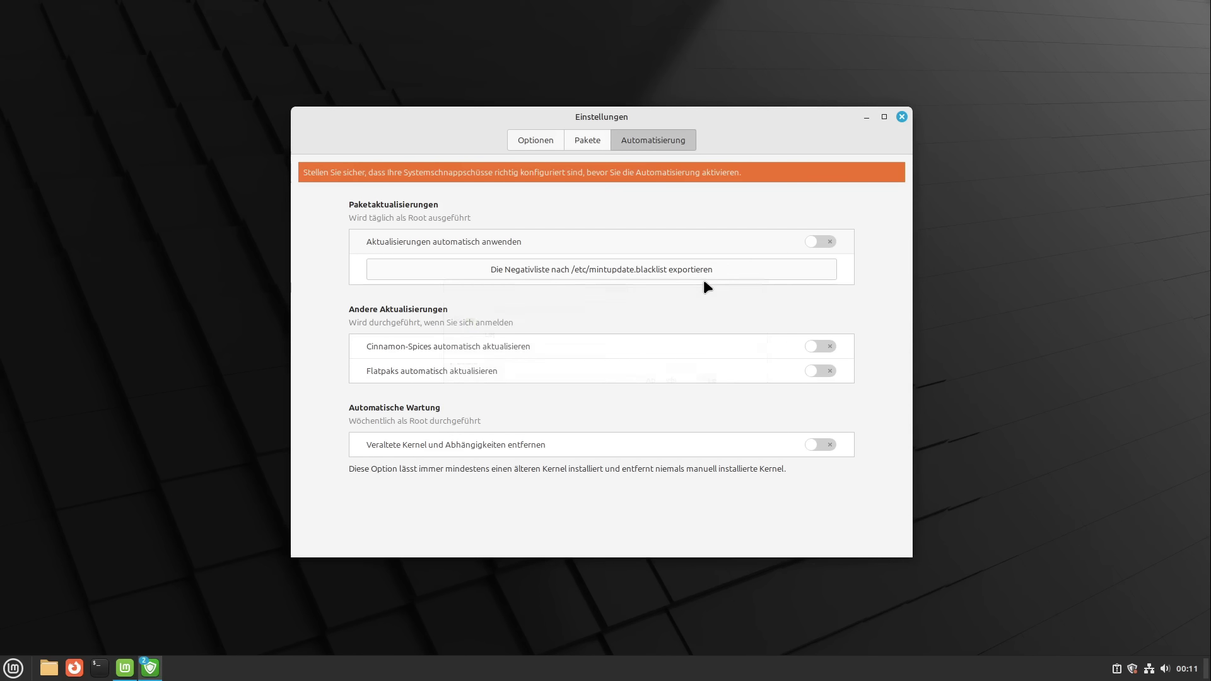
# Enable automatic updates for Cinnamon-Spices and Flatpaks plus removal of obsolete kernels and dependencies, and close the settings
pyautogui.click(823, 347)
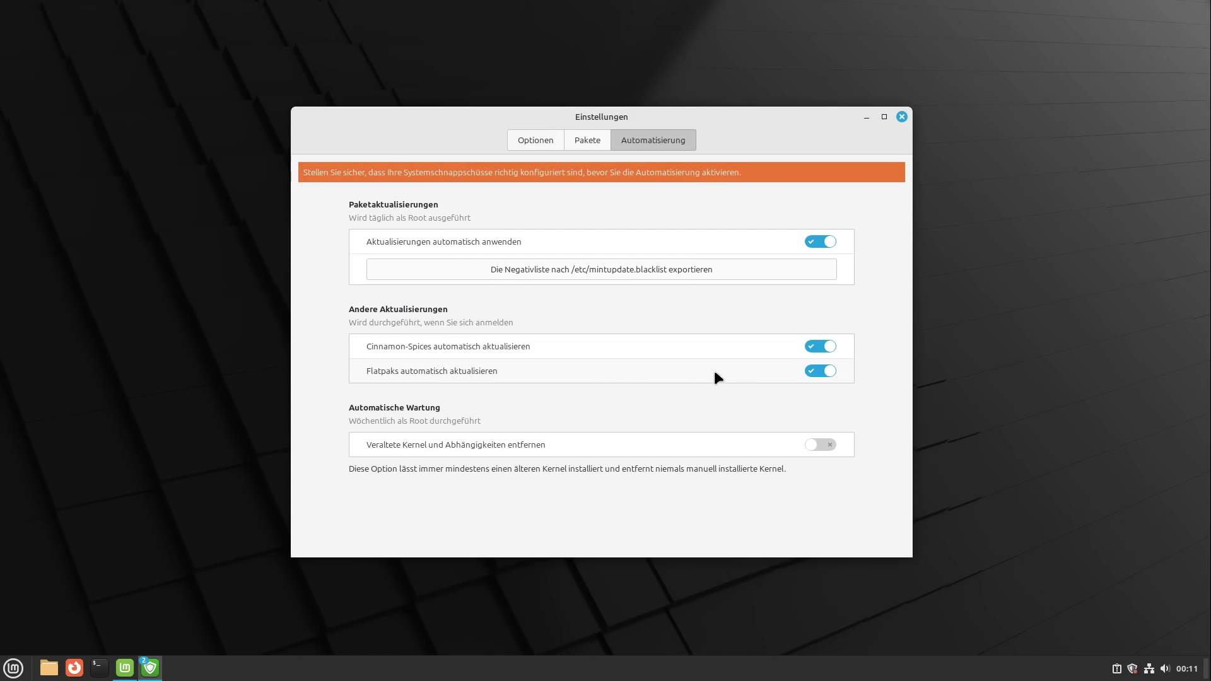
pyautogui.click(820, 443)
pyautogui.click(899, 116)
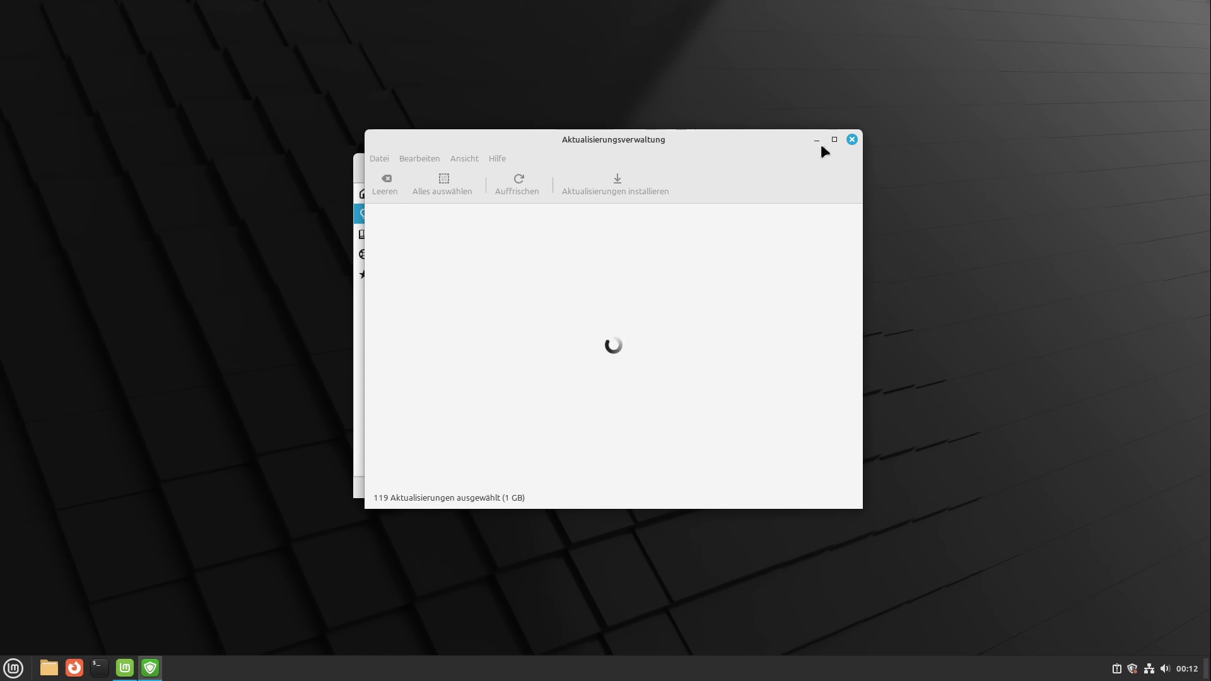
# Close the Aktualisierungsverwaltung, open the Anwendungsverwaltung from the welcome window's first steps and maximize it
pyautogui.click(851, 139)
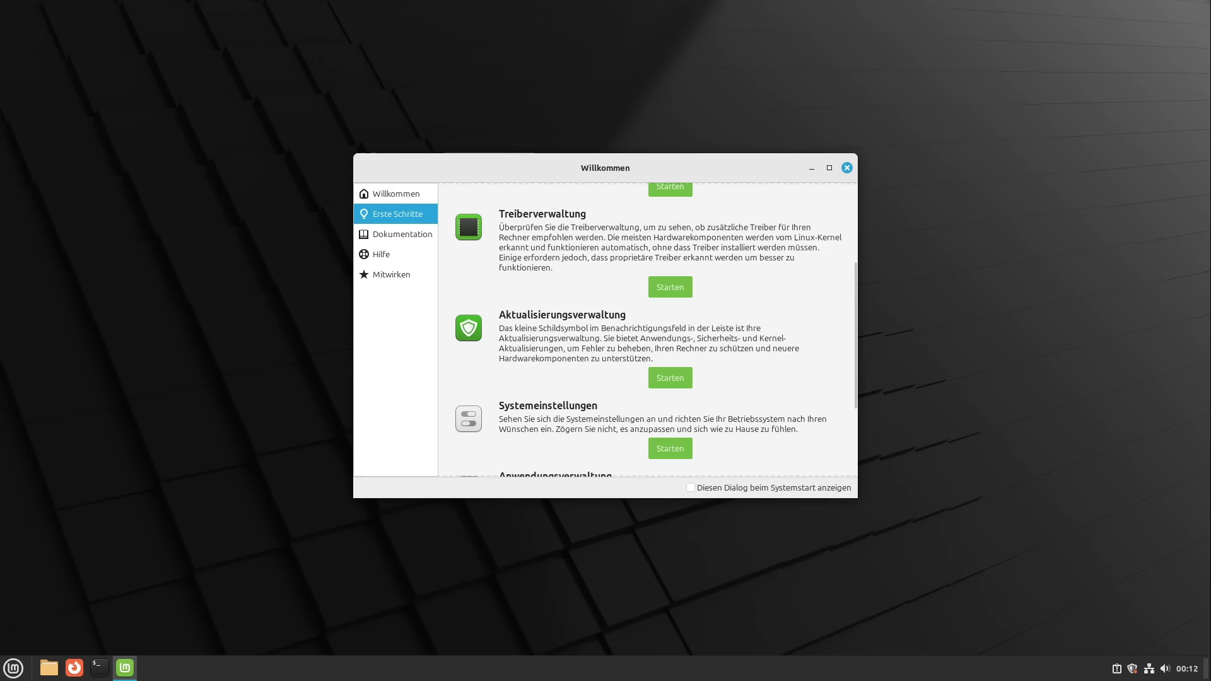
pyautogui.scroll(-1, 676, 403)
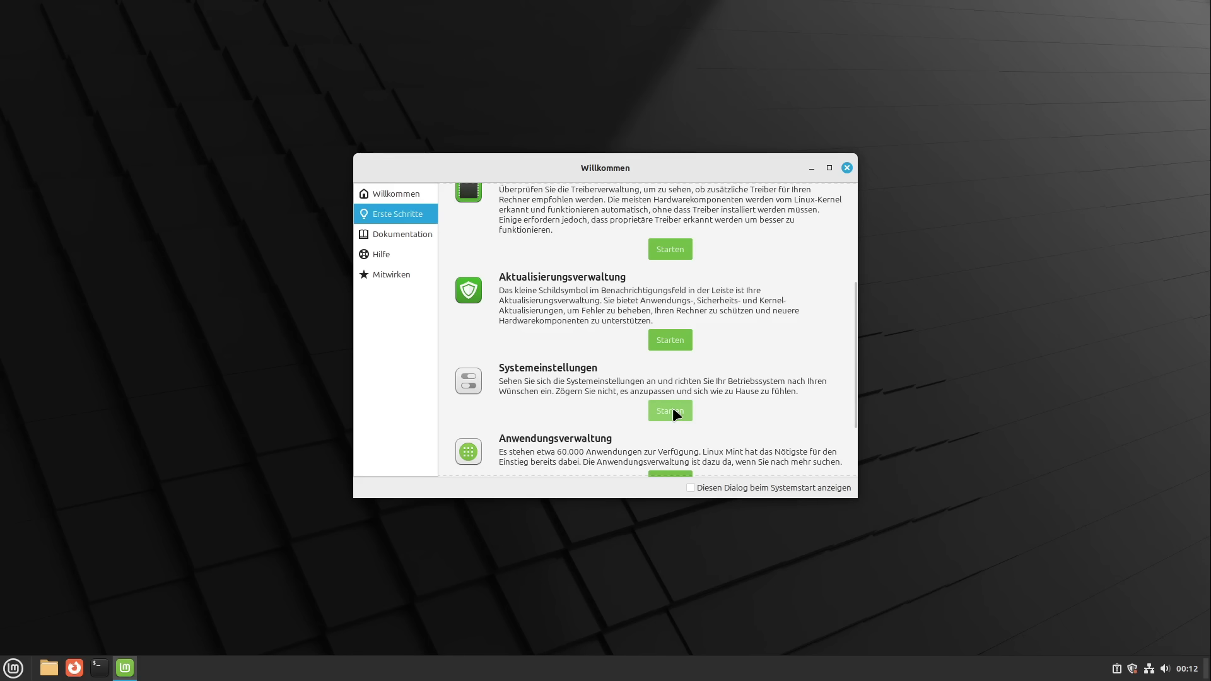
pyautogui.scroll(-1, 673, 410)
pyautogui.scroll(-1, 673, 410)
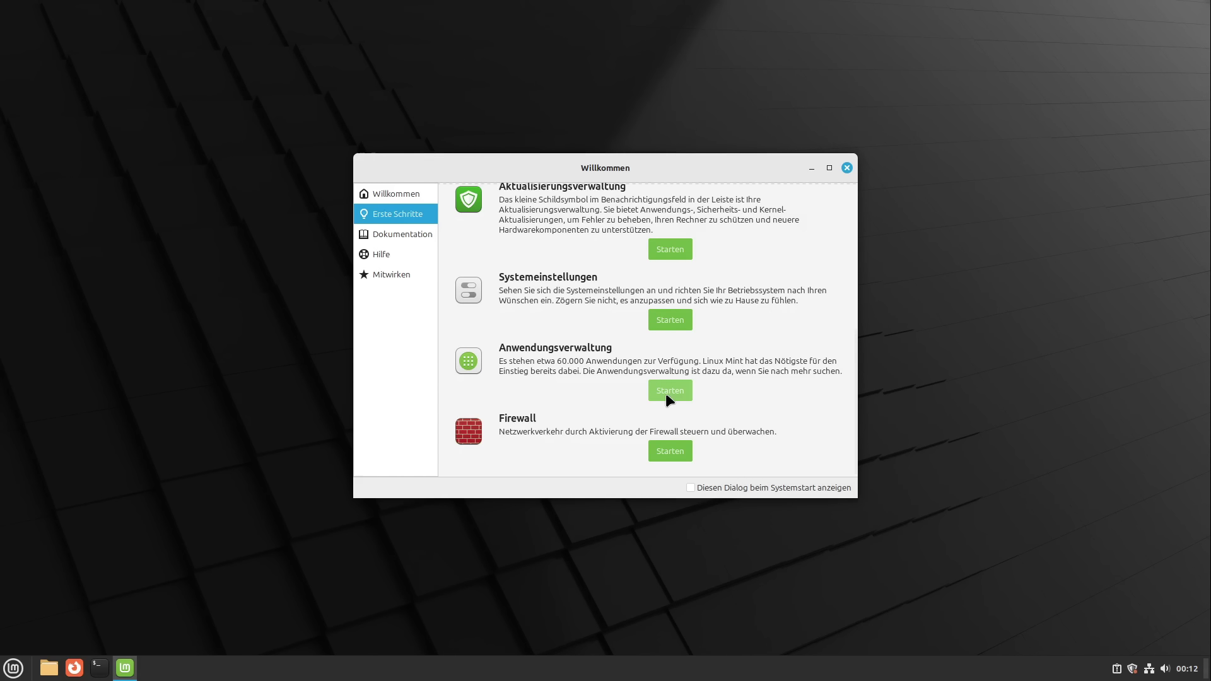
pyautogui.click(666, 395)
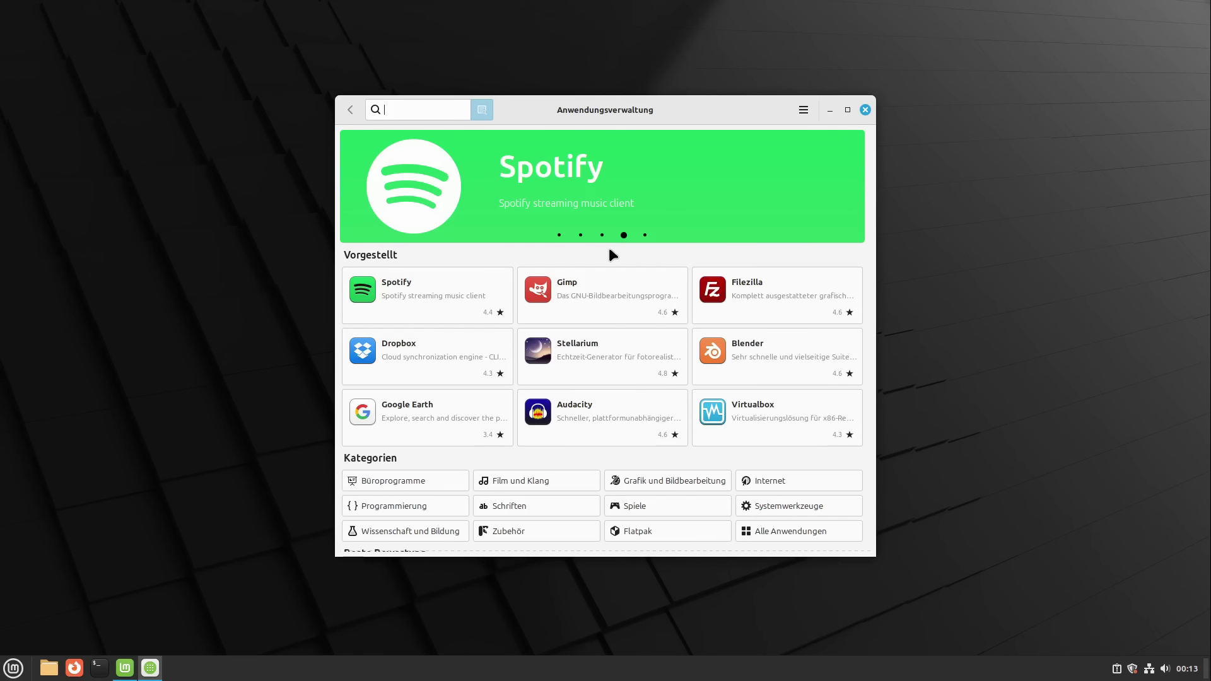
pyautogui.click(847, 110)
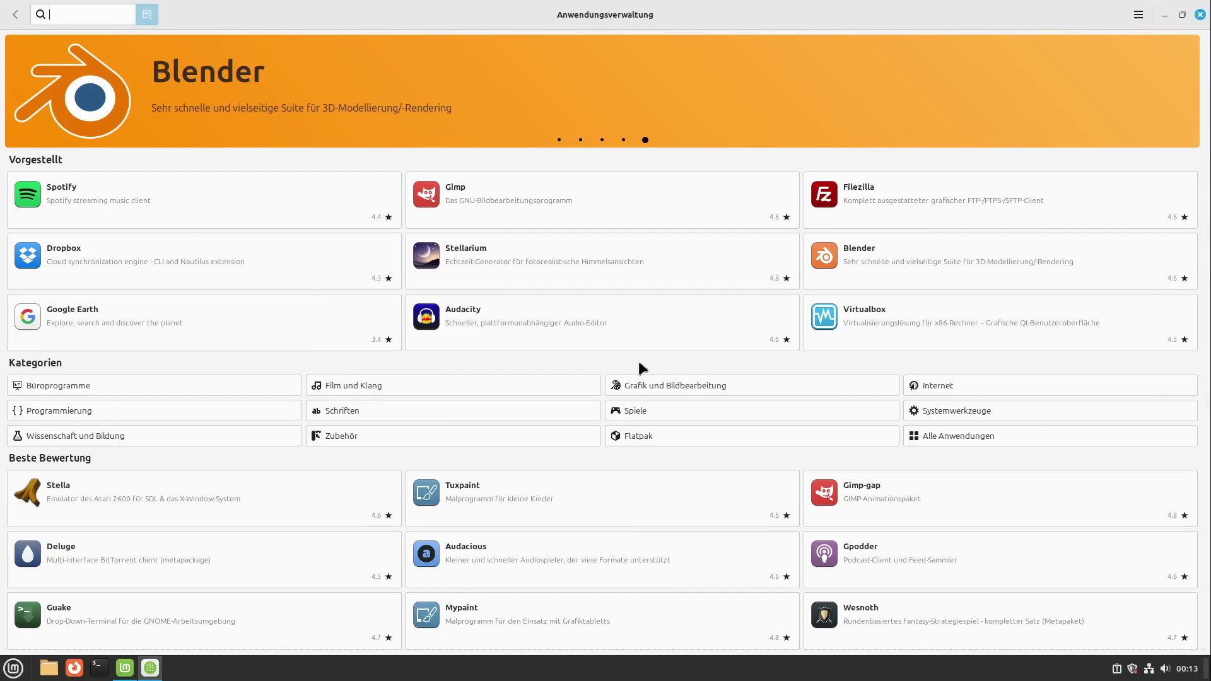
# Enable Show unverified Flatpaks in the Anwendungsverwaltung's settings and return to its start page
pyautogui.click(1138, 14)
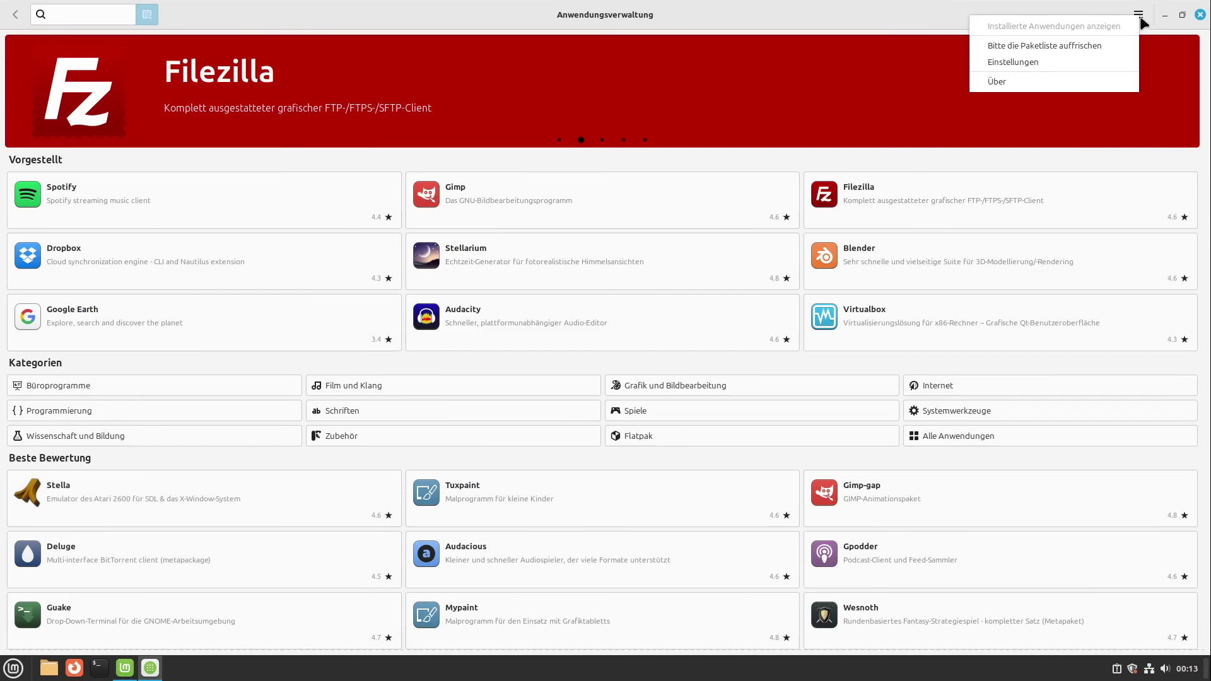
pyautogui.click(1143, 20)
pyautogui.click(1142, 19)
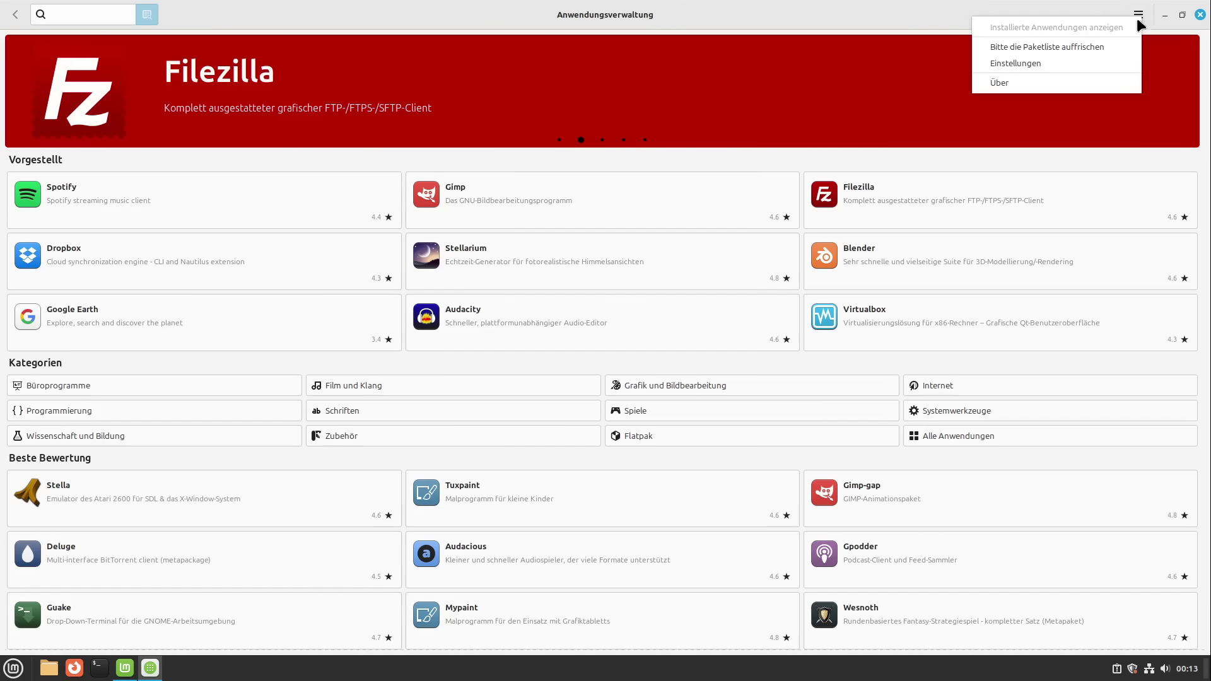
pyautogui.click(1042, 60)
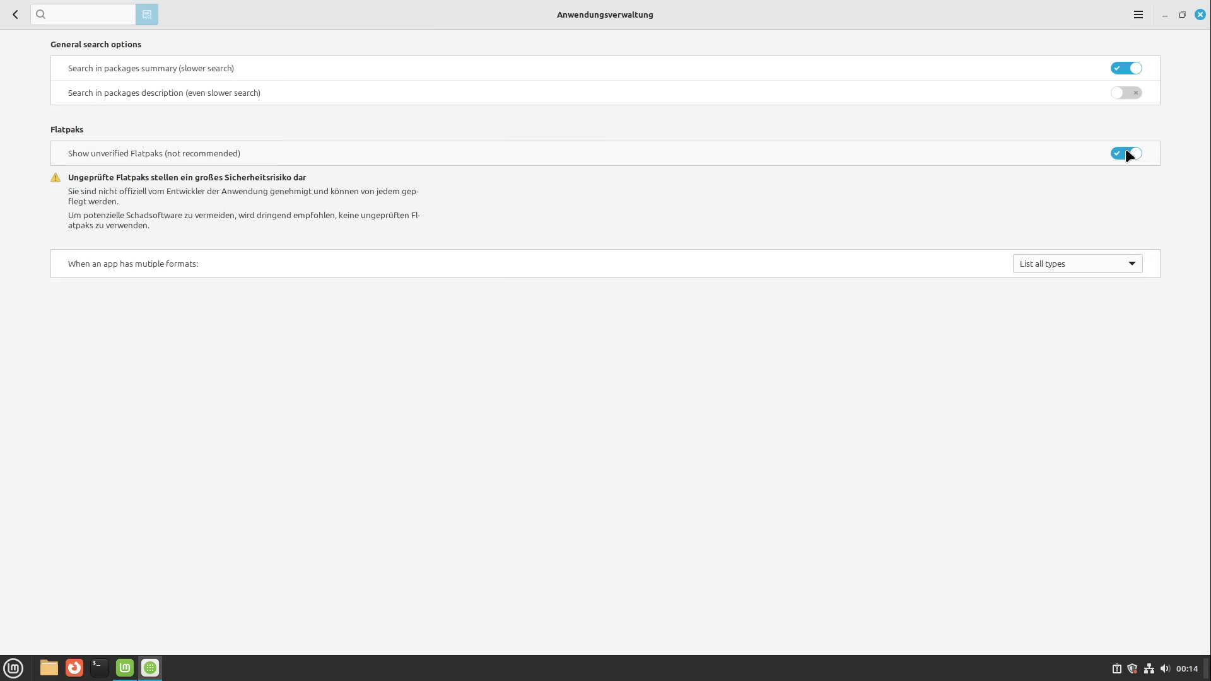
pyautogui.click(14, 14)
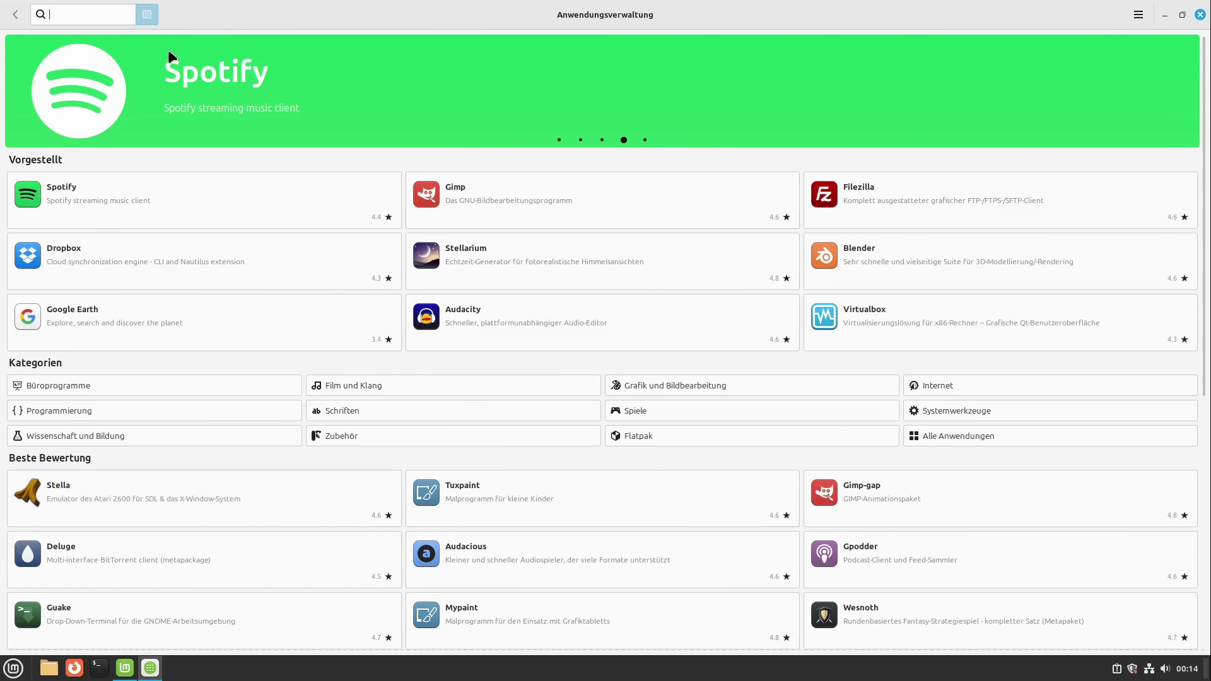
# Search the Anwendungsverwaltung for chrome, view the Google Chrome Flatpak's details and return to the start page
pyautogui.write('chrome')
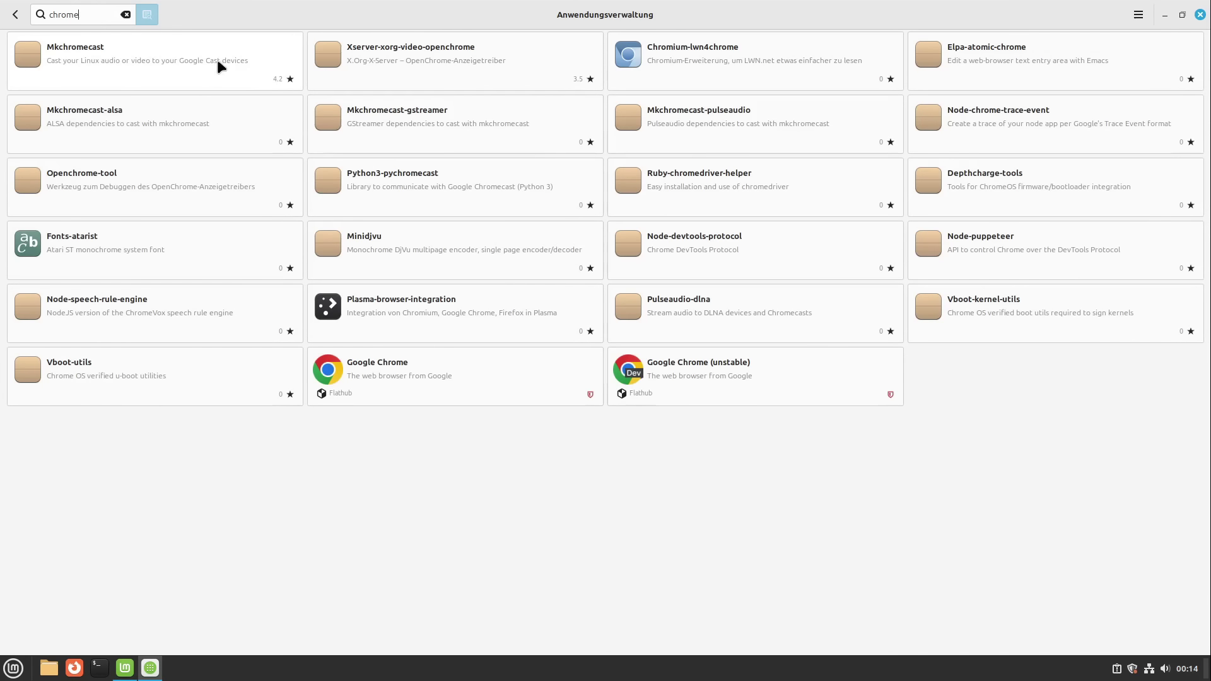
pyautogui.click(388, 370)
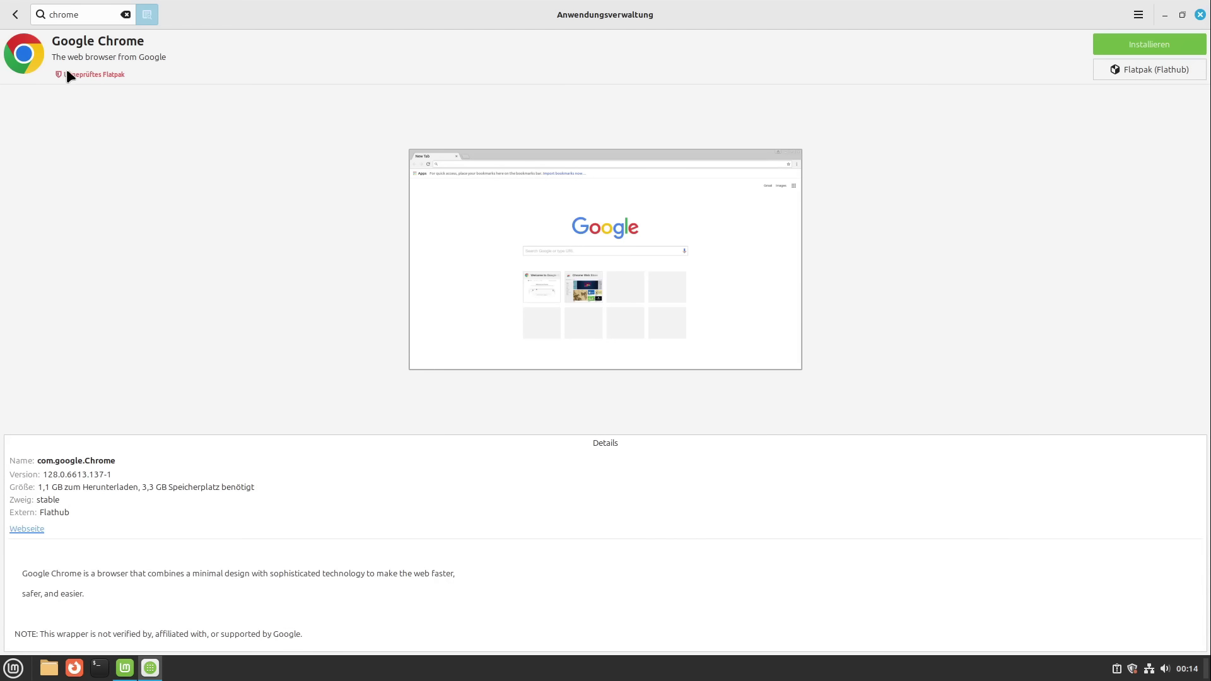
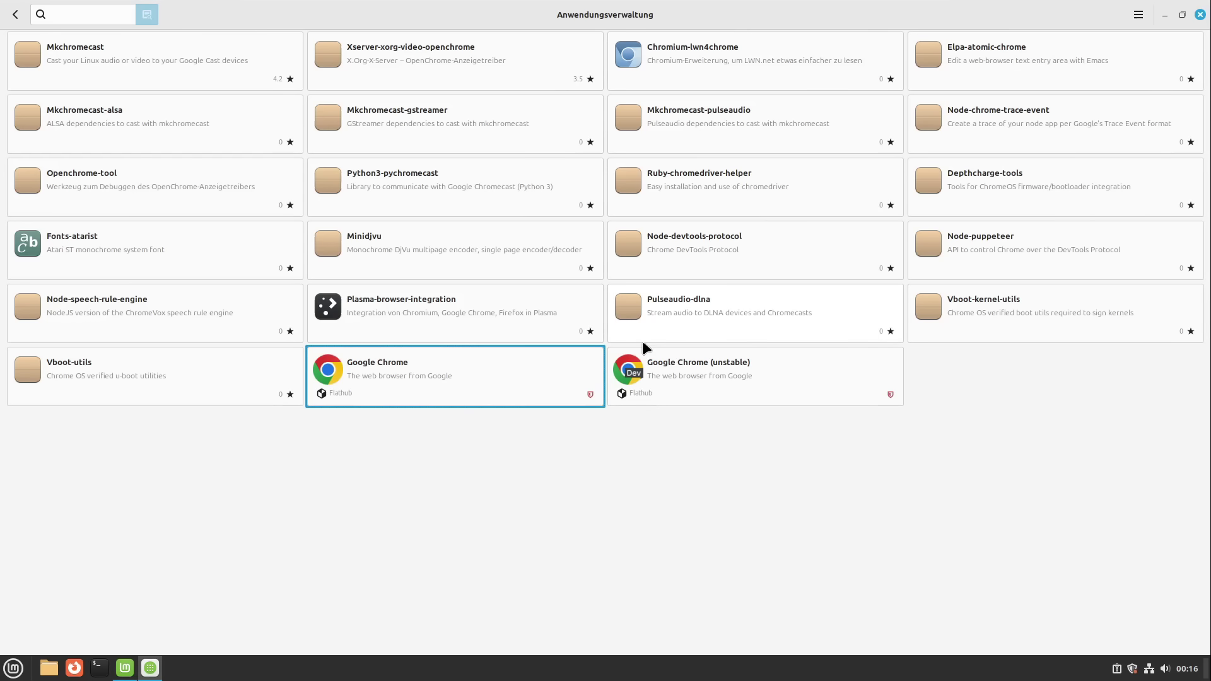
pyautogui.click(16, 17)
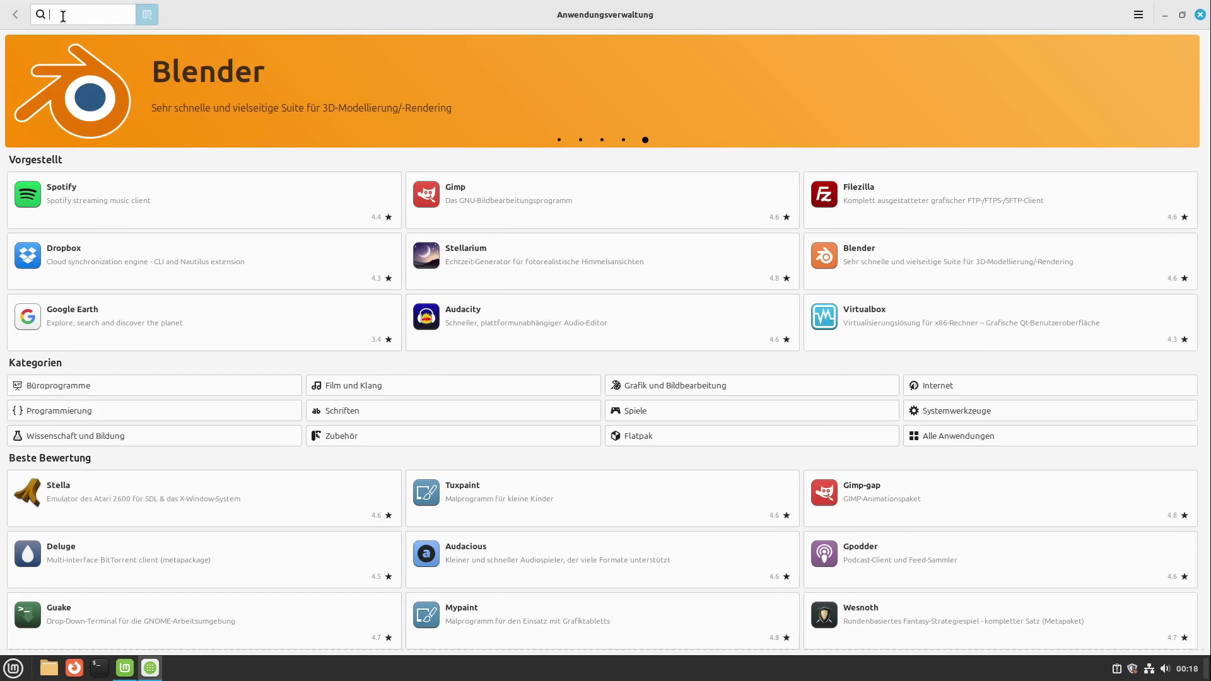
# Find chromium and install Chromium as a Systempaket, authenticating with the account password, then close the Anwendungsverwaltung
pyautogui.write('chromium')
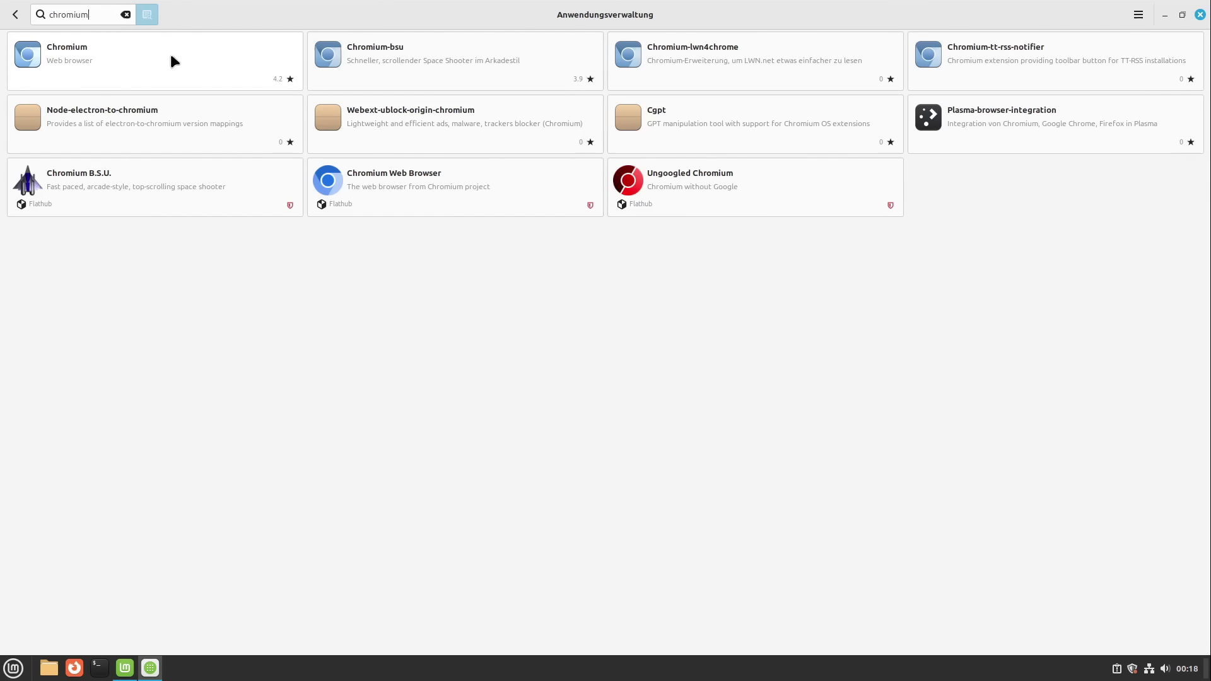
pyautogui.click(106, 56)
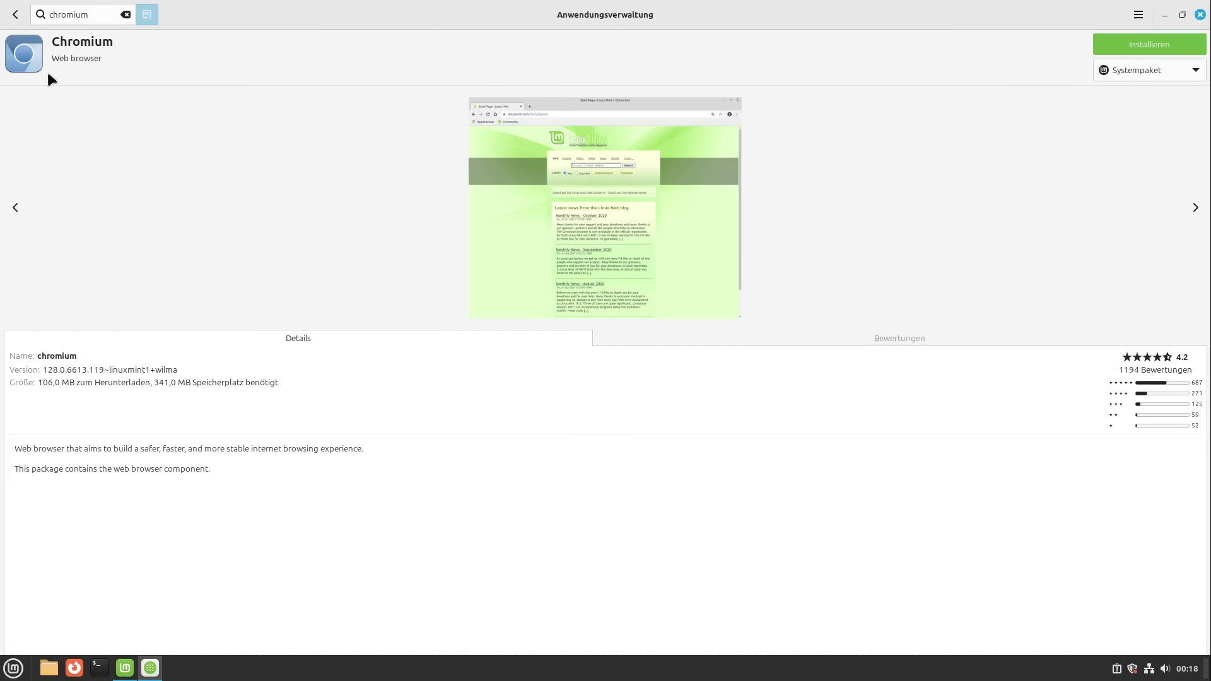
pyautogui.click(1186, 71)
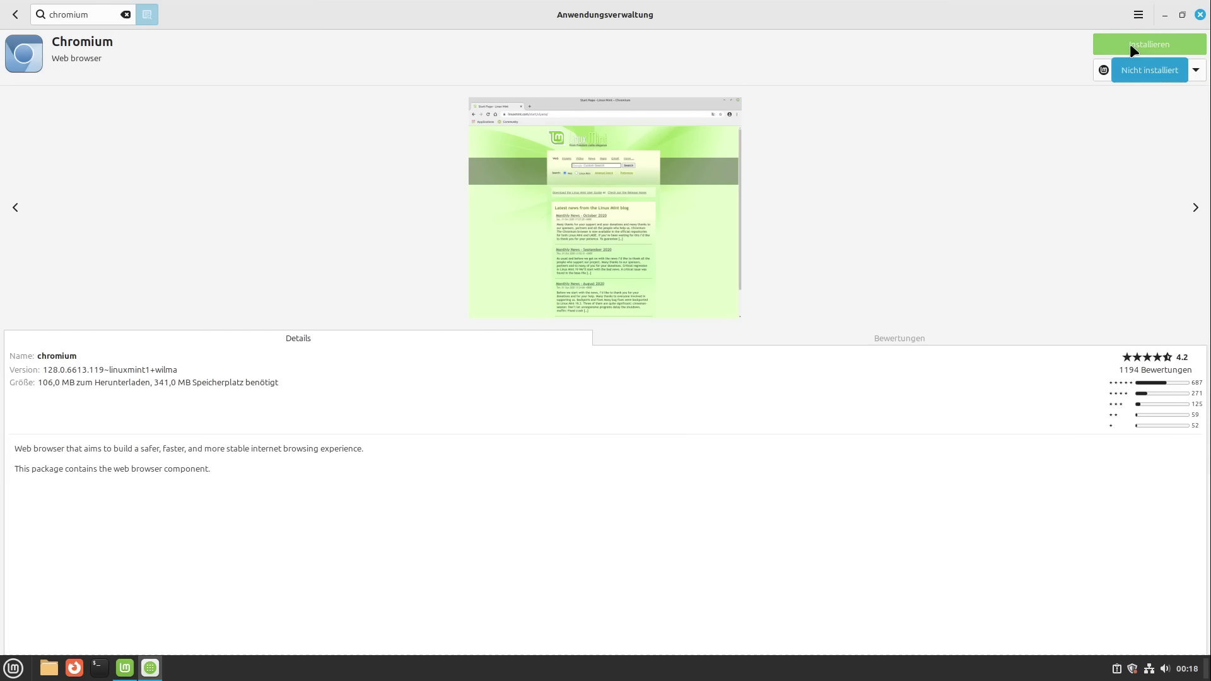
pyautogui.click(1140, 47)
pyautogui.write('••••••')
pyautogui.press('Return')
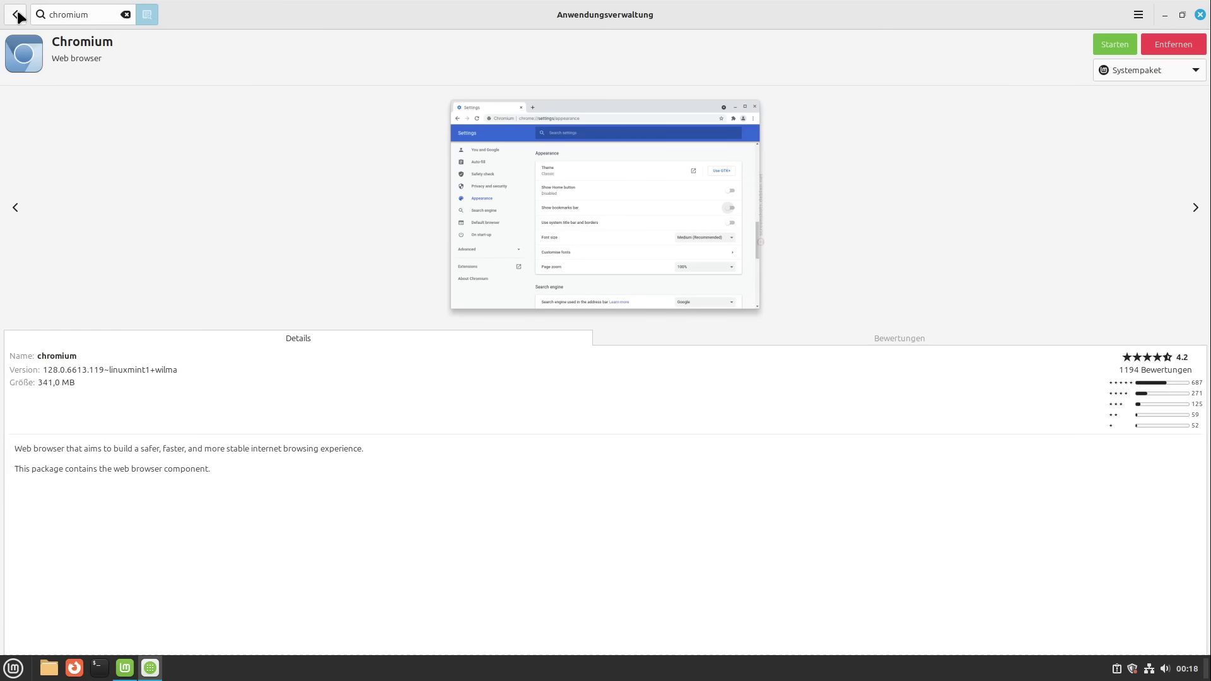
pyautogui.click(16, 14)
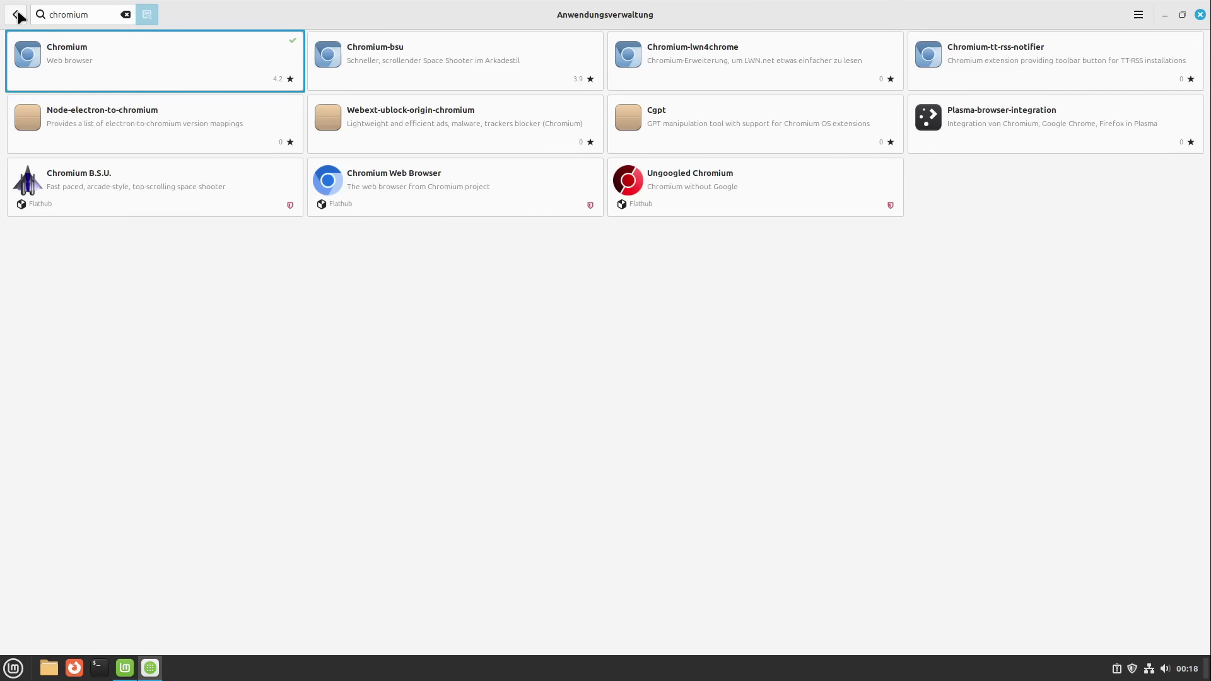
pyautogui.click(17, 15)
pyautogui.click(1201, 15)
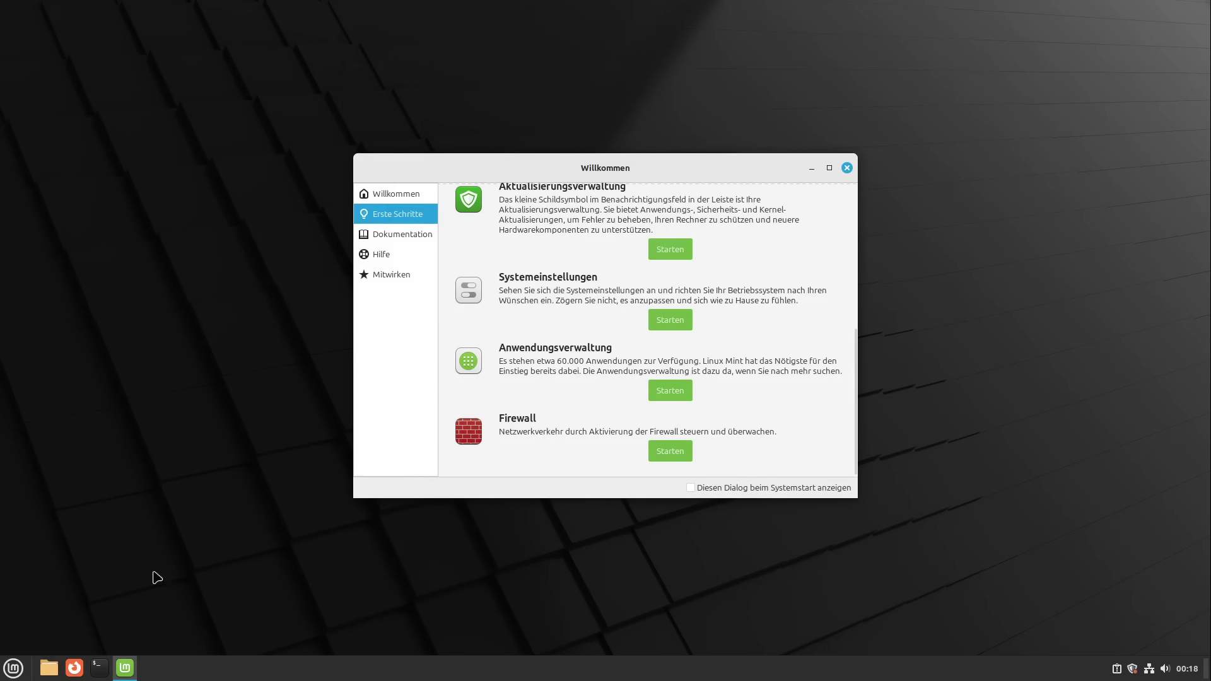
# Launch Chromium and dismiss its translation bar, look at Firefox for comparison, and close both browsers
pyautogui.click(15, 667)
pyautogui.write('chr')
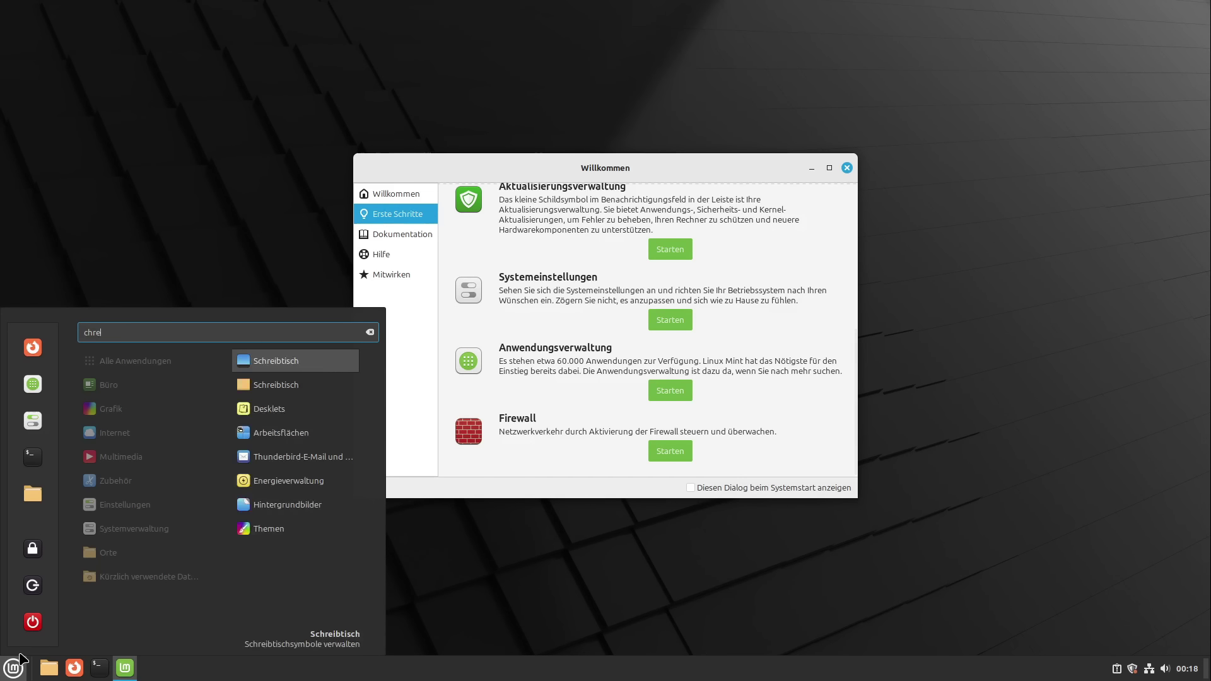
pyautogui.click(19, 659)
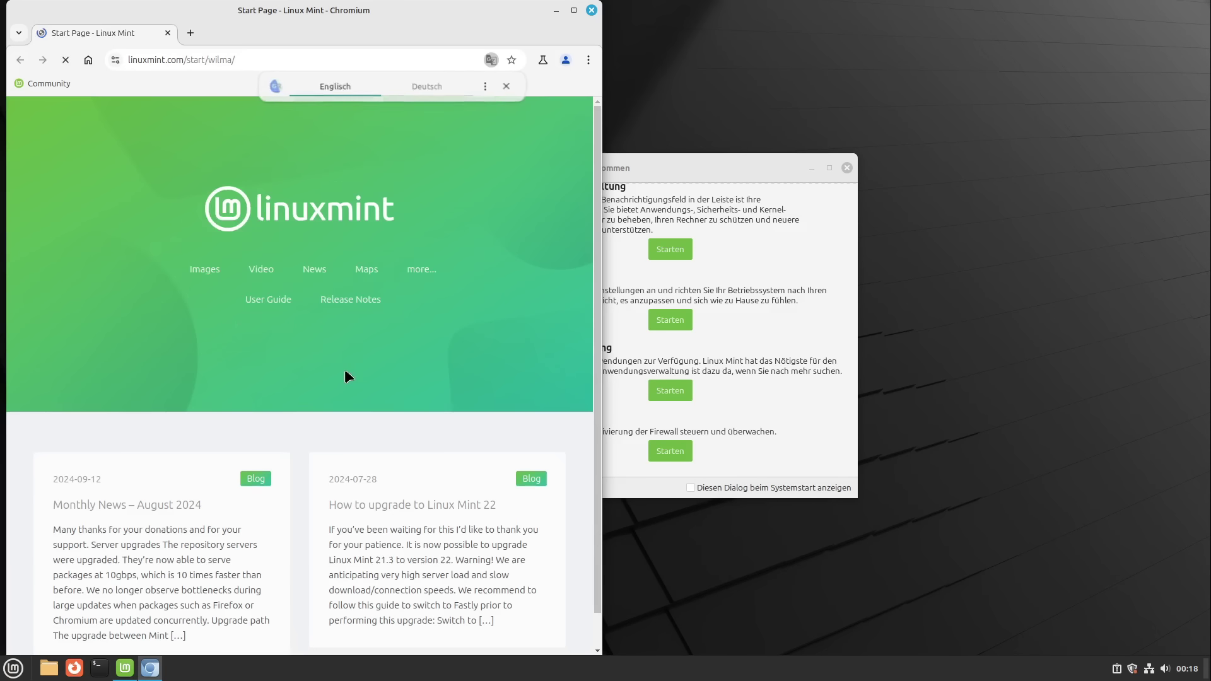
pyautogui.click(508, 85)
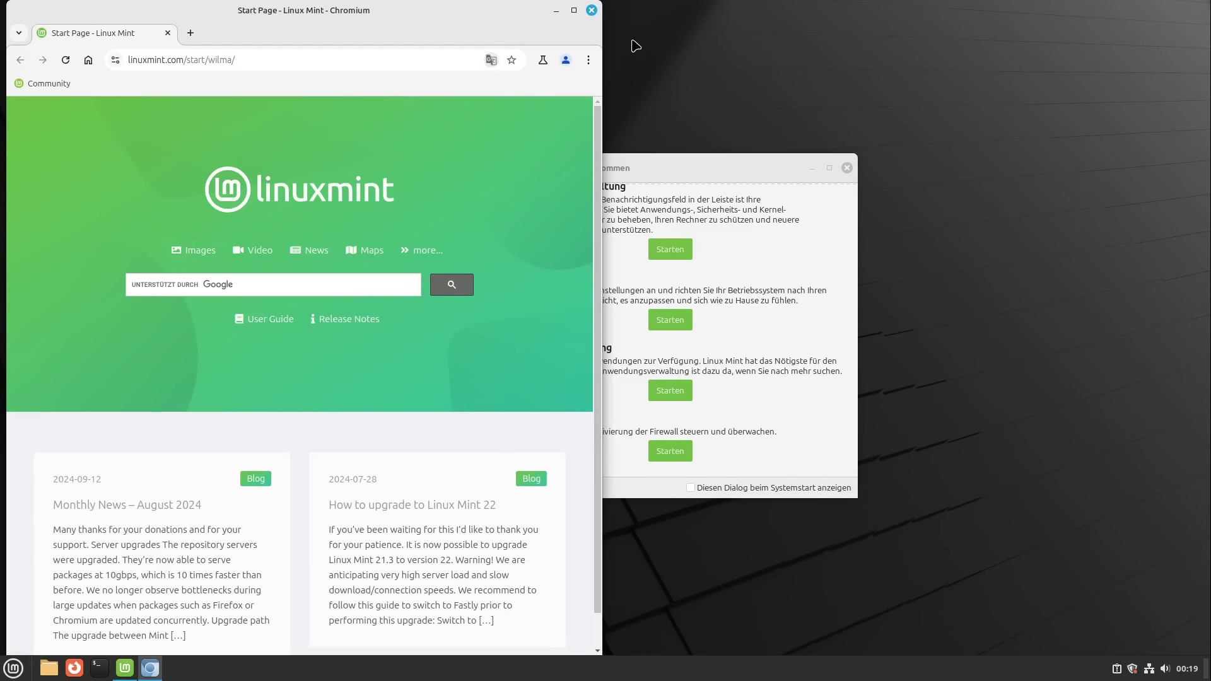
pyautogui.click(591, 11)
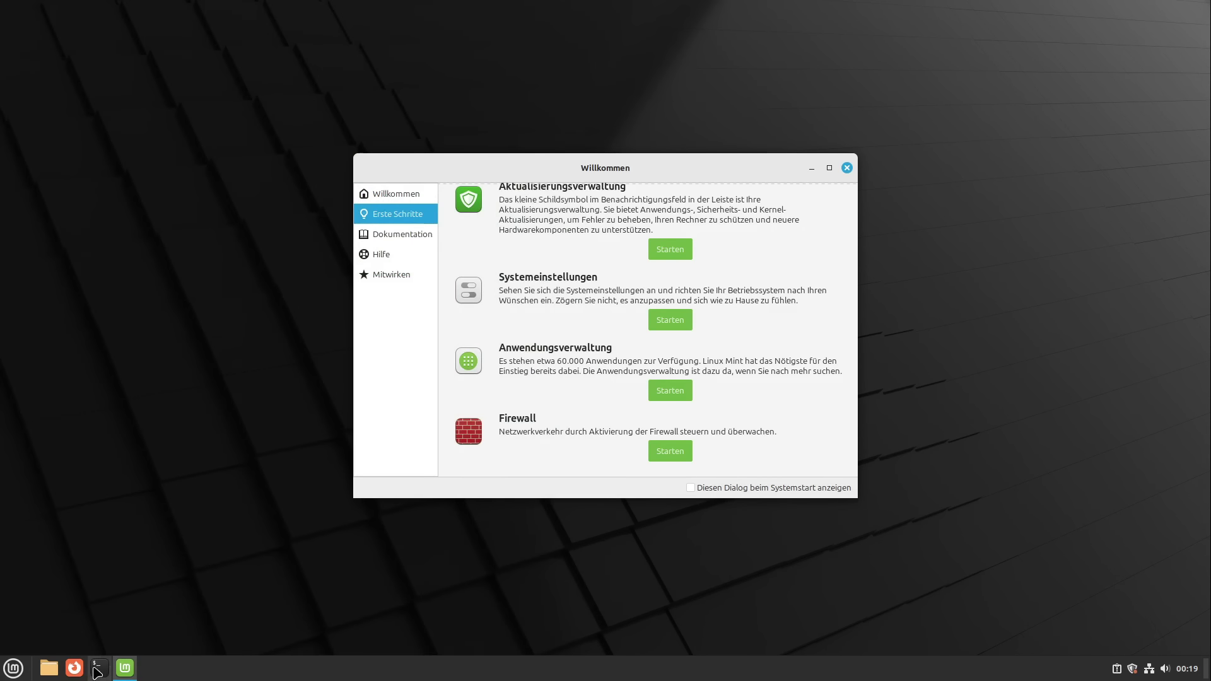
pyautogui.click(73, 668)
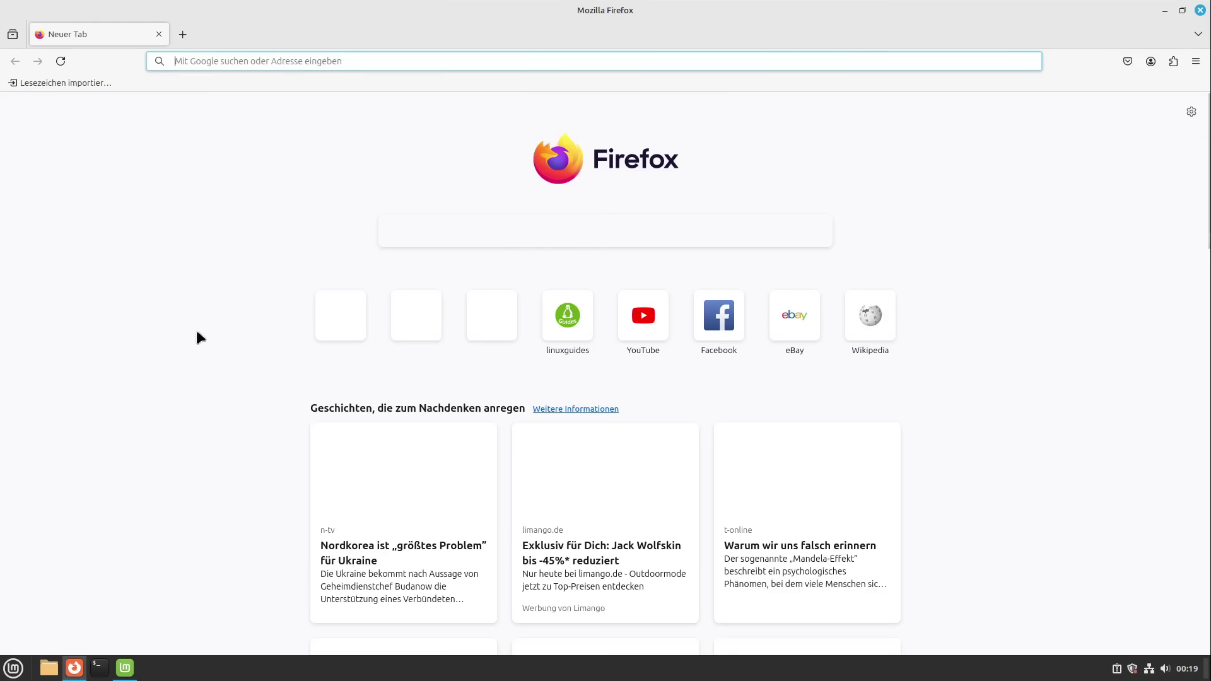
pyautogui.click(1200, 10)
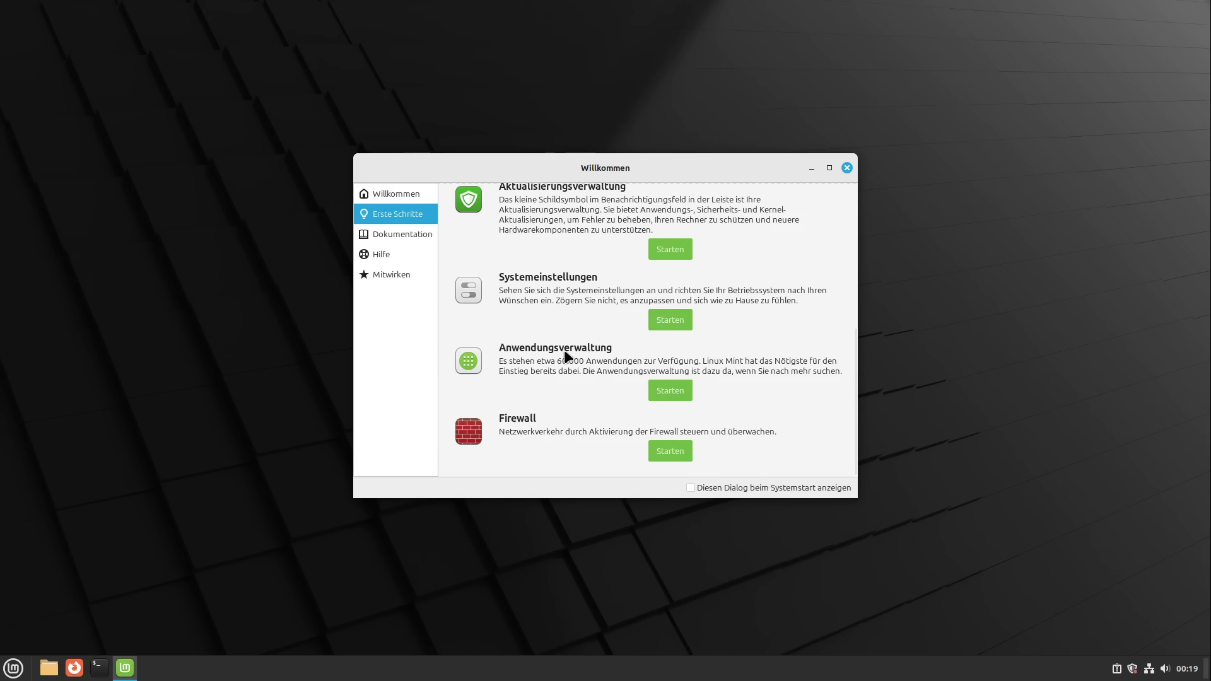
# Open the Firewall from the welcome window, switch its status on for the Zuhause profile and close it
pyautogui.click(670, 451)
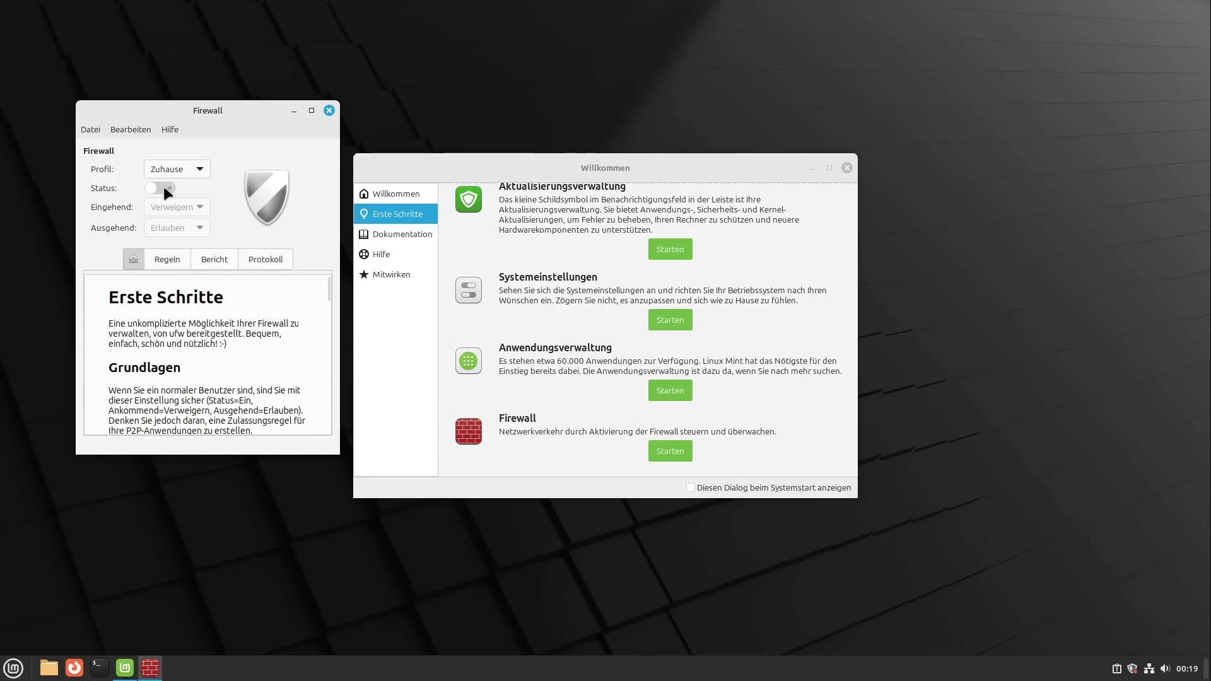
pyautogui.click(163, 186)
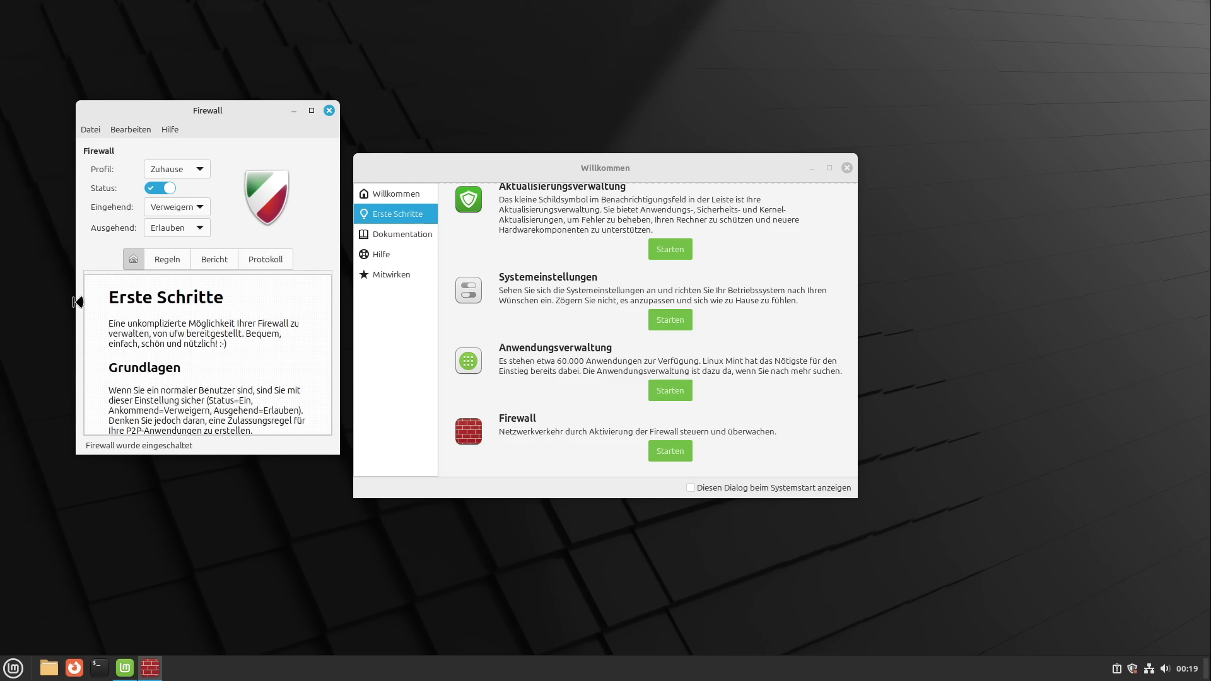
pyautogui.press('space')
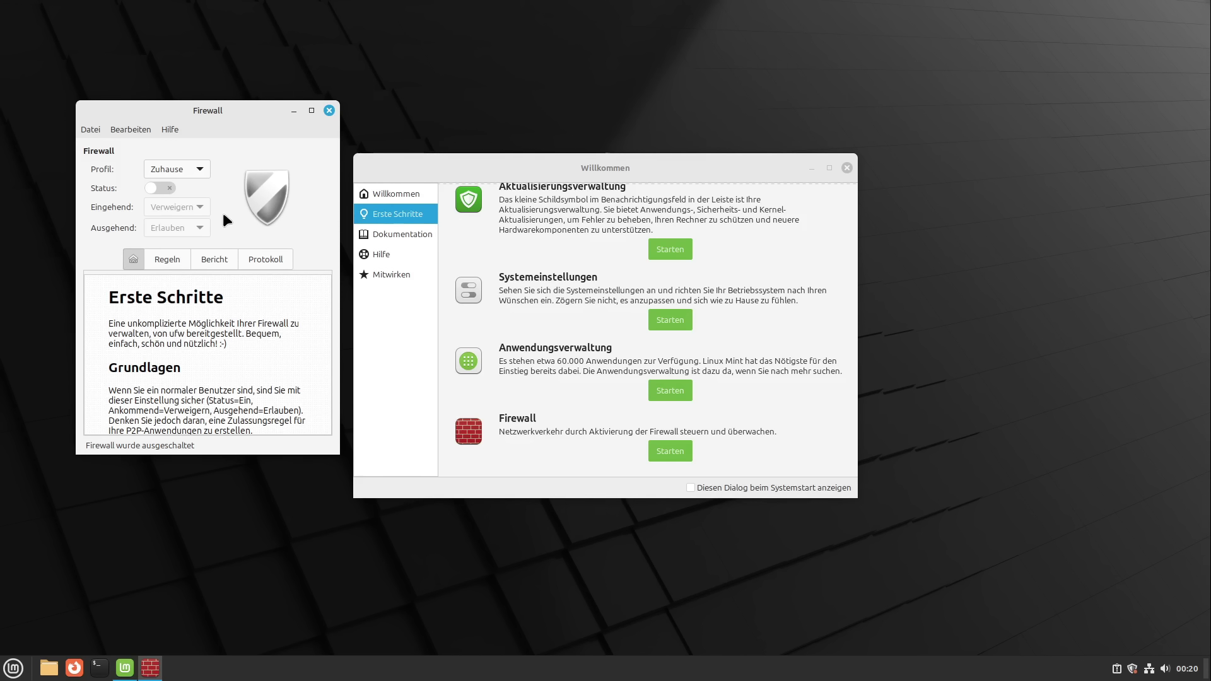
pyautogui.click(164, 186)
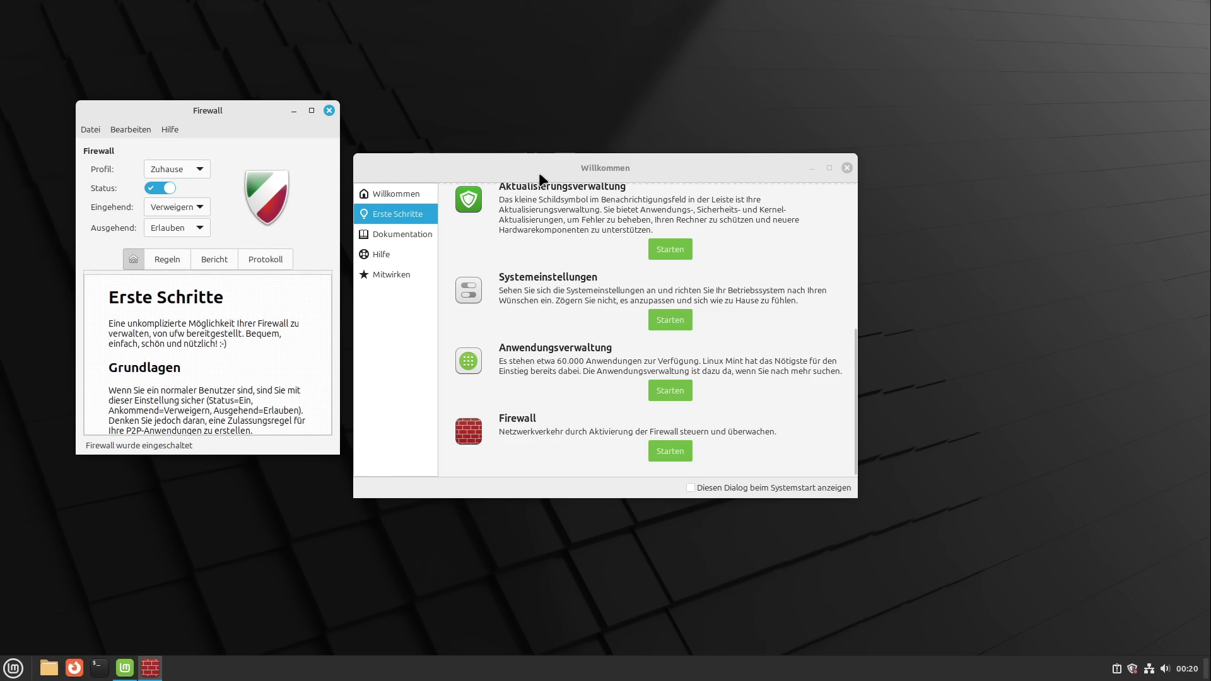
pyautogui.moveTo(510, 168); pyautogui.dragTo(794, 206)
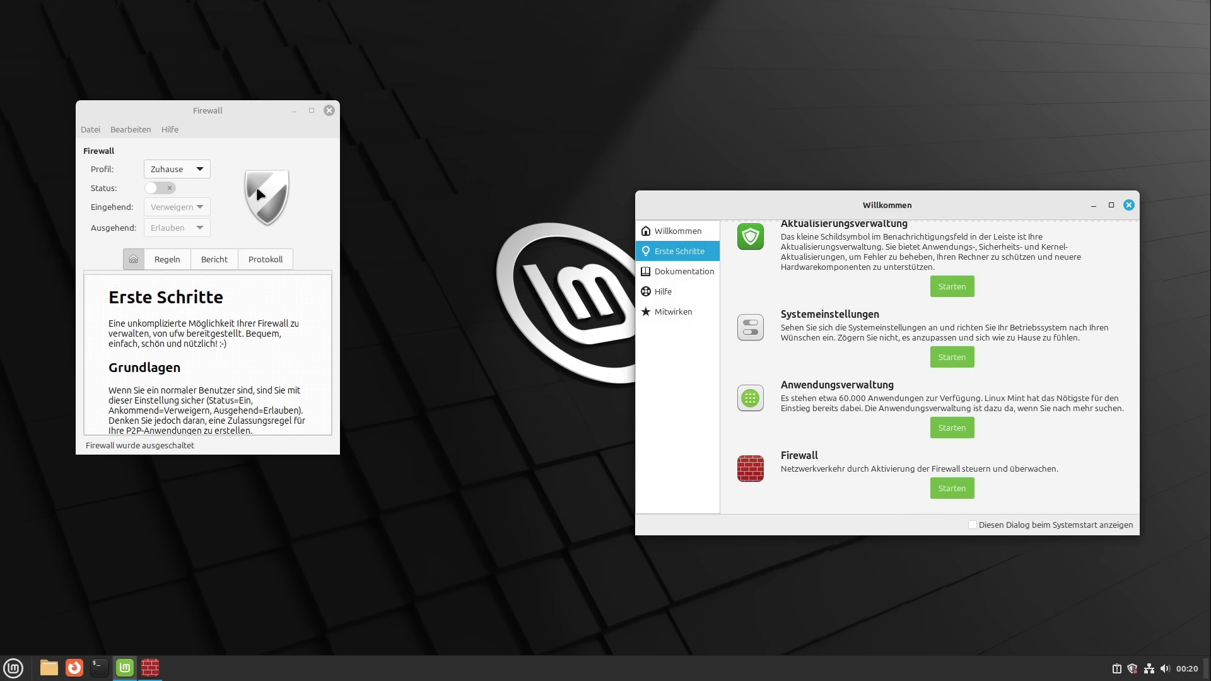
pyautogui.click(158, 188)
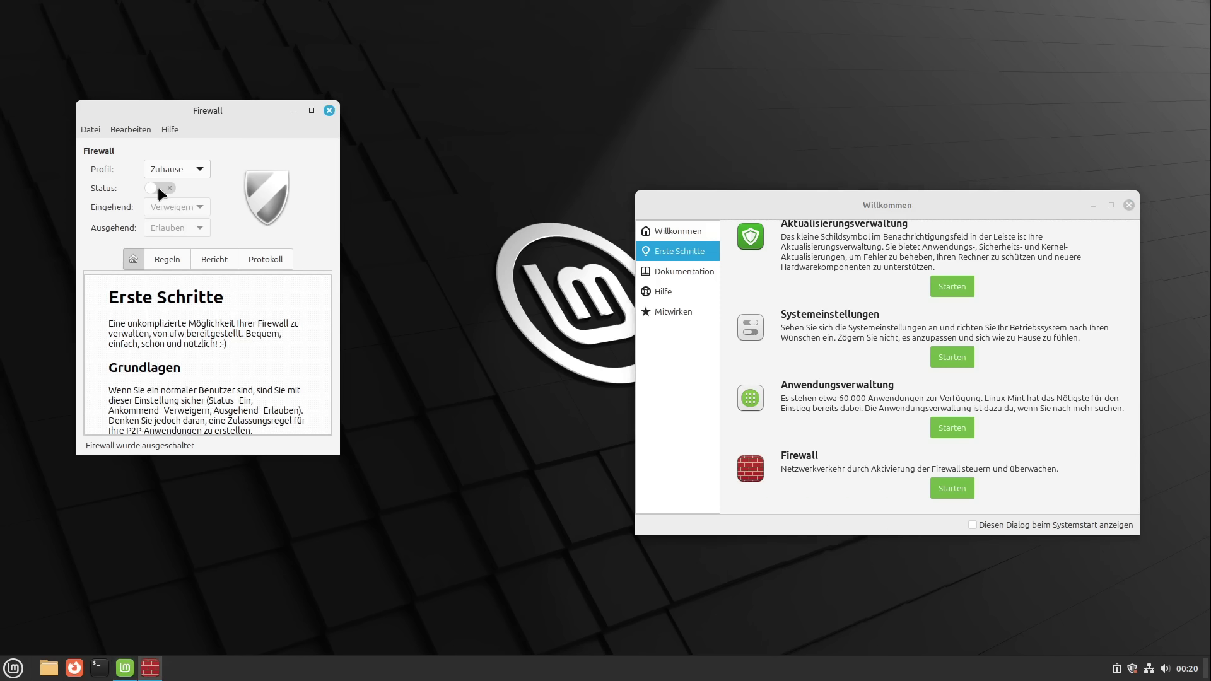
pyautogui.click(158, 187)
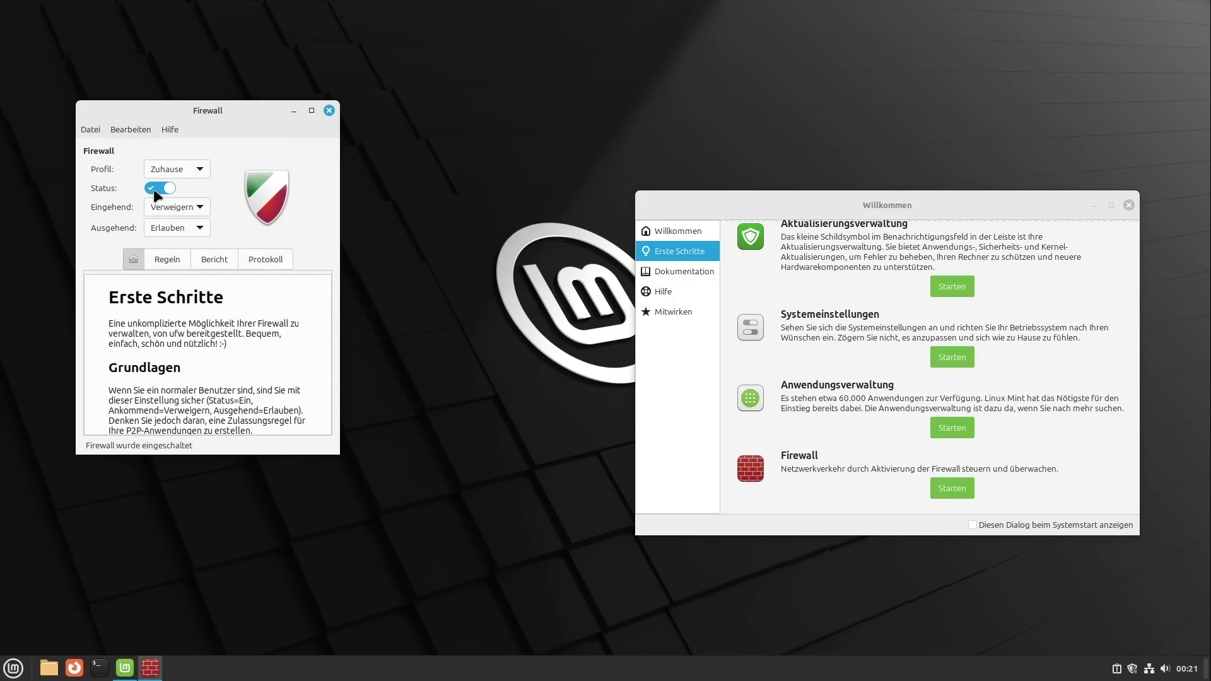
pyautogui.click(327, 112)
# Reposition the welcome window, make sure Diesen Dialog beim Systemstart anzeigen is off, and close the window
pyautogui.moveTo(887, 205); pyautogui.dragTo(530, 156)
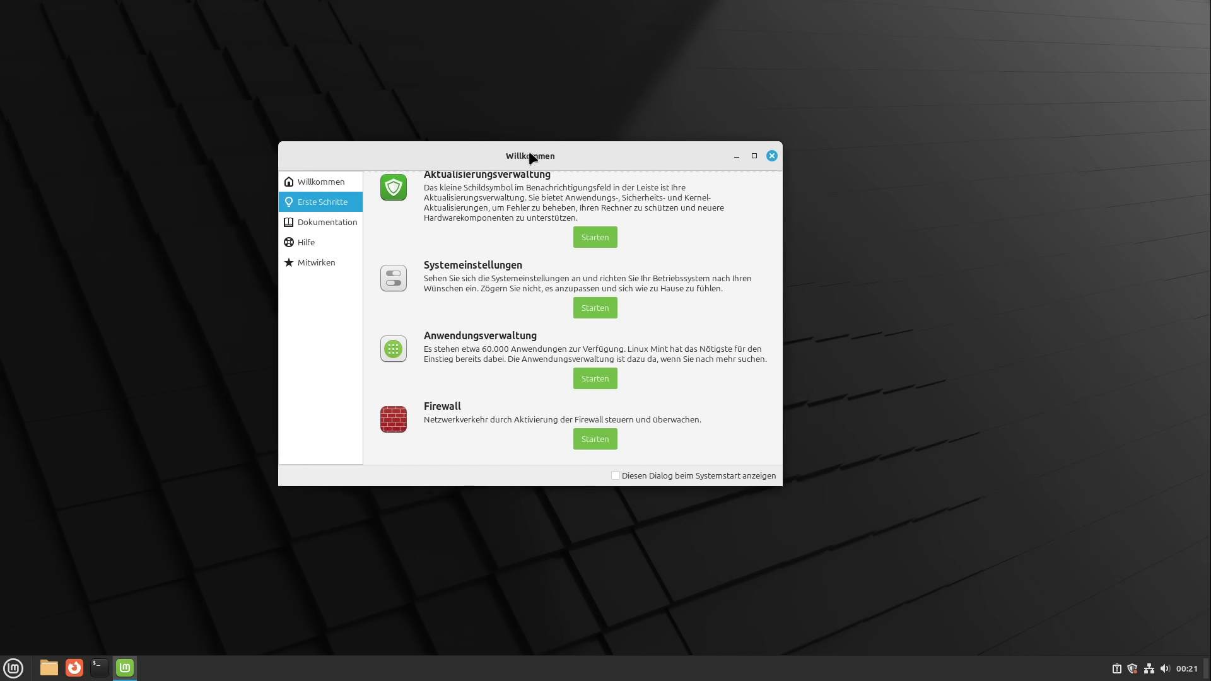
pyautogui.moveTo(649, 159); pyautogui.dragTo(688, 141)
pyautogui.click(652, 459)
pyautogui.click(652, 459)
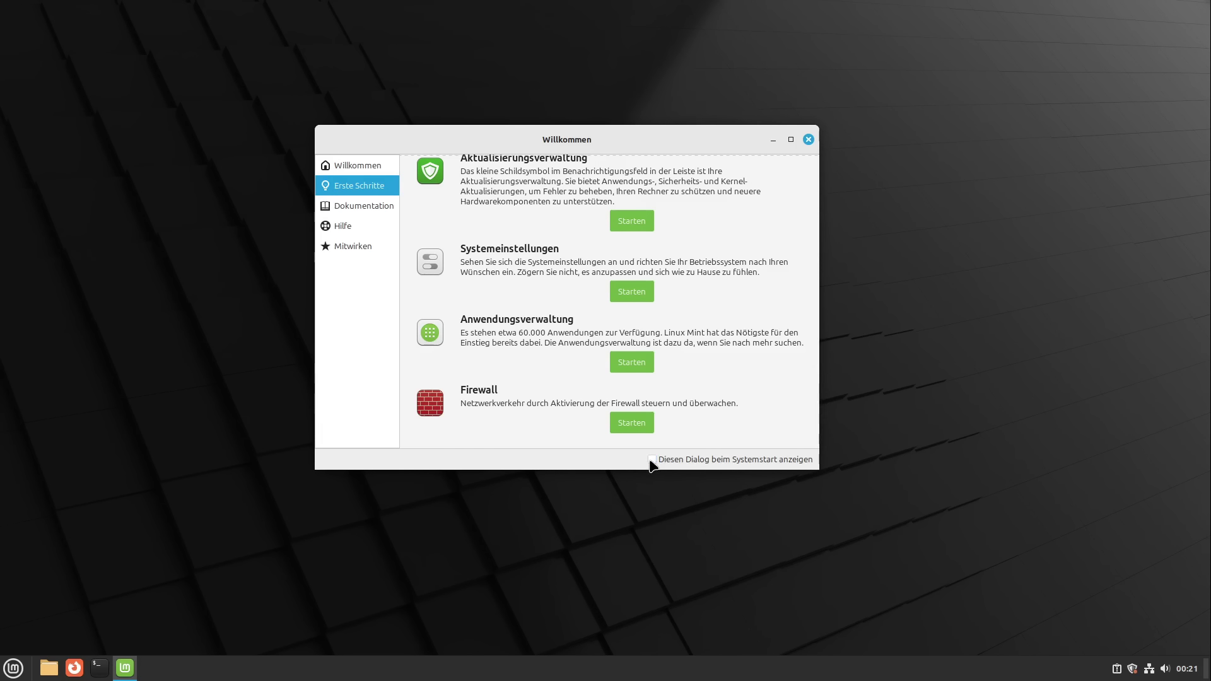
pyautogui.click(807, 140)
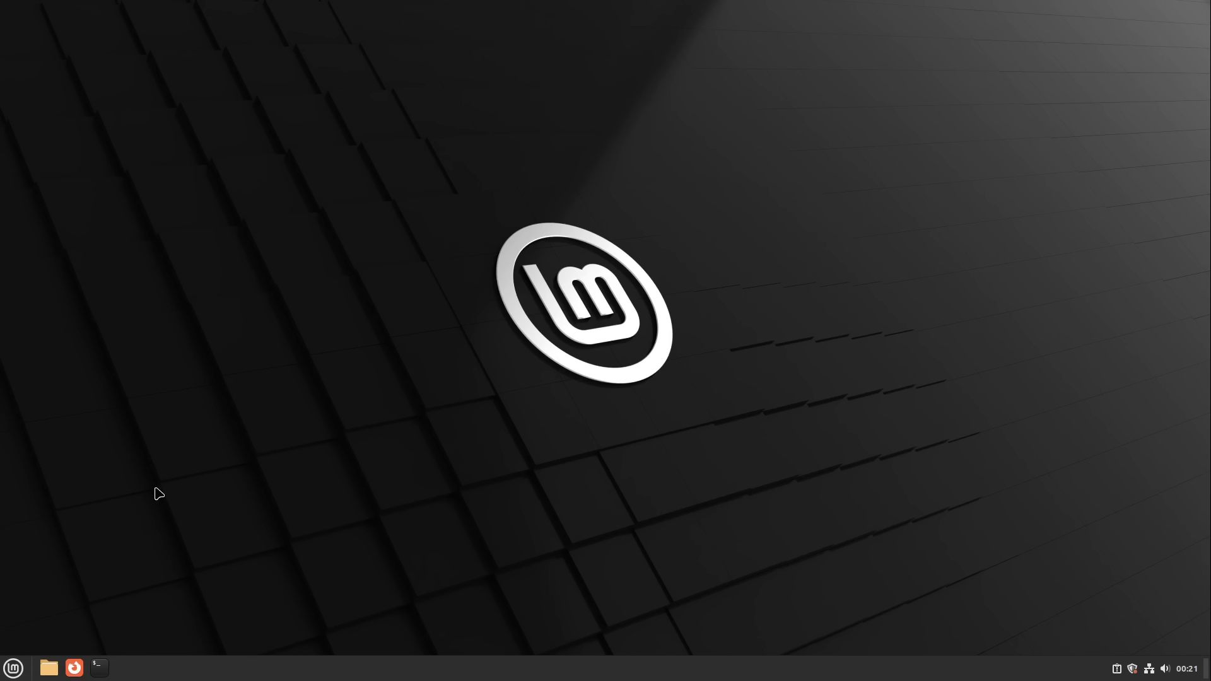
# Open Aktive Ecken, activate the upper-left screen corner with the action Alle Fenster anzeigen, and close the window
pyautogui.click(15, 666)
pyautogui.write('akti')
pyautogui.press('Down')
pyautogui.press('Return')
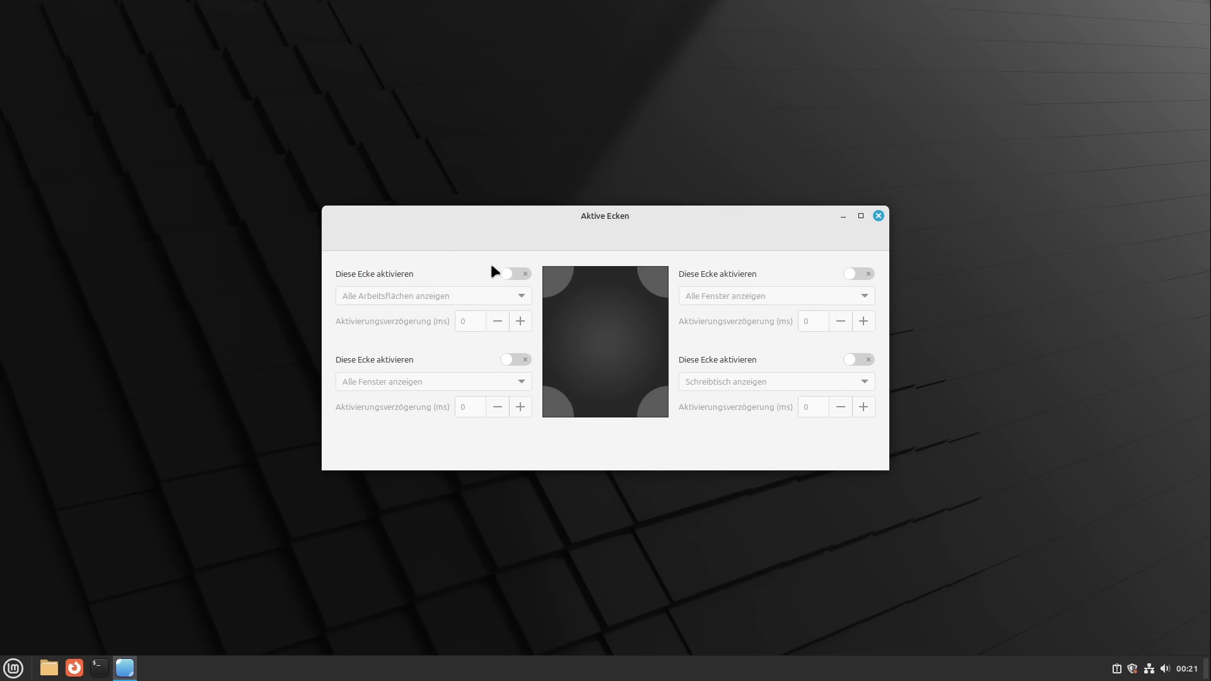
pyautogui.click(508, 275)
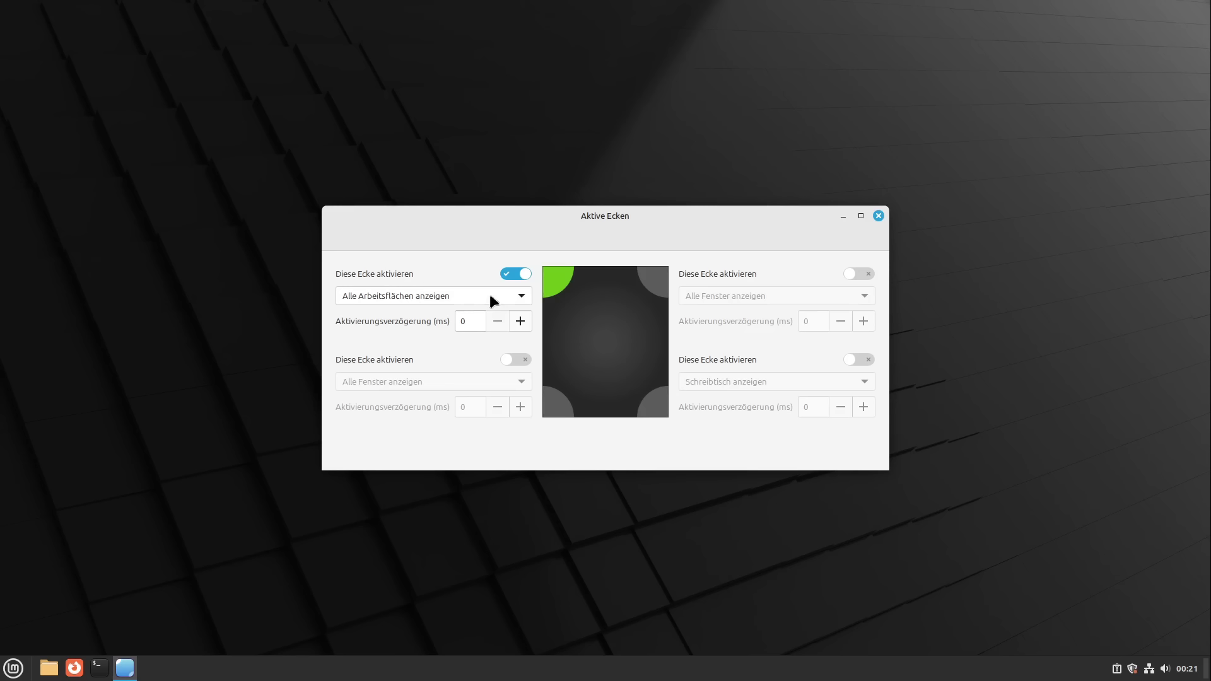
pyautogui.click(492, 300)
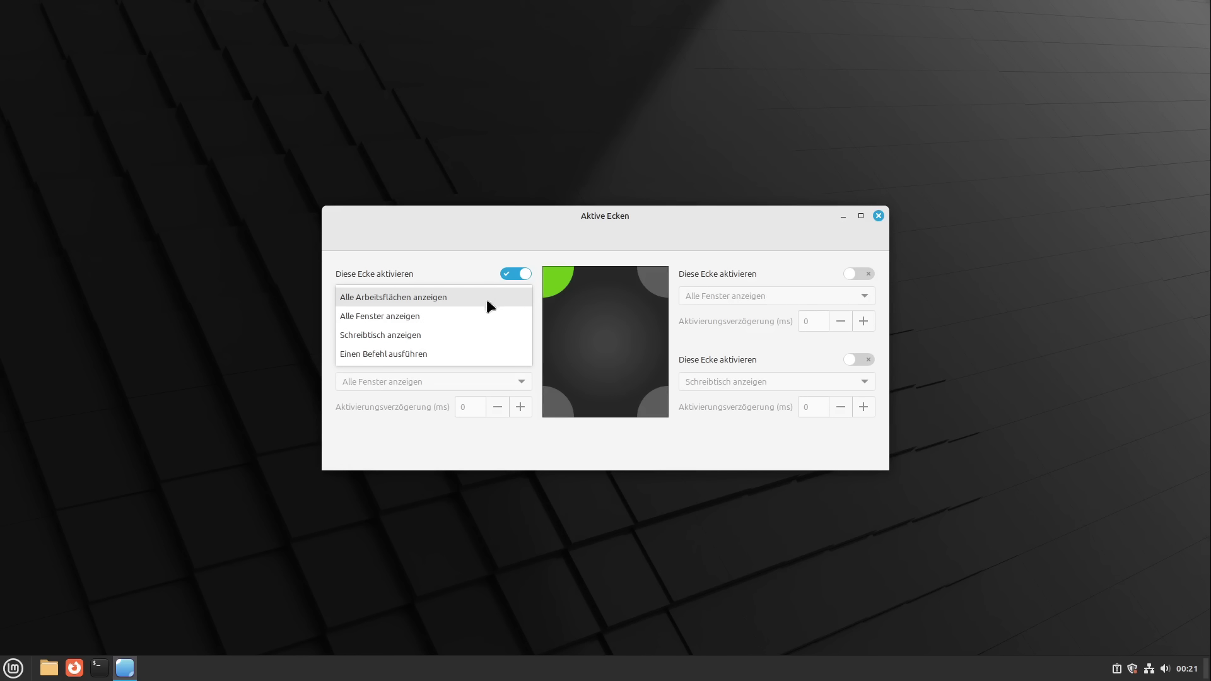
pyautogui.click(474, 313)
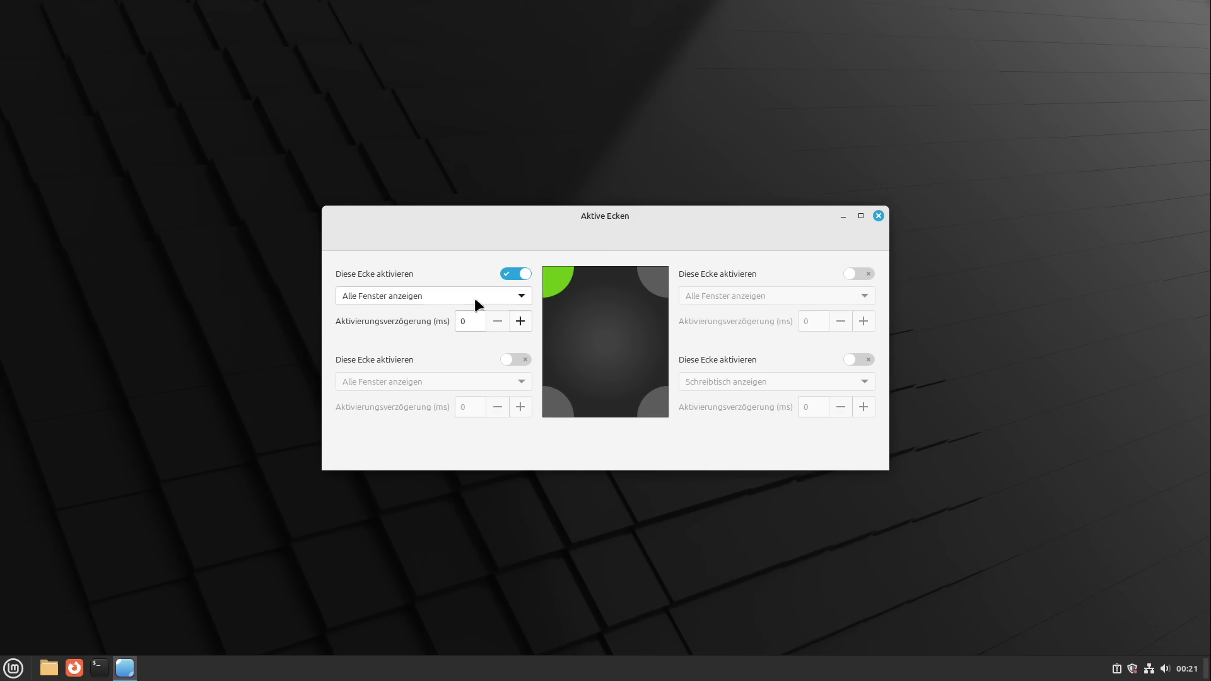
pyautogui.click(474, 298)
pyautogui.click(467, 303)
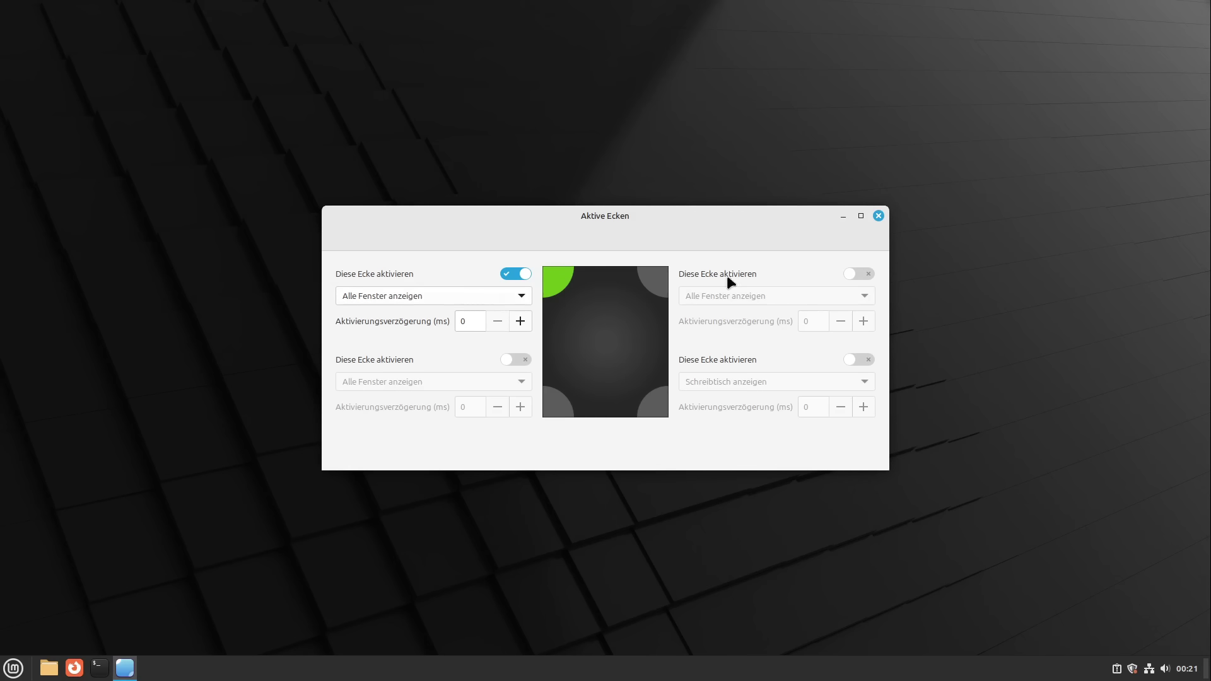
pyautogui.click(879, 215)
# Test the active corner with Firefox and the home folder open, closing Firefox from the window overview and then the folder window
pyautogui.click(74, 667)
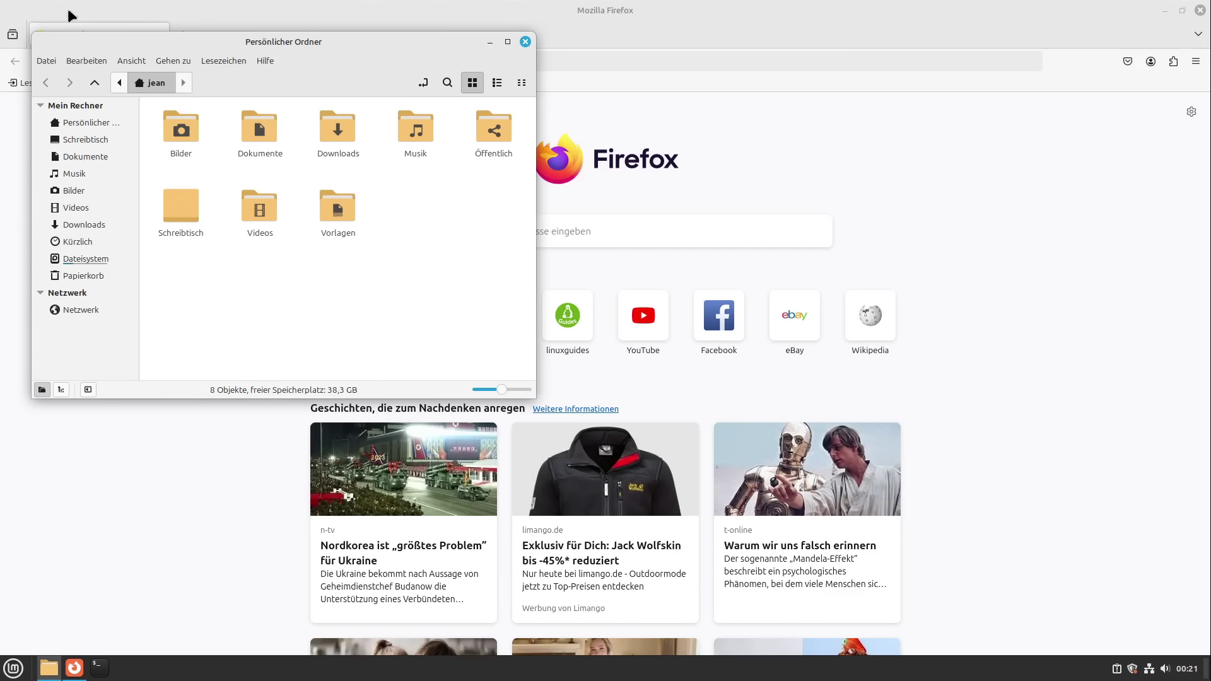
pyautogui.moveTo(1, 1)
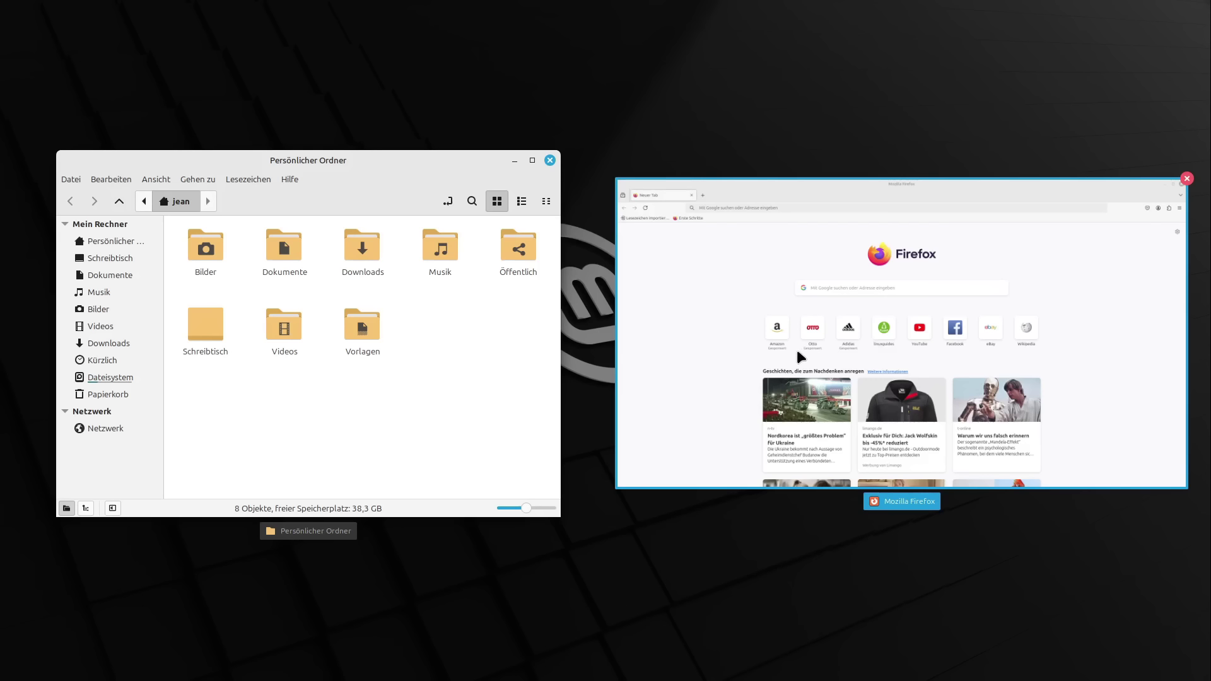
pyautogui.middleClick(765, 267)
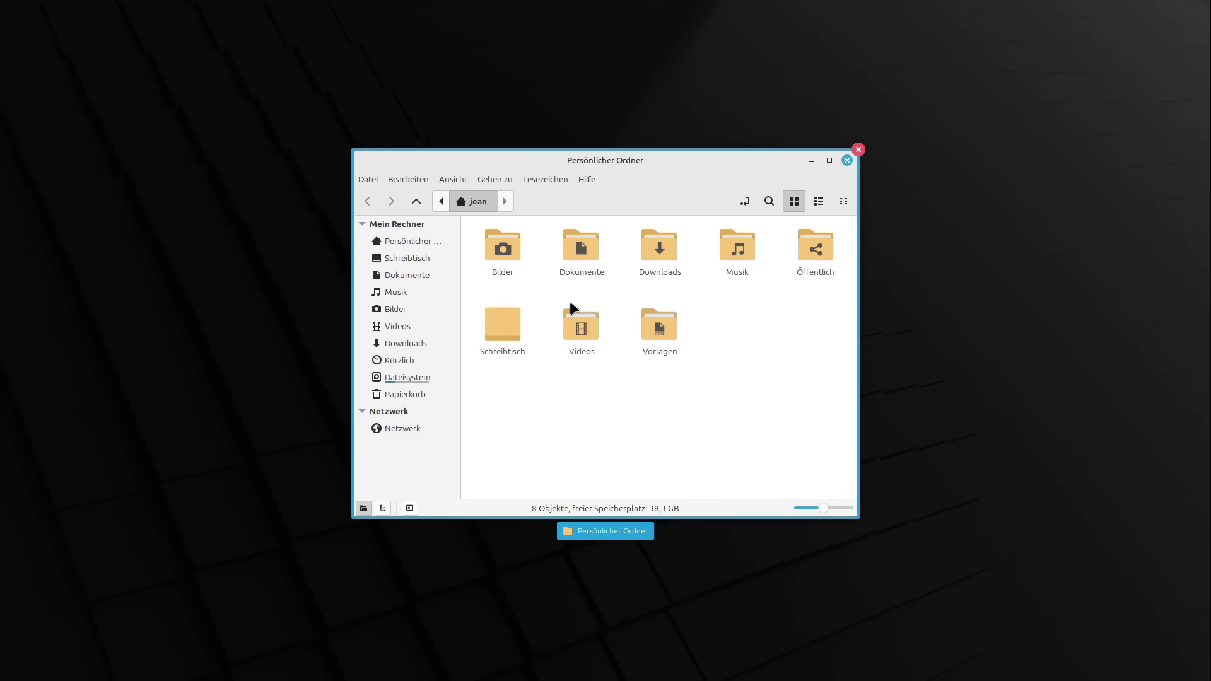
pyautogui.click(507, 363)
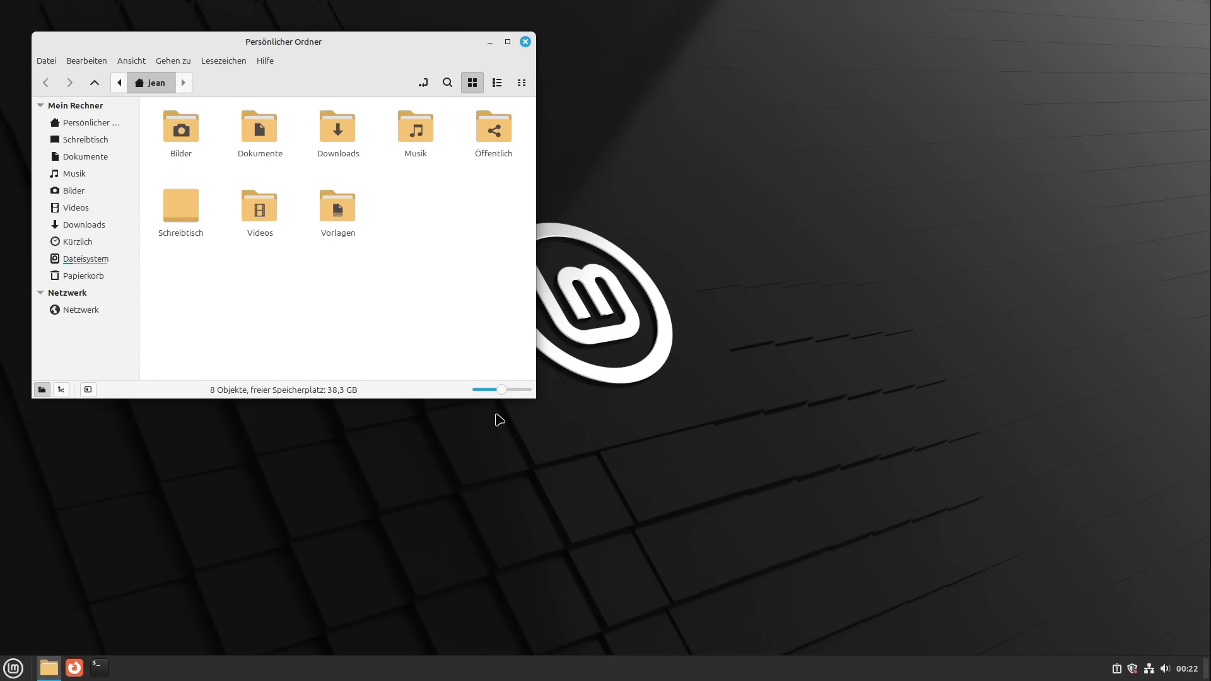
pyautogui.click(525, 41)
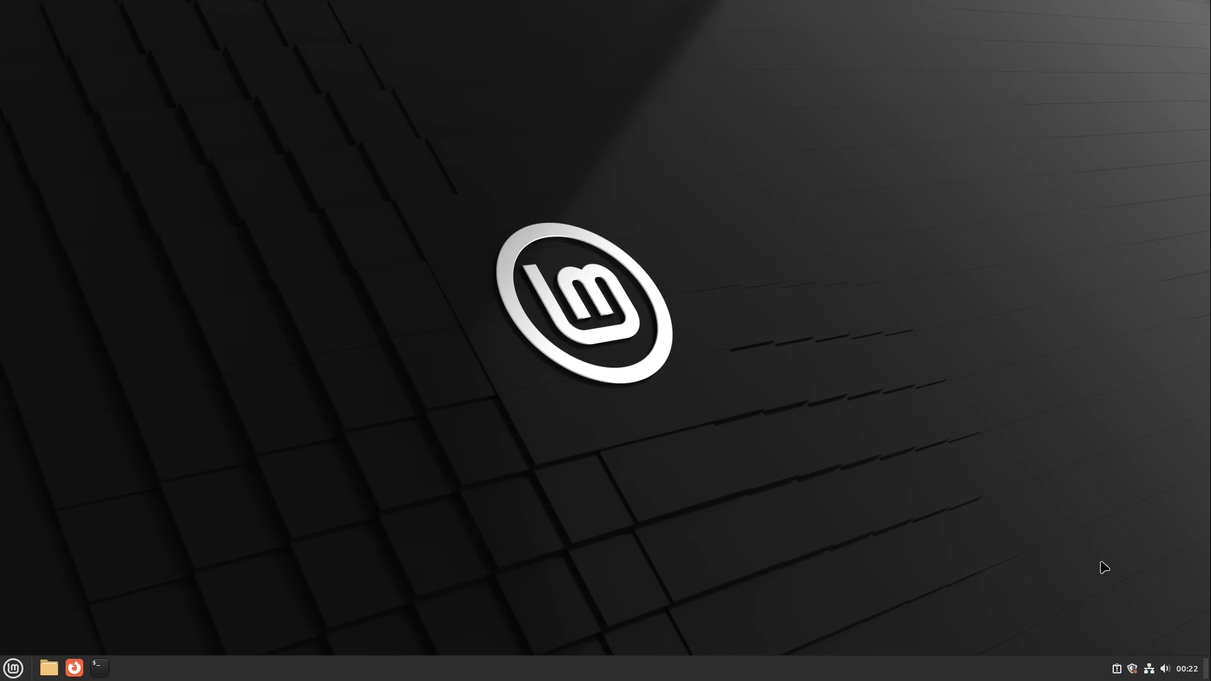
# Open the Klangeinstellungen, play the switch.oga and unplug.oga event sounds, and review the list of Klänge
pyautogui.click(1166, 669)
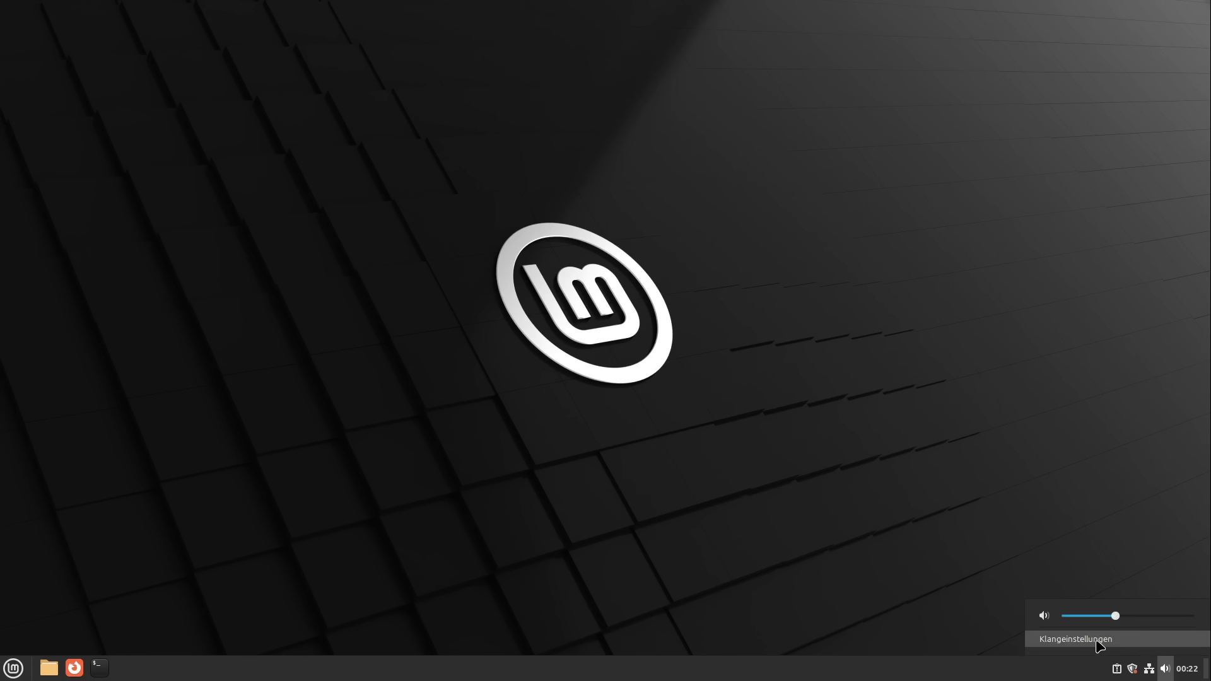
pyautogui.click(1076, 639)
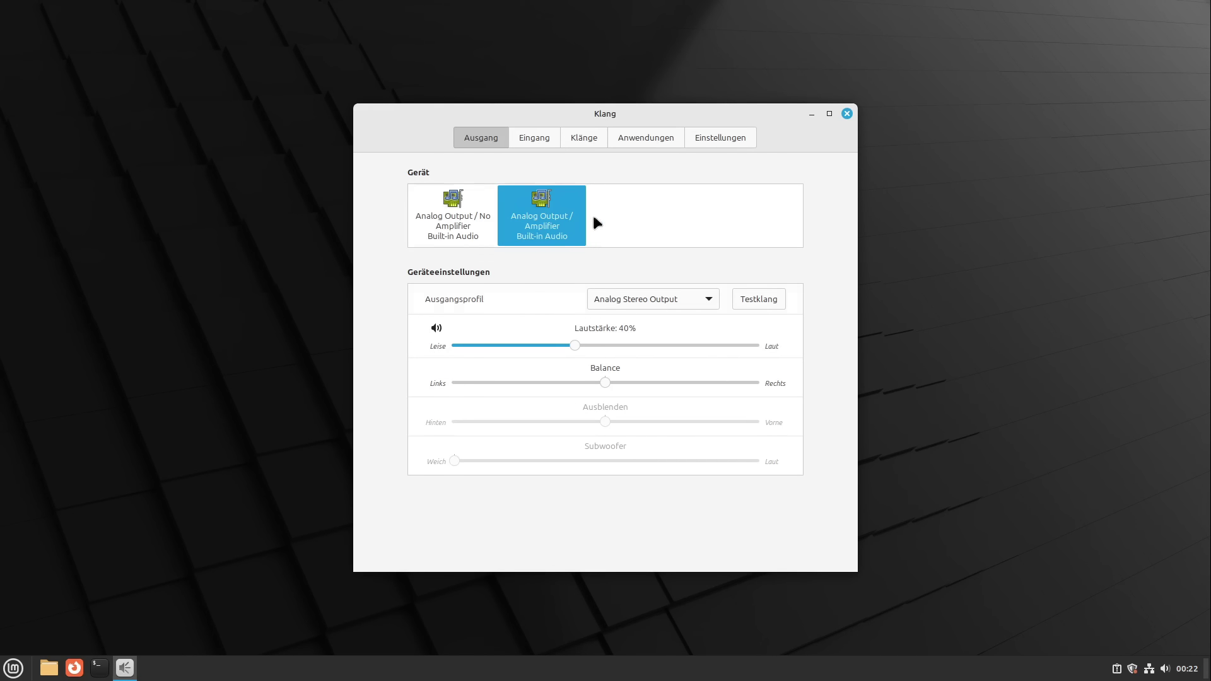
pyautogui.click(581, 133)
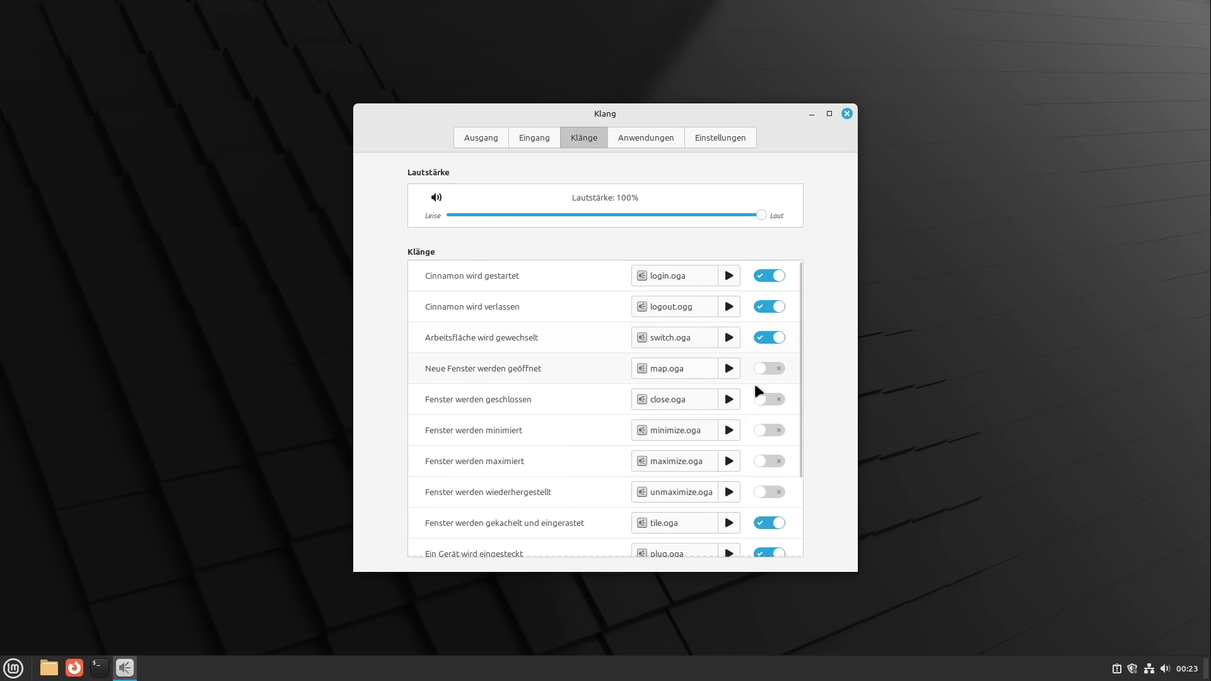
pyautogui.click(733, 340)
pyautogui.scroll(-2, 730, 494)
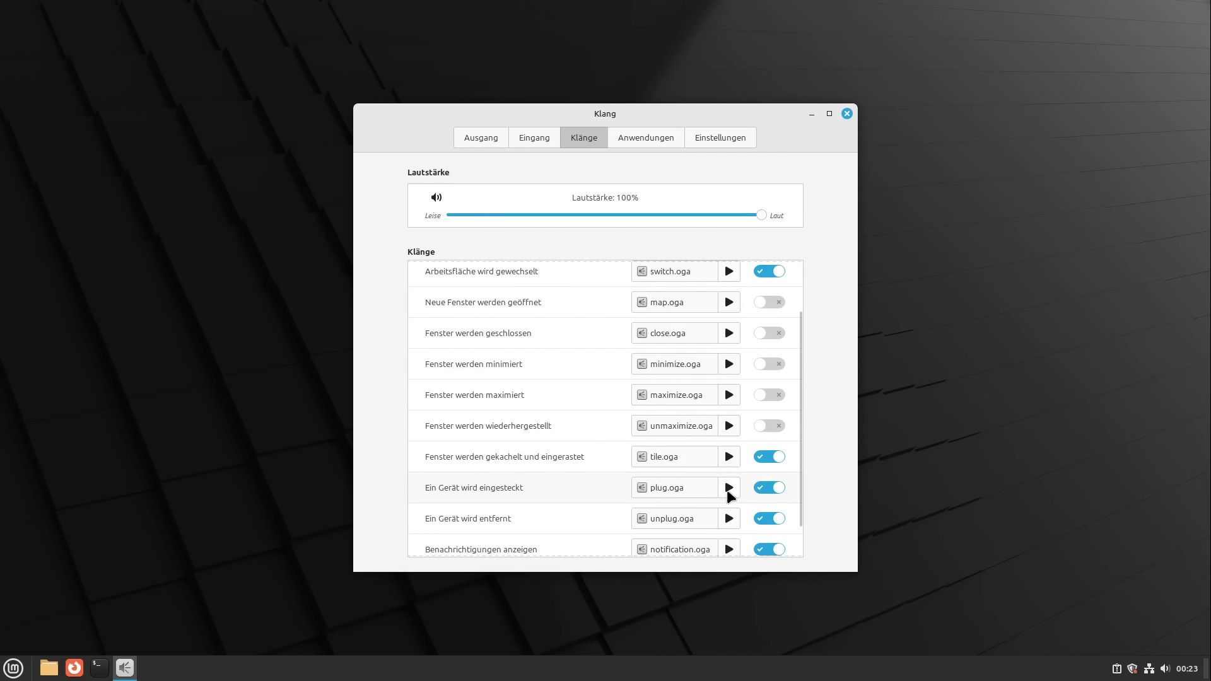
pyautogui.click(726, 517)
pyautogui.scroll(-1, 484, 480)
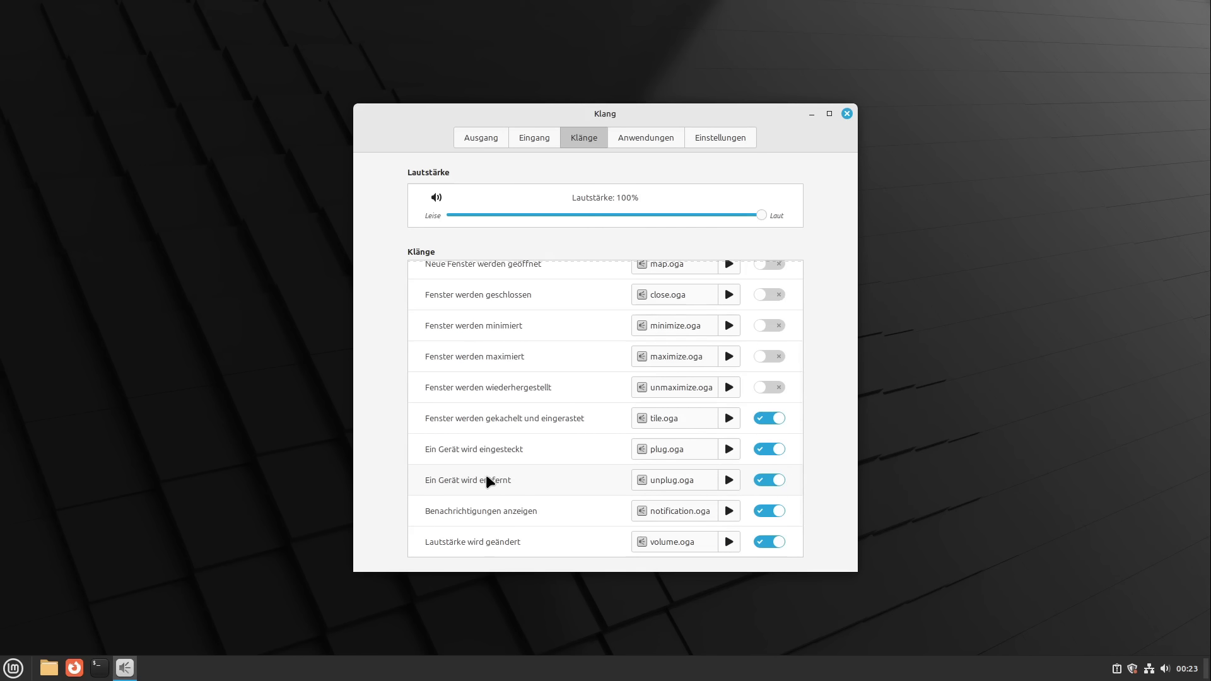
pyautogui.scroll(3, 486, 471)
pyautogui.scroll(1, 490, 475)
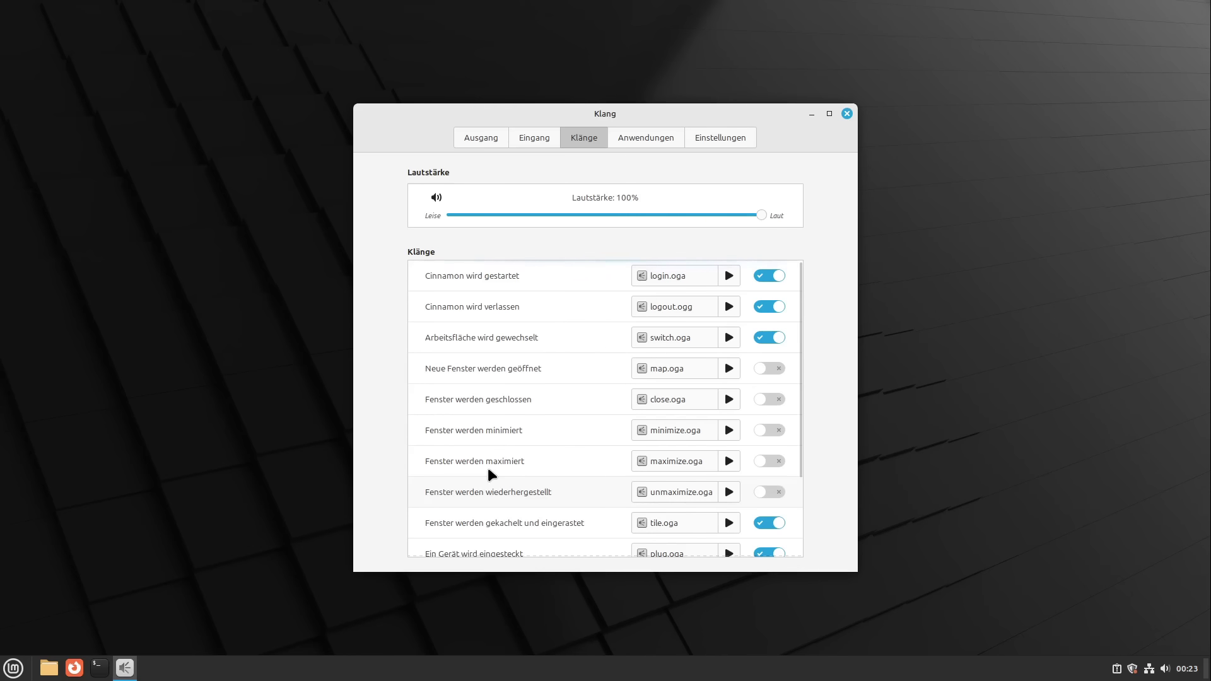
# Switch the sounds for Cinnamon wird gestartet, Cinnamon wird verlassen and Arbeitsfläche wird gewechselt off and back on
pyautogui.click(780, 279)
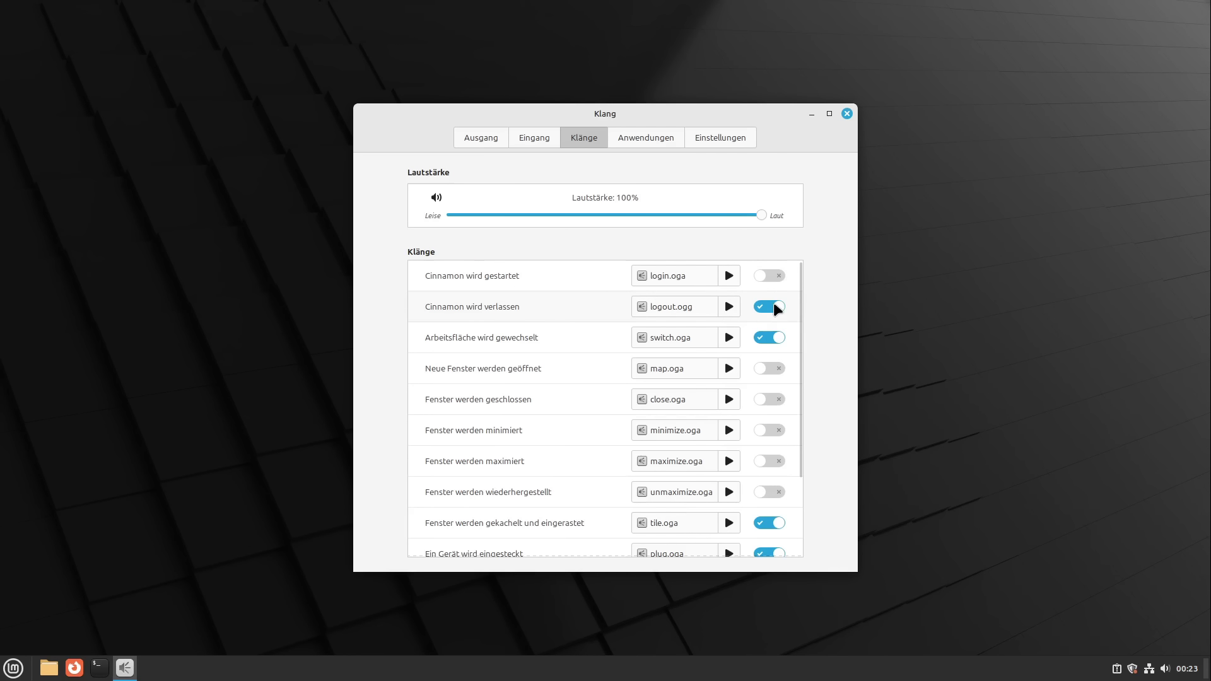
pyautogui.click(773, 308)
pyautogui.click(770, 341)
pyautogui.click(773, 309)
pyautogui.click(773, 276)
pyautogui.click(775, 339)
# Set the Lautstärke of the system event sounds to Stumm and close the Klang window
pyautogui.moveTo(769, 216); pyautogui.dragTo(449, 218)
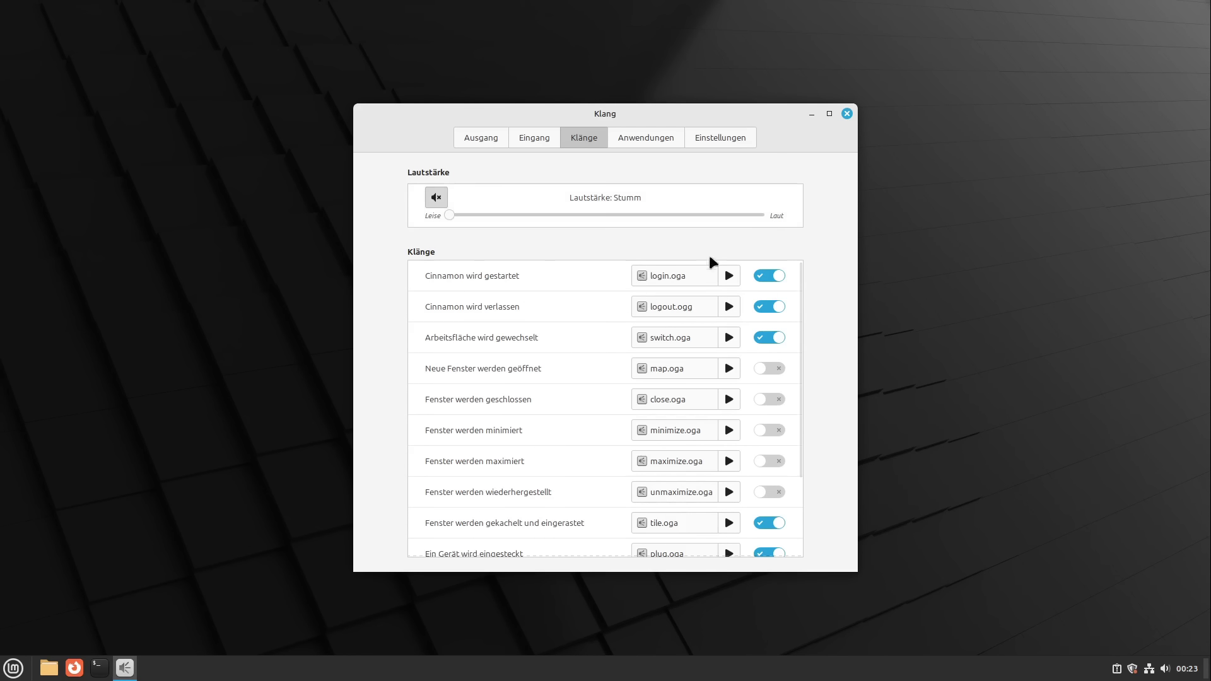
pyautogui.scroll(-3, 554, 370)
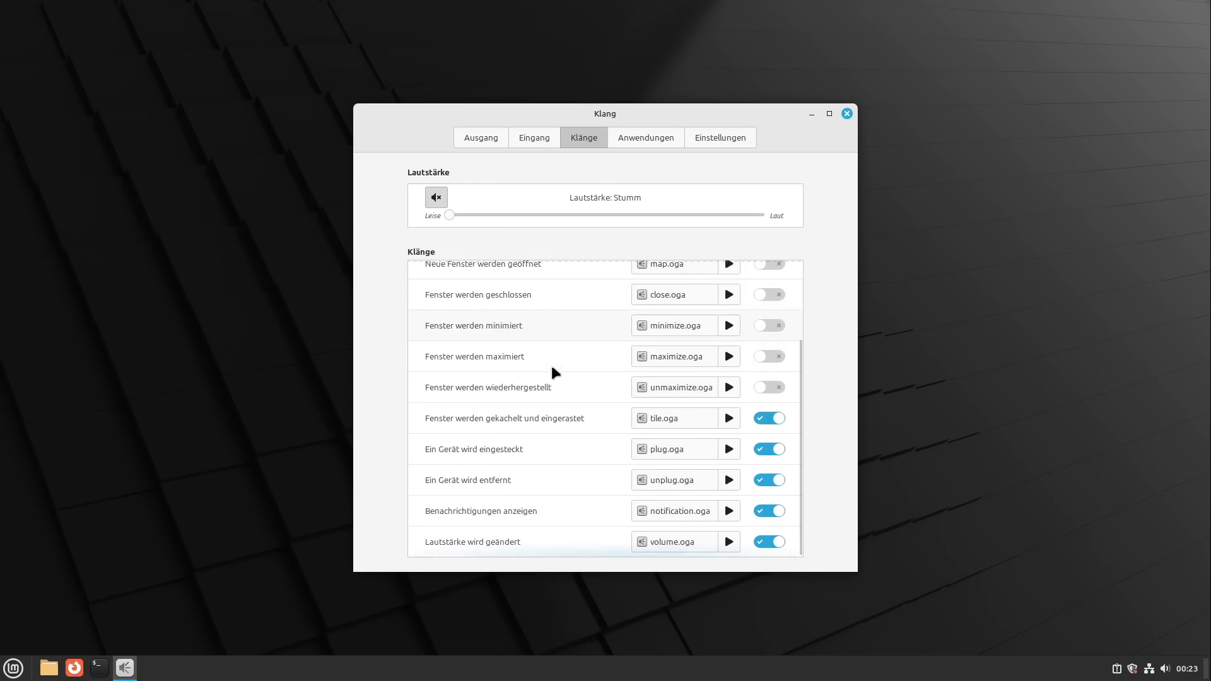
pyautogui.scroll(2, 553, 368)
pyautogui.scroll(1, 551, 366)
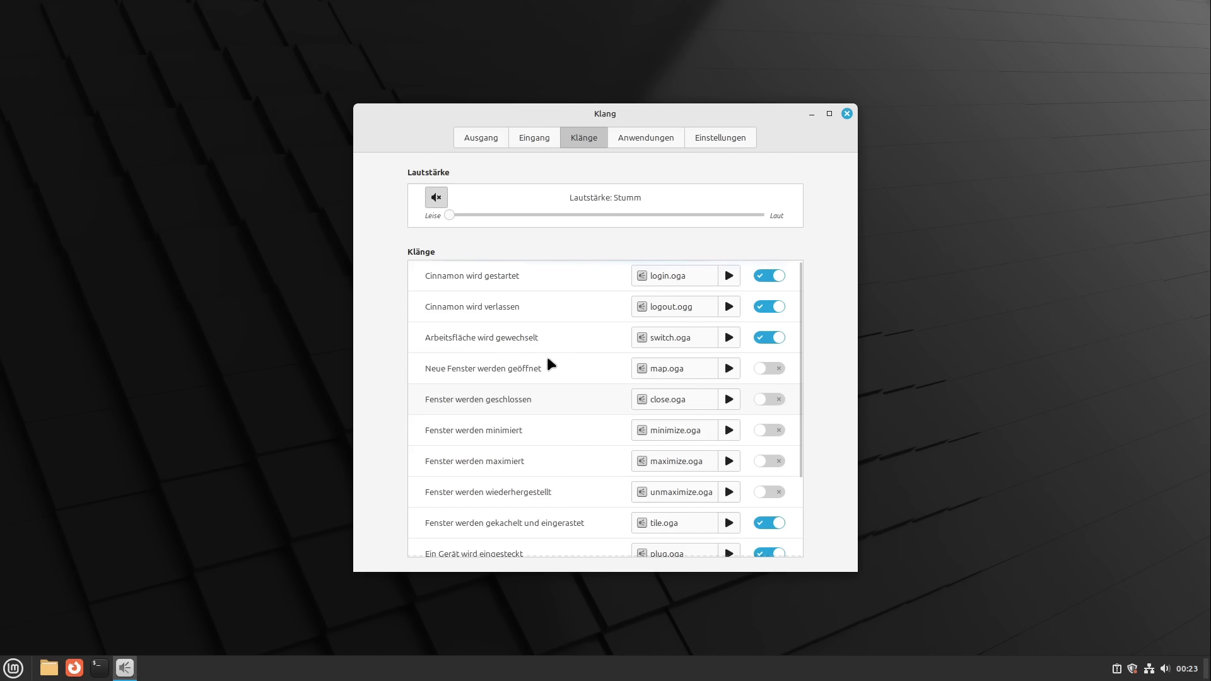
pyautogui.click(847, 114)
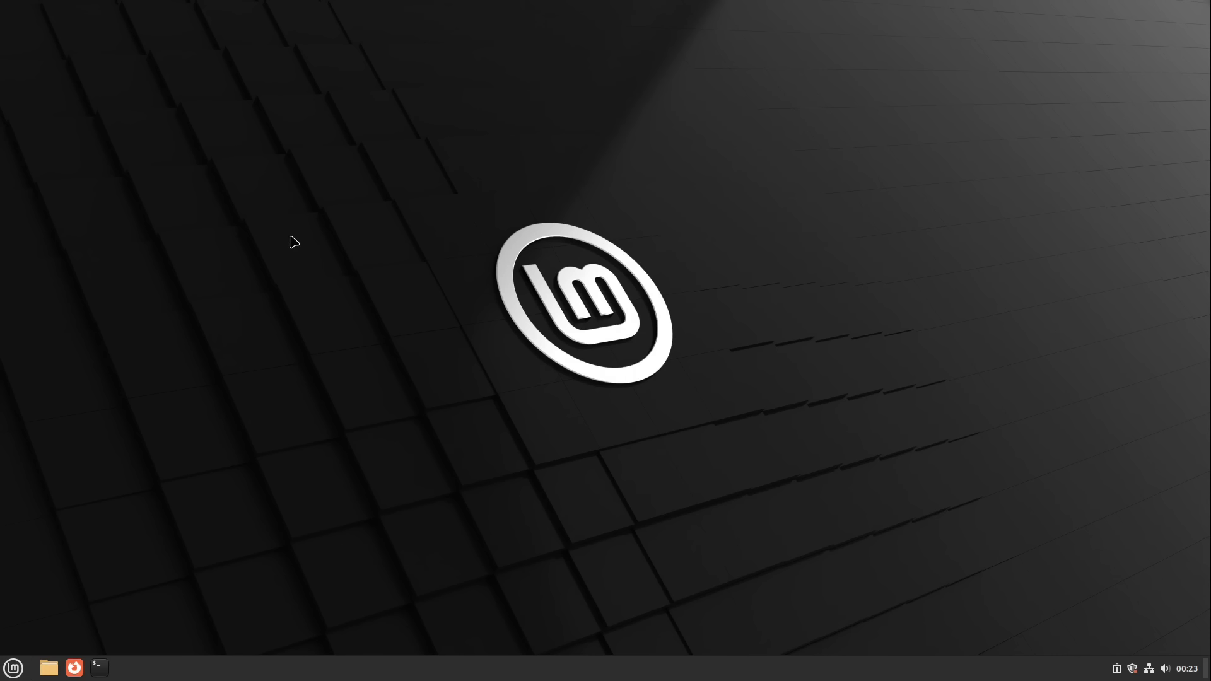
# Change the desktop background to Torres del Paine from the Wilma collection and close the Hintergrundbilder window
pyautogui.rightClick(265, 184)
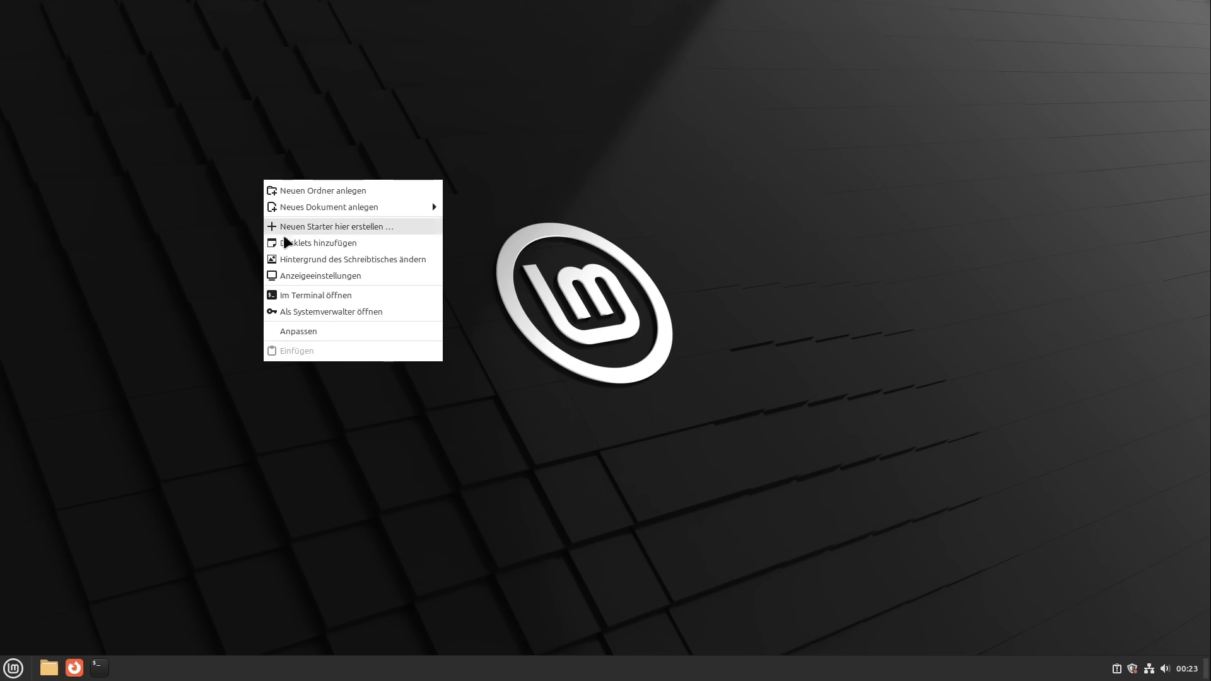
pyautogui.click(325, 265)
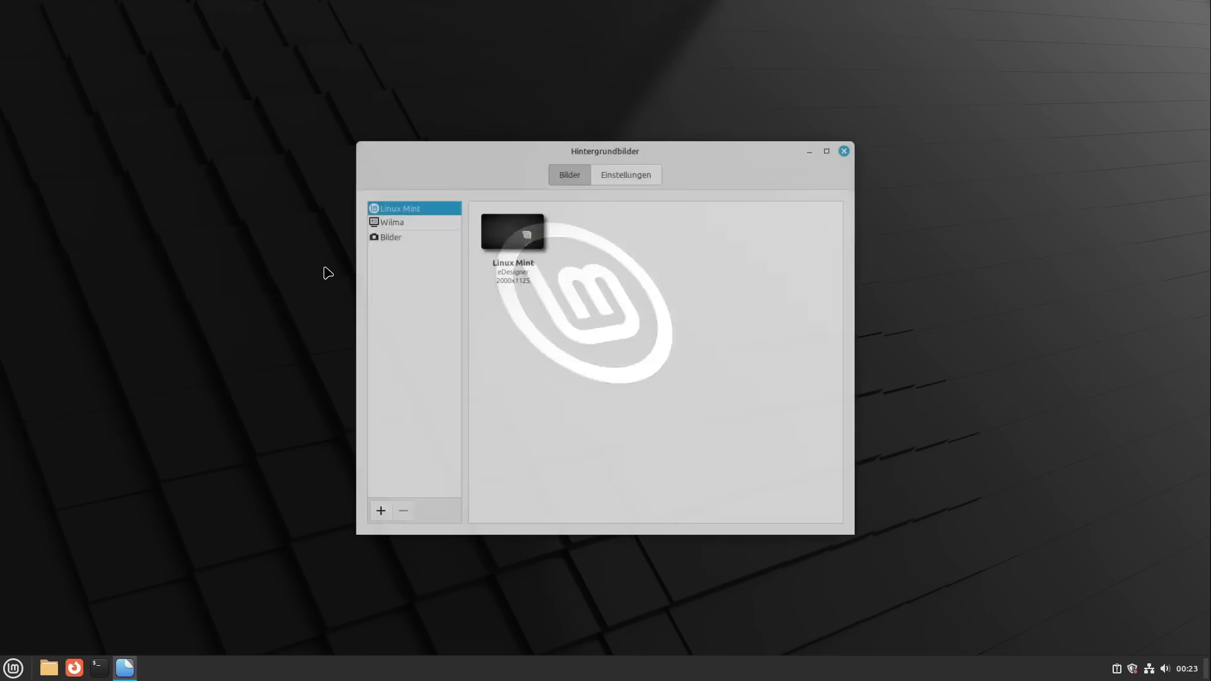
pyautogui.click(389, 221)
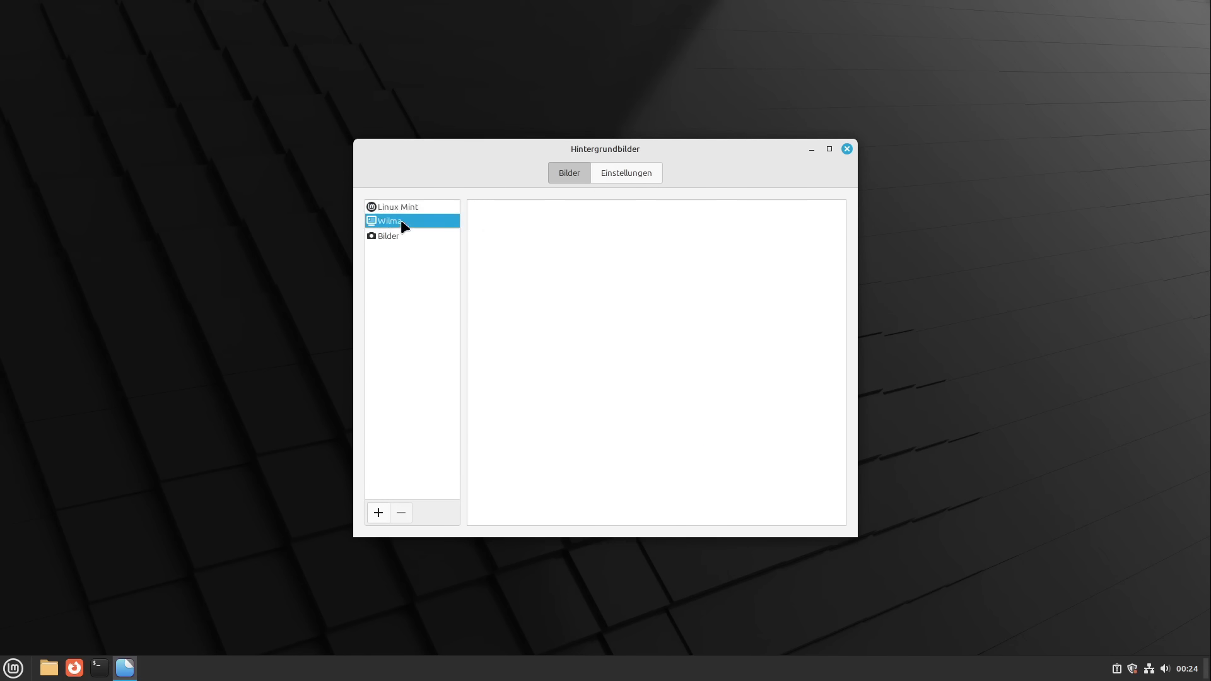
pyautogui.click(403, 209)
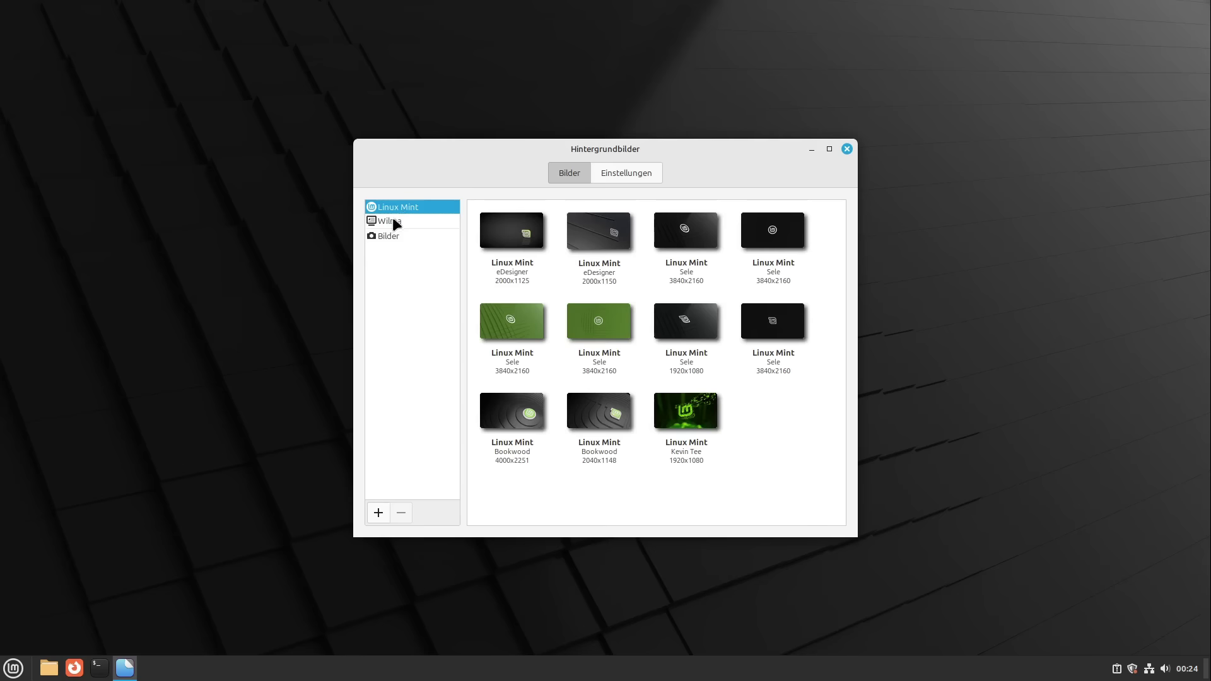
pyautogui.click(391, 222)
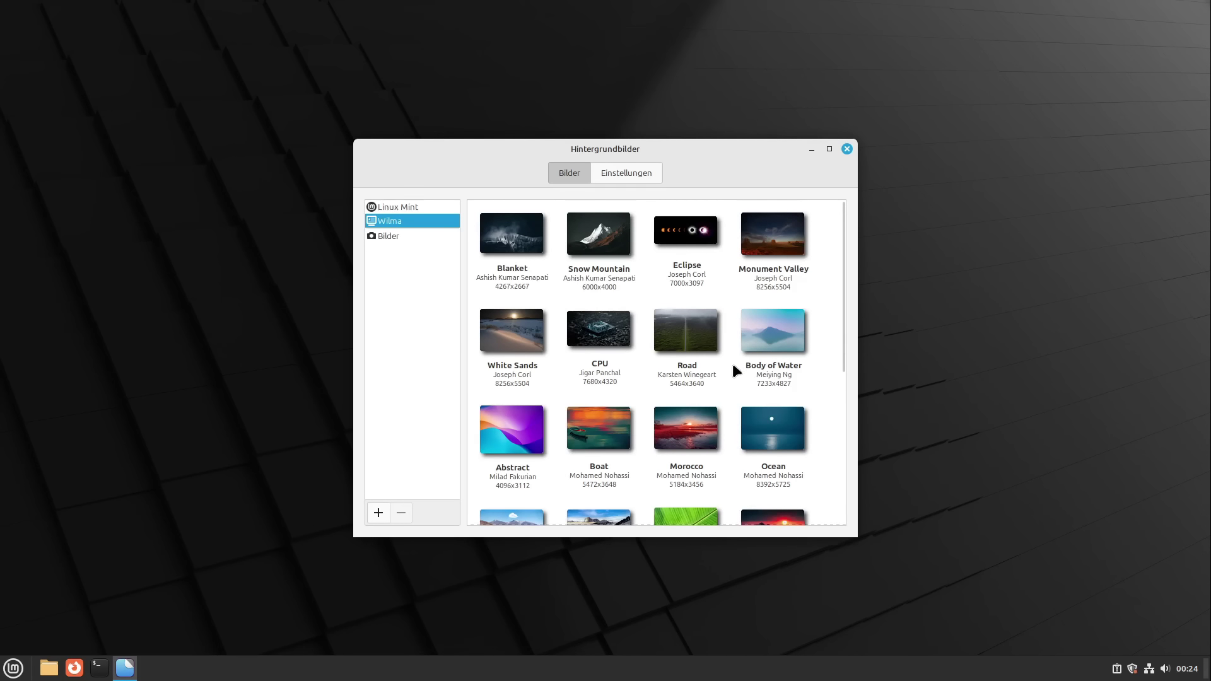
pyautogui.scroll(-5, 732, 362)
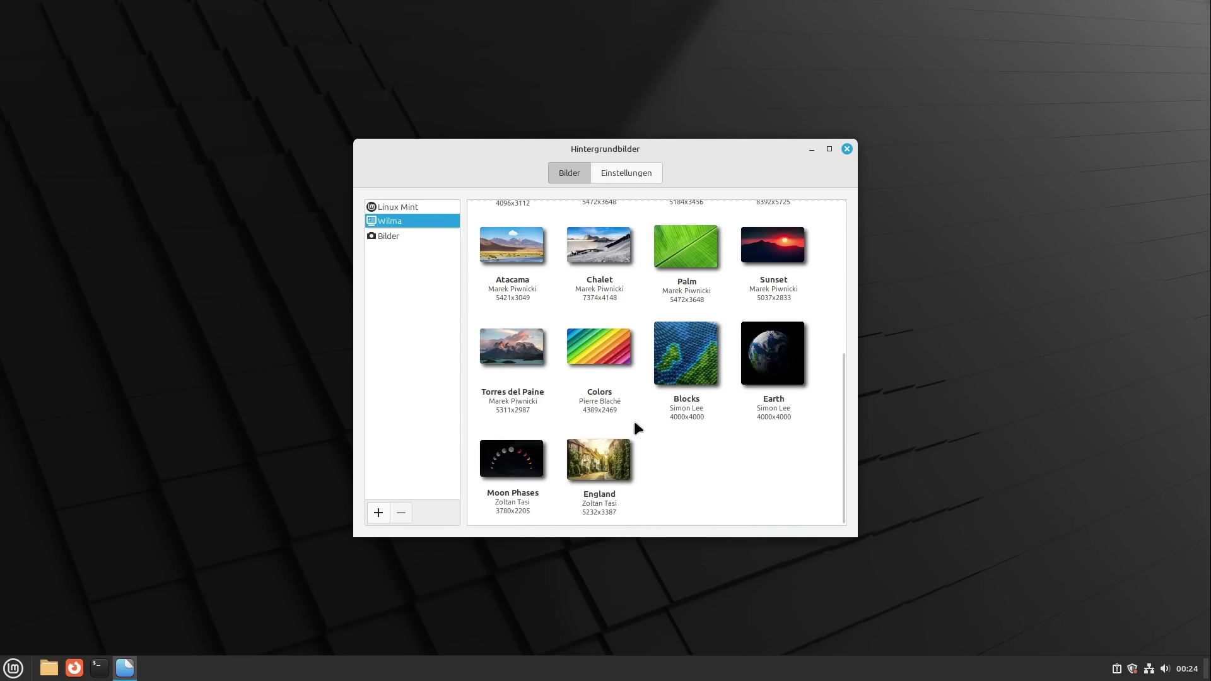
pyautogui.click(521, 356)
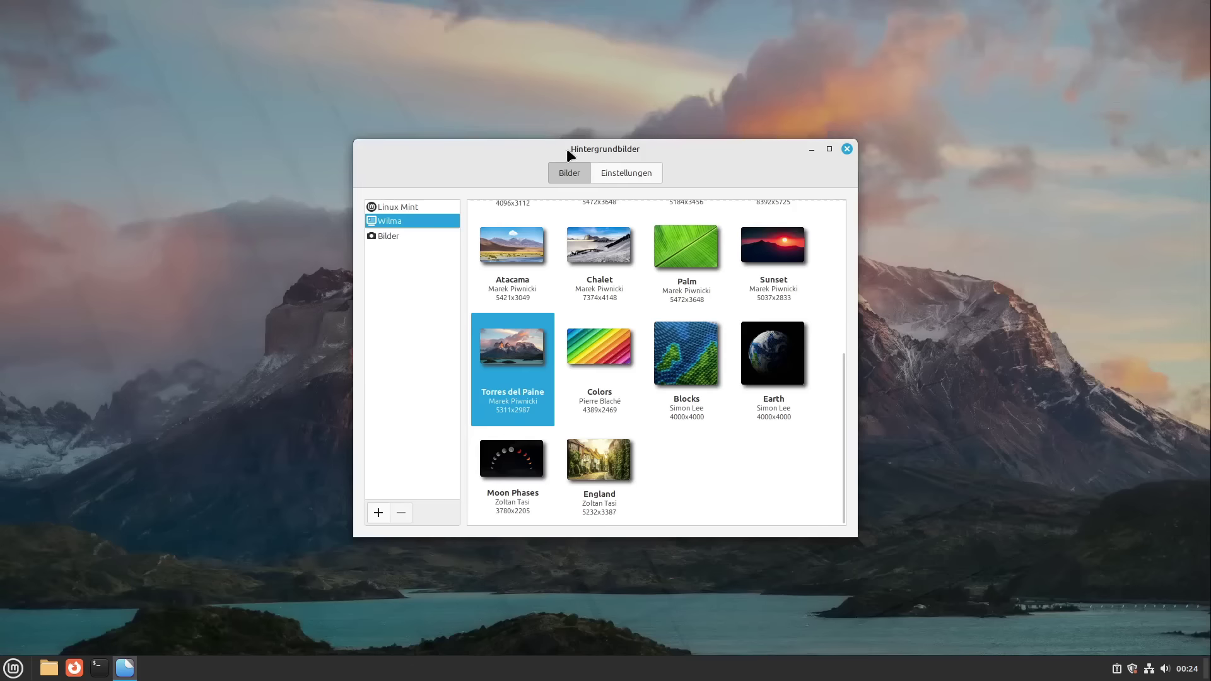
pyautogui.moveTo(569, 148); pyautogui.dragTo(401, 114)
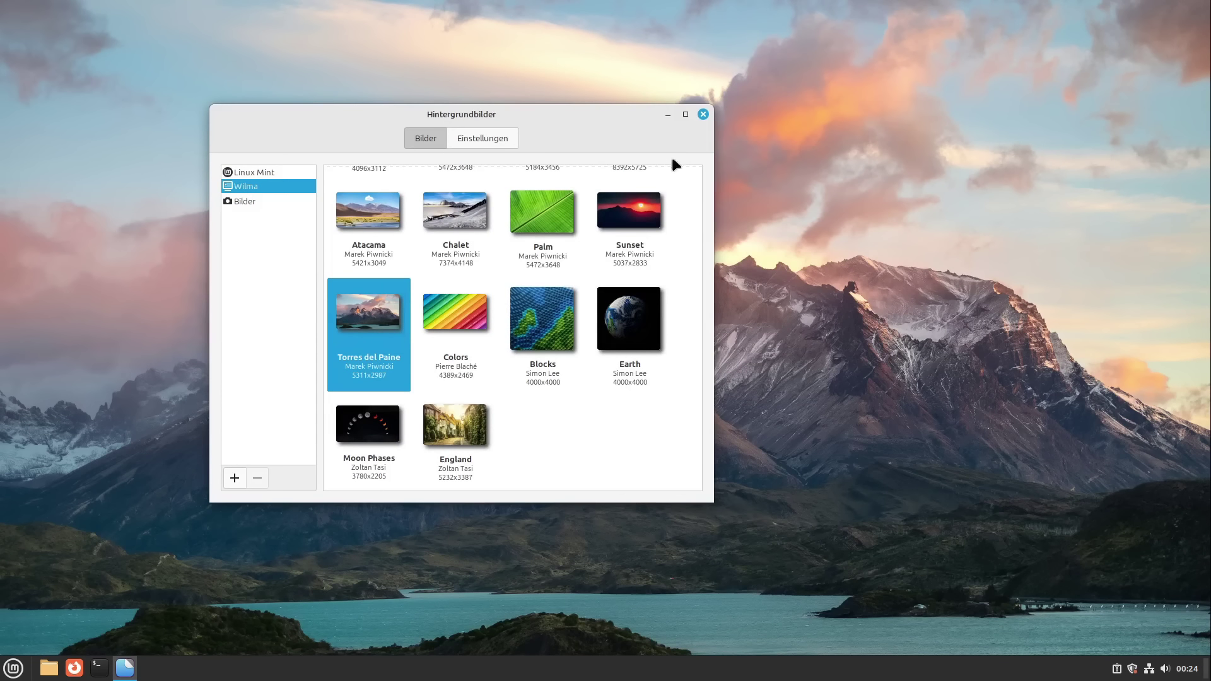
pyautogui.click(703, 114)
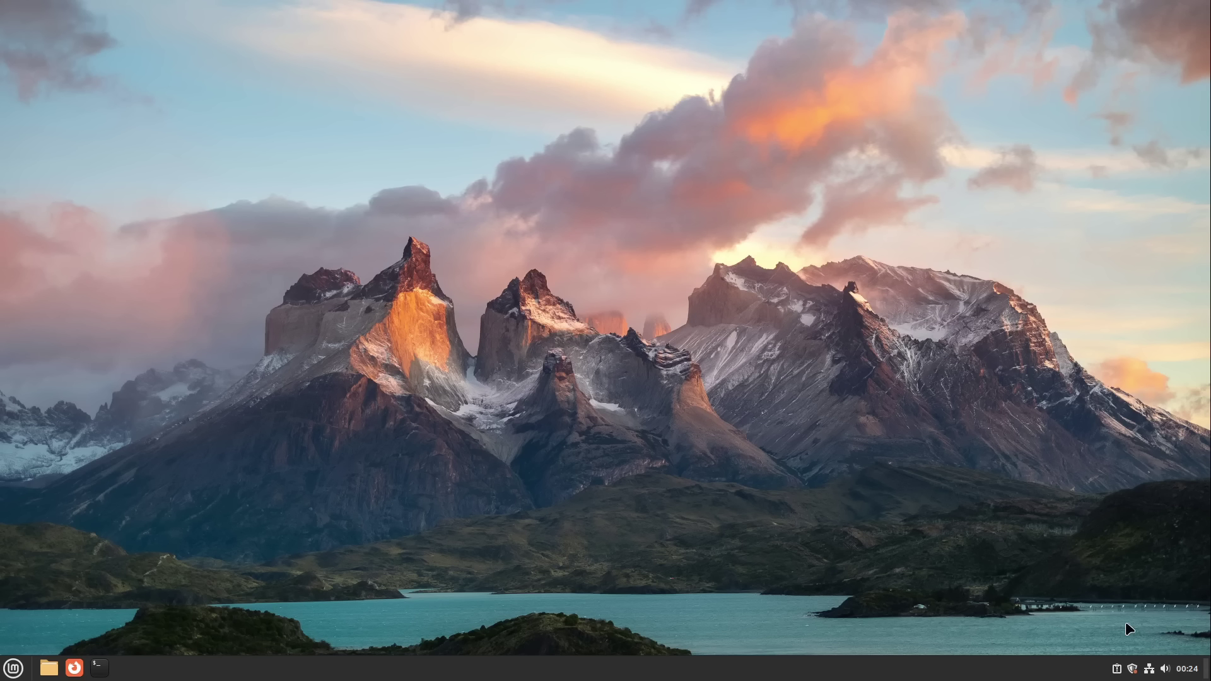
# Open the Datums- und Zeiteinstellungen from the calendar and enable Das Datum anzeigen and Sekunden anzeigen
pyautogui.click(1188, 670)
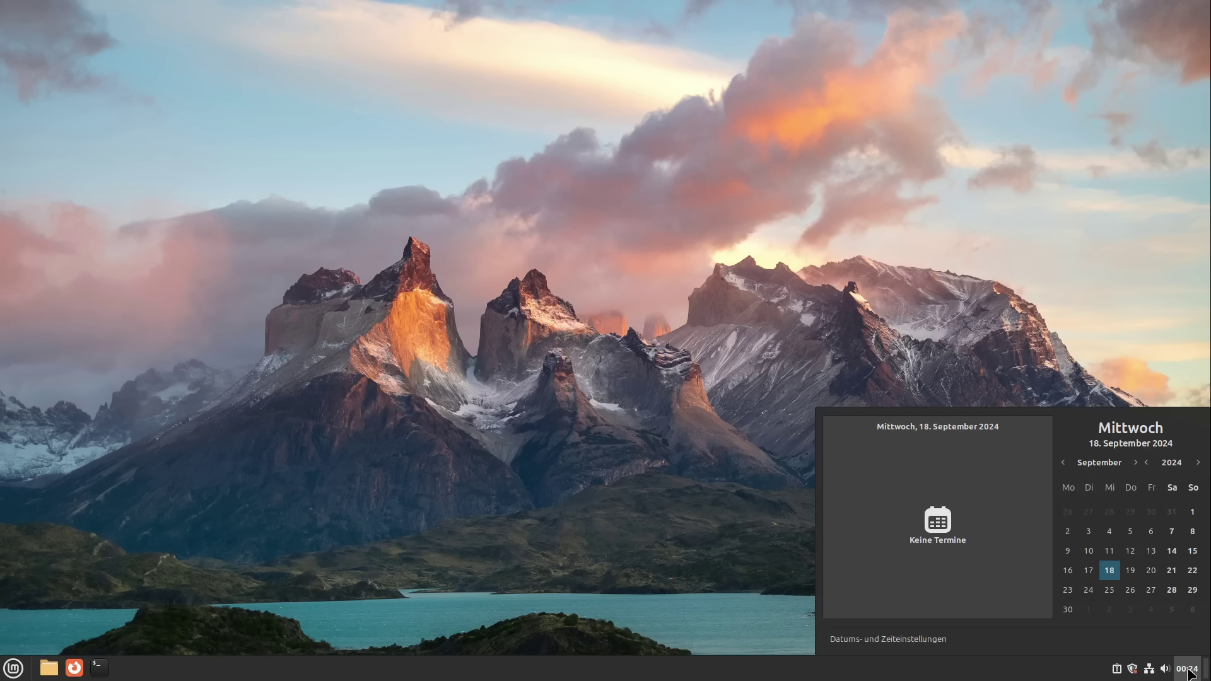
pyautogui.click(897, 640)
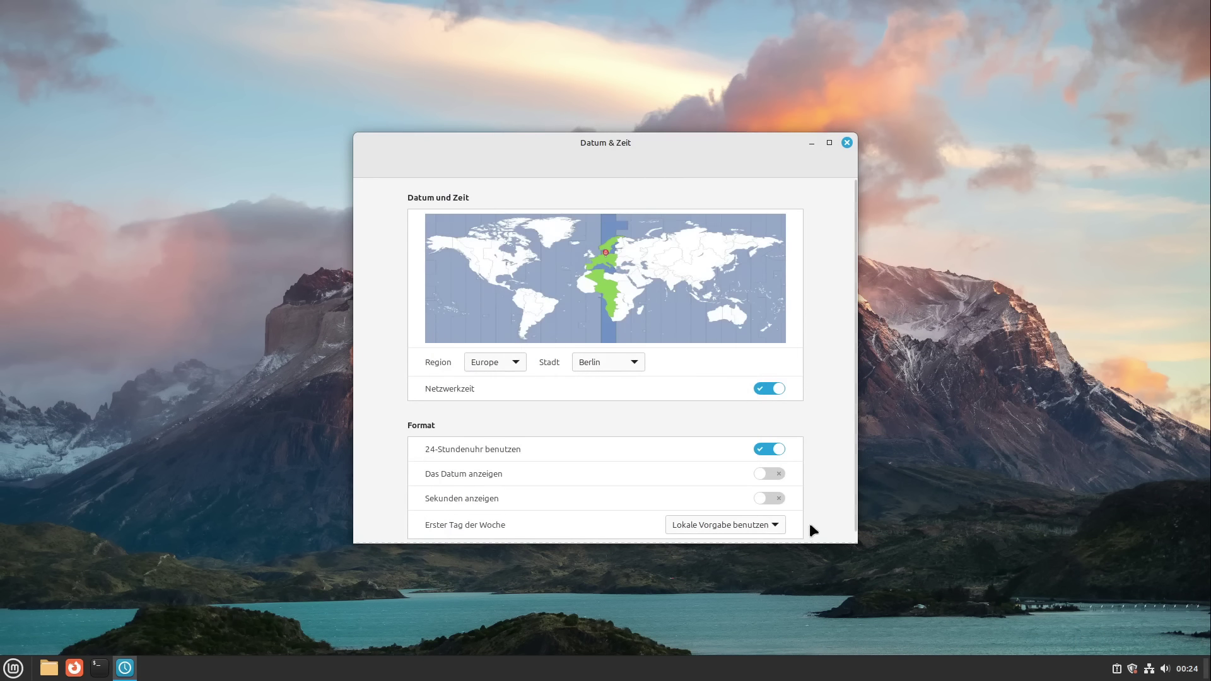
pyautogui.scroll(-1, 467, 465)
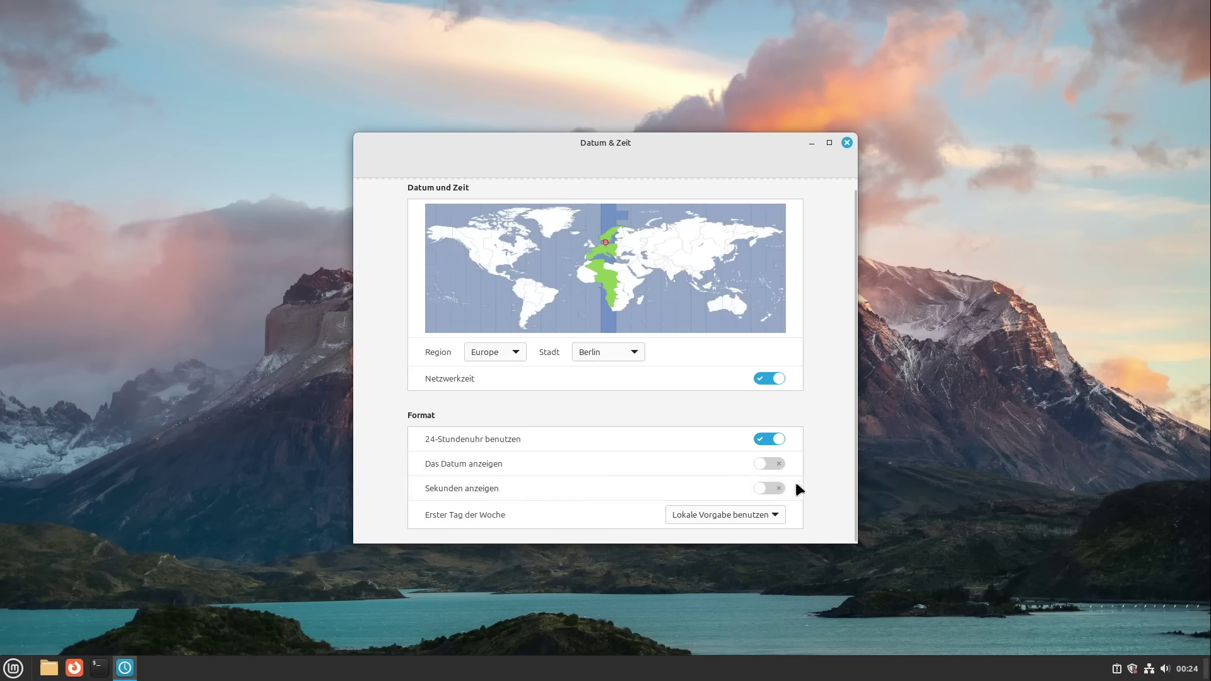
pyautogui.click(771, 465)
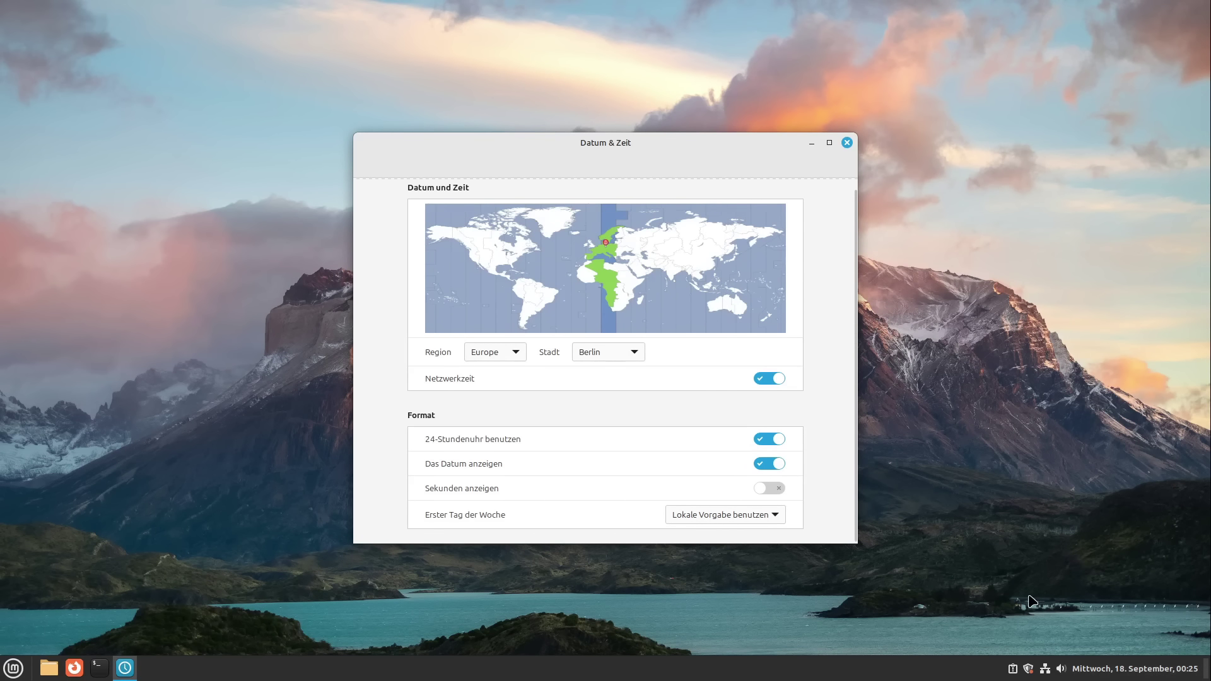
pyautogui.click(769, 488)
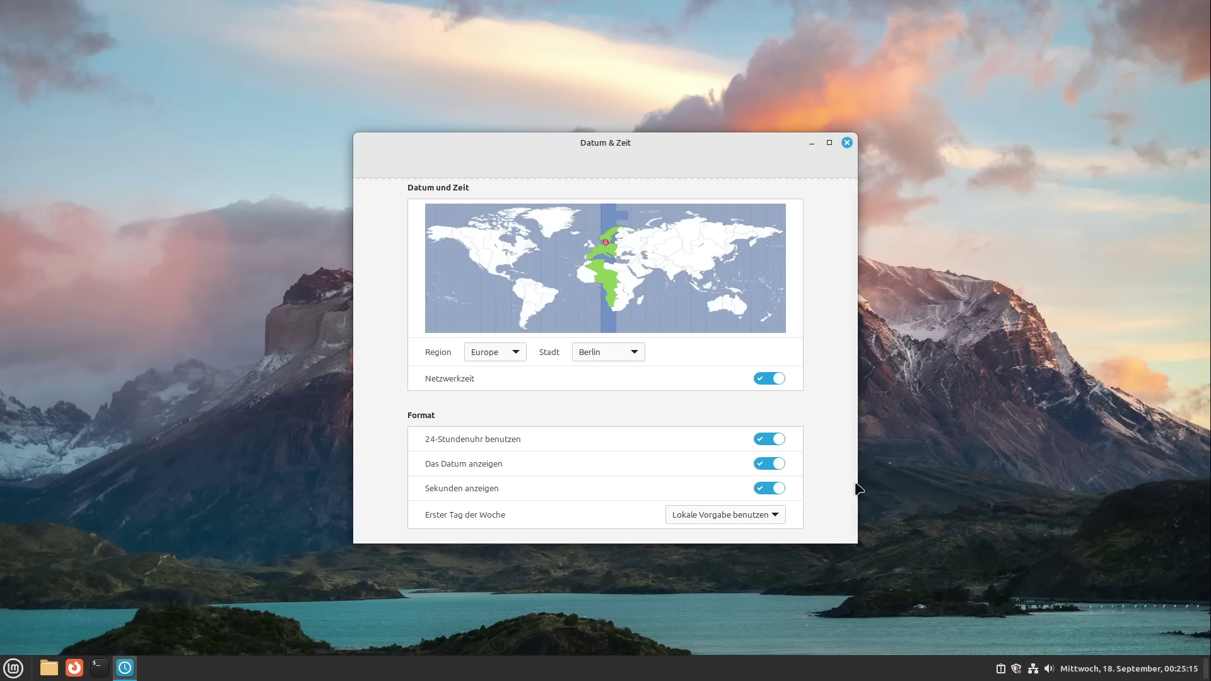
# Close the Datum & Zeit window
pyautogui.moveTo(856, 542); pyautogui.dragTo(875, 616)
pyautogui.hotkey('alt', 'F4')
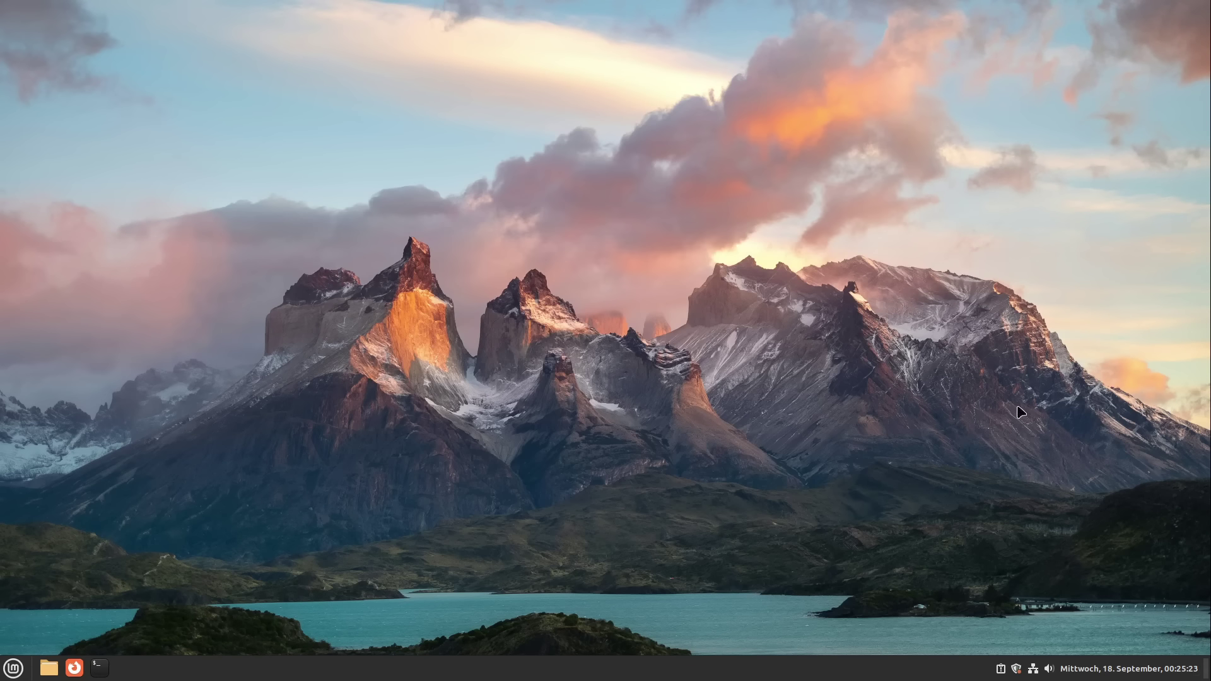
# Switch Ein eigenes Datumsformat verwenden on and back off in the calendar applet's settings, and close the Kalender window
pyautogui.rightClick(1128, 669)
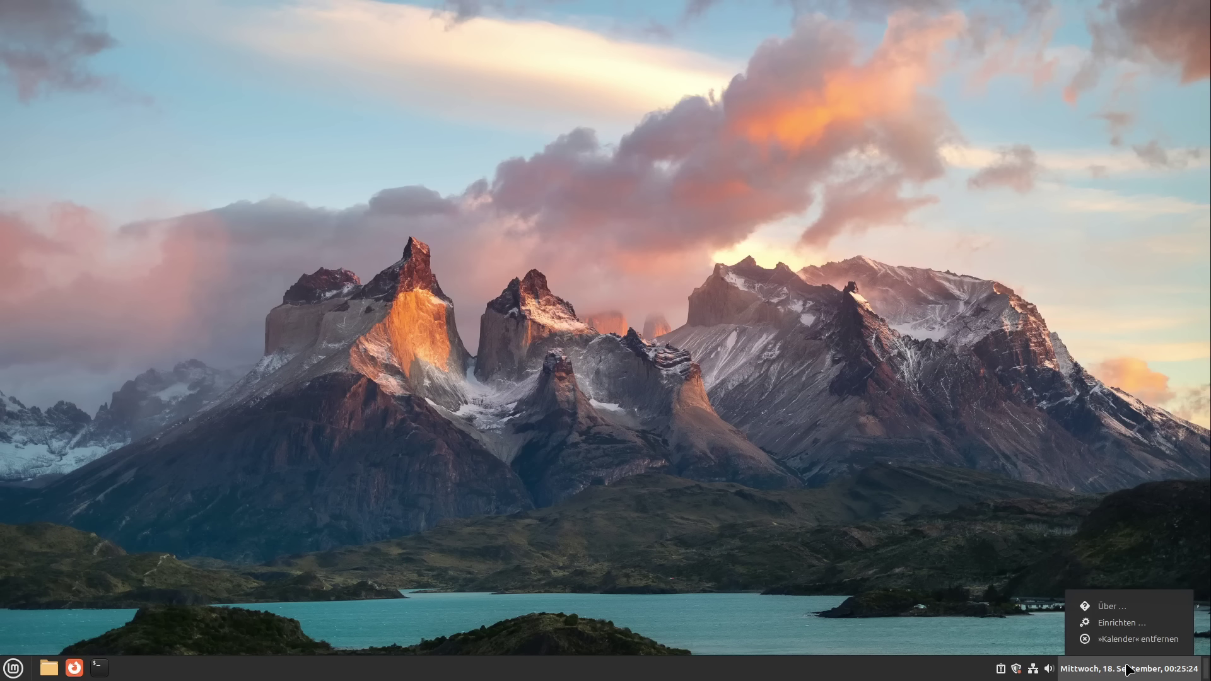
pyautogui.click(1093, 624)
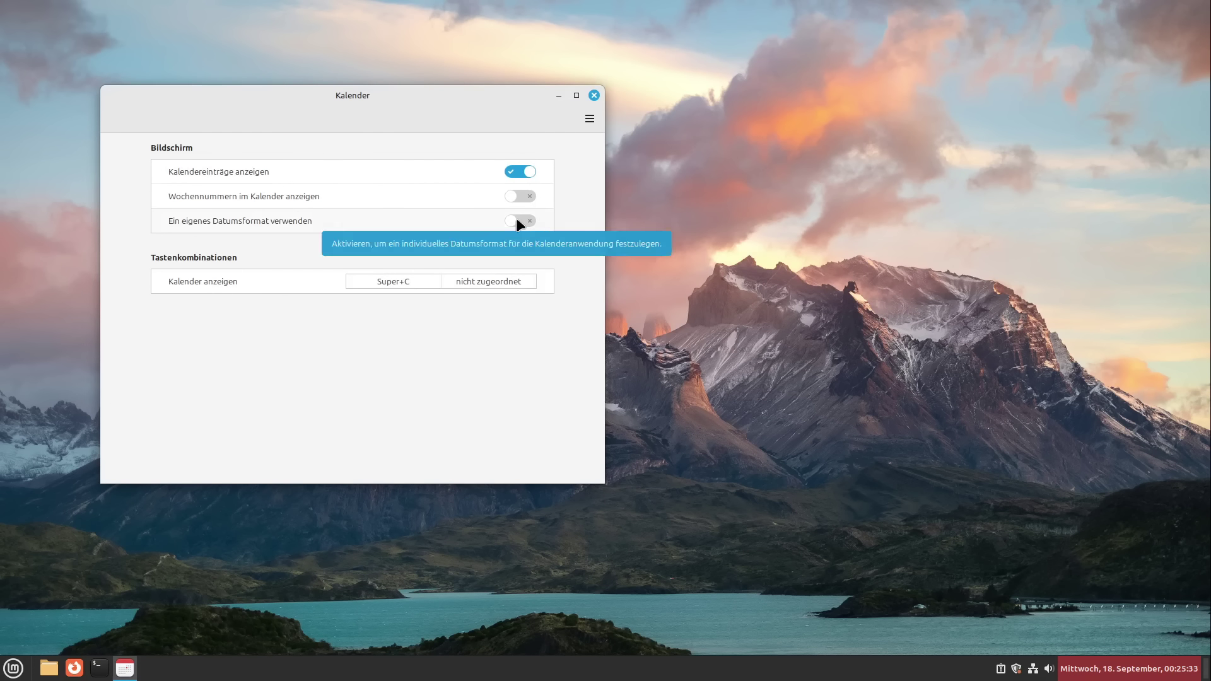
pyautogui.click(516, 220)
pyautogui.click(520, 221)
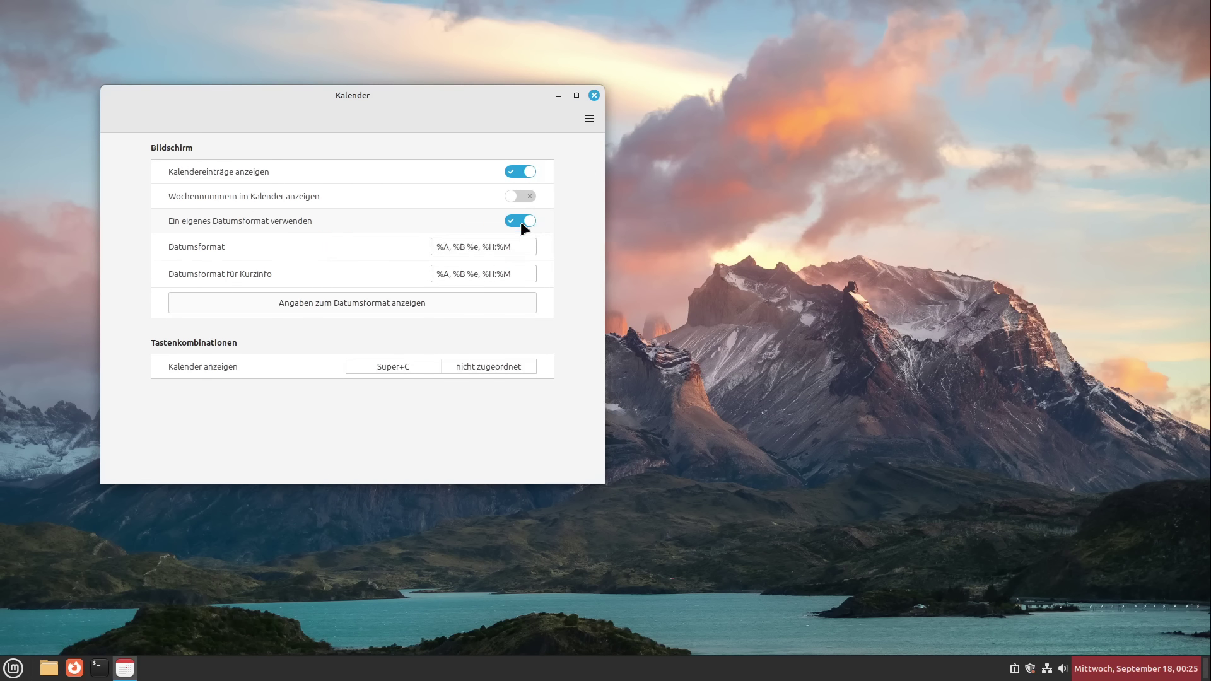
pyautogui.click(593, 95)
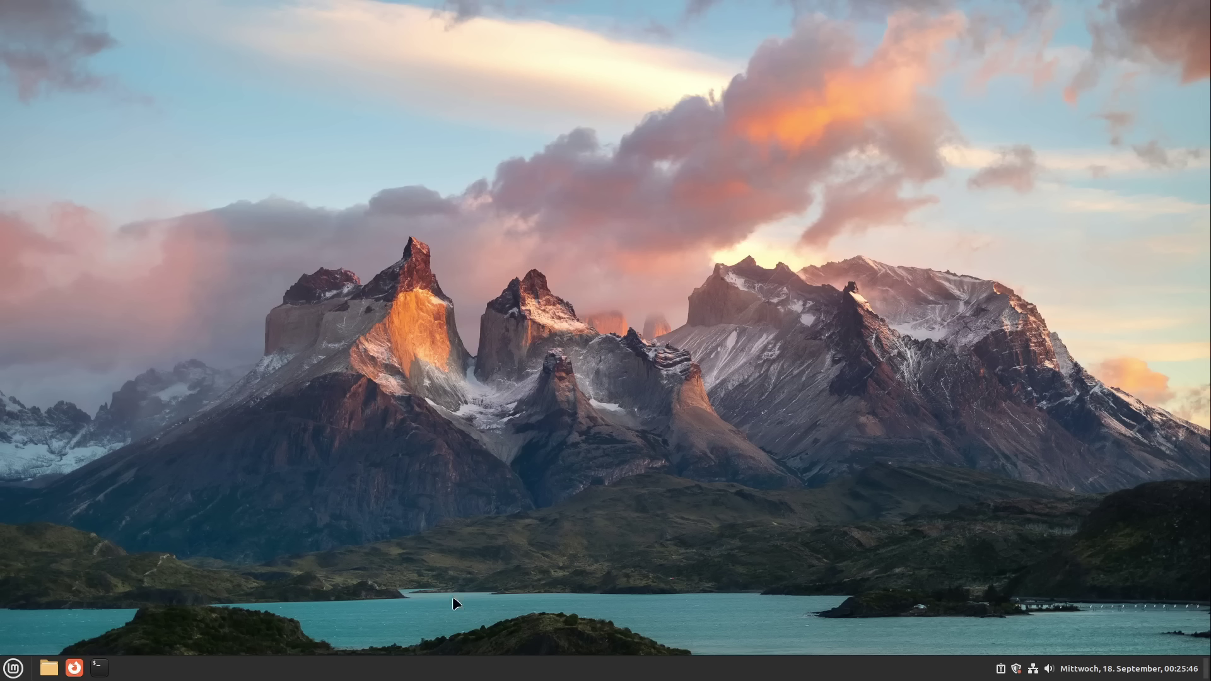
# Open the panel's Applets settings, look through the installed applets and download the Wetter applet
pyautogui.rightClick(469, 671)
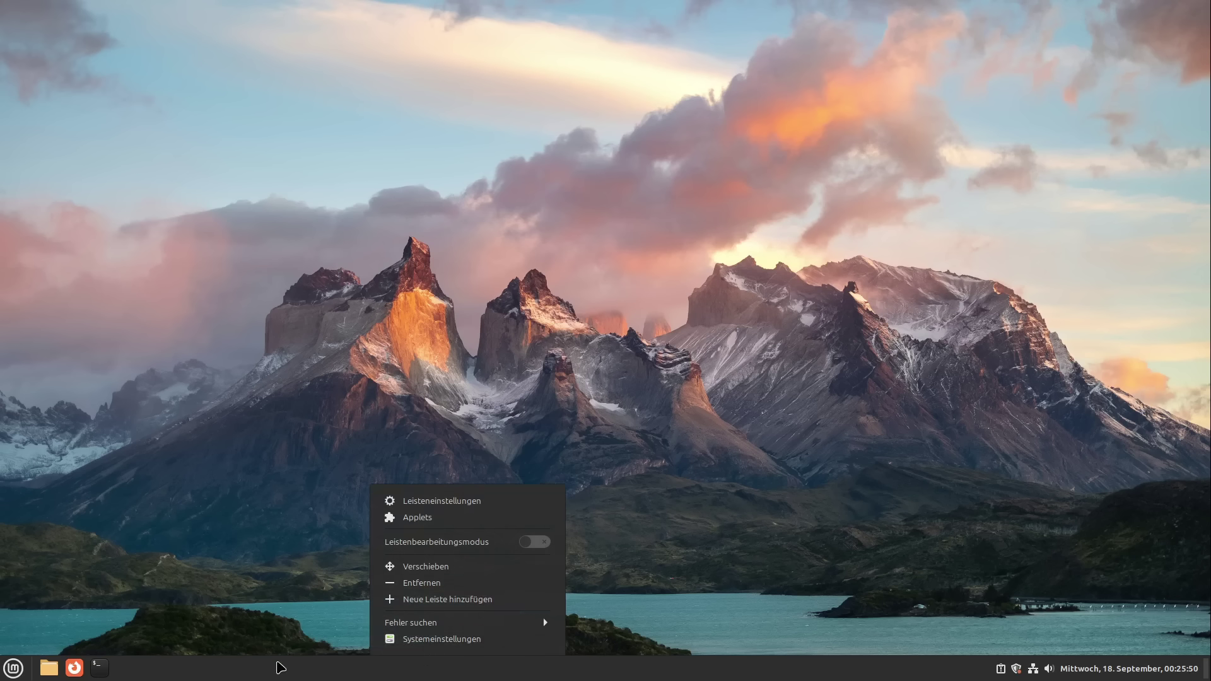
pyautogui.click(406, 520)
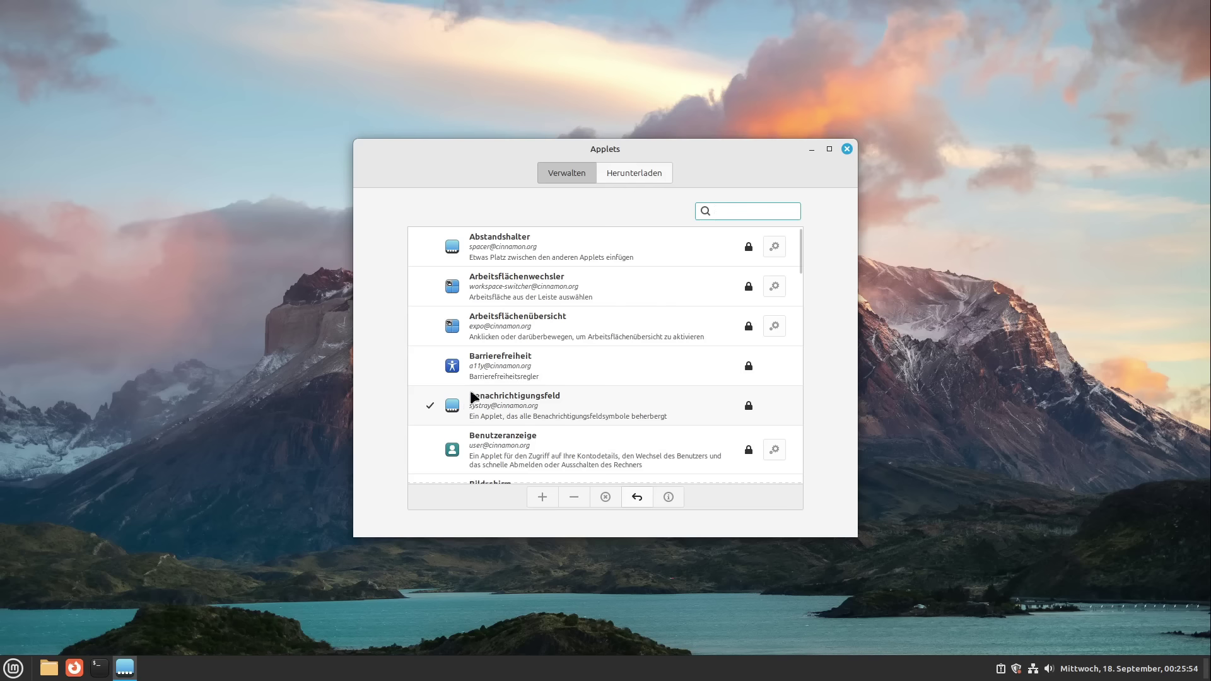
pyautogui.scroll(-4, 584, 370)
pyautogui.scroll(1, 584, 370)
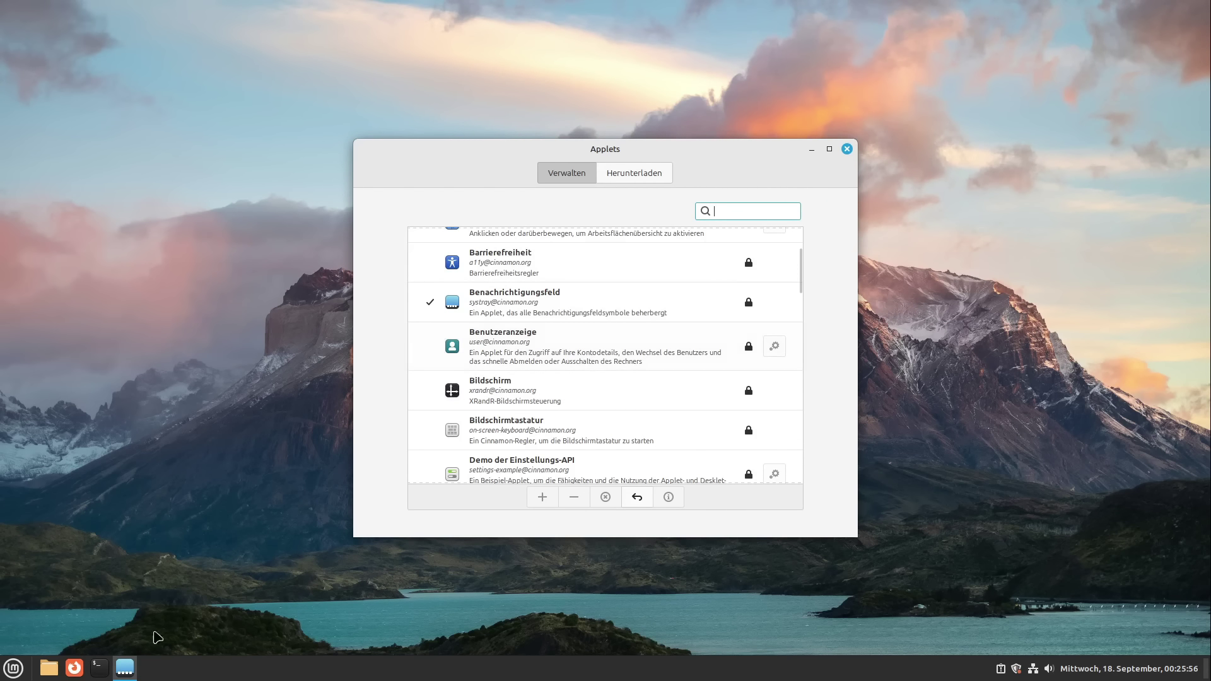
pyautogui.scroll(-6, 555, 316)
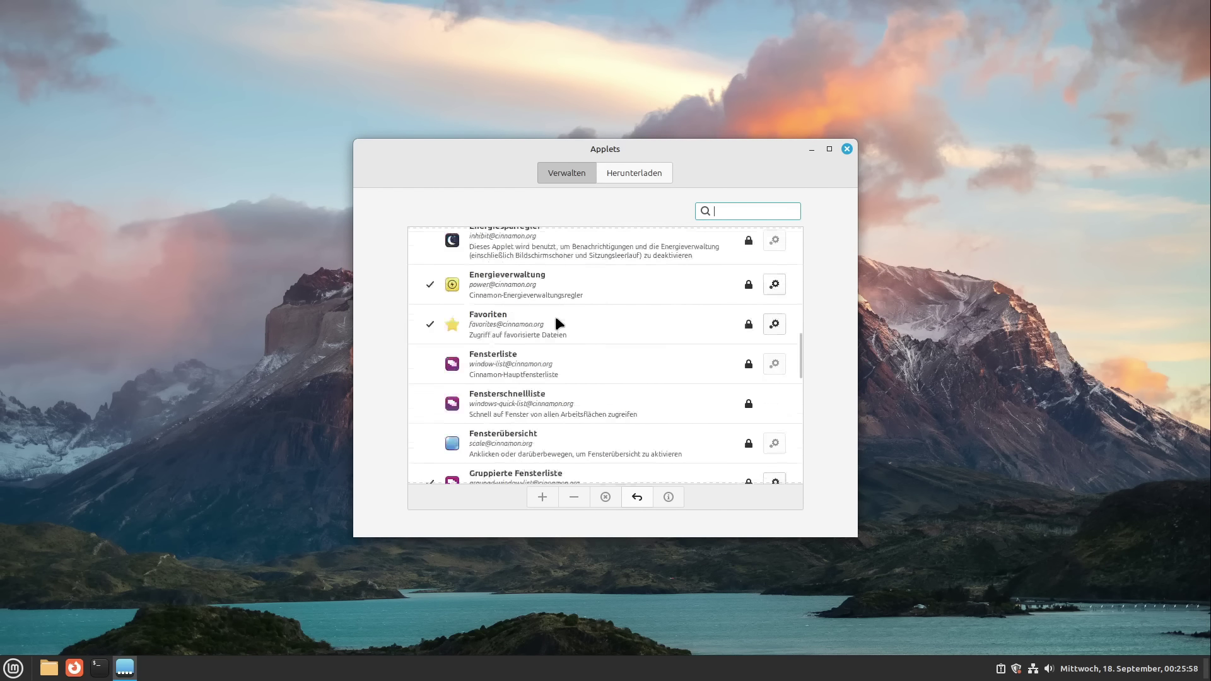
pyautogui.scroll(-10, 555, 316)
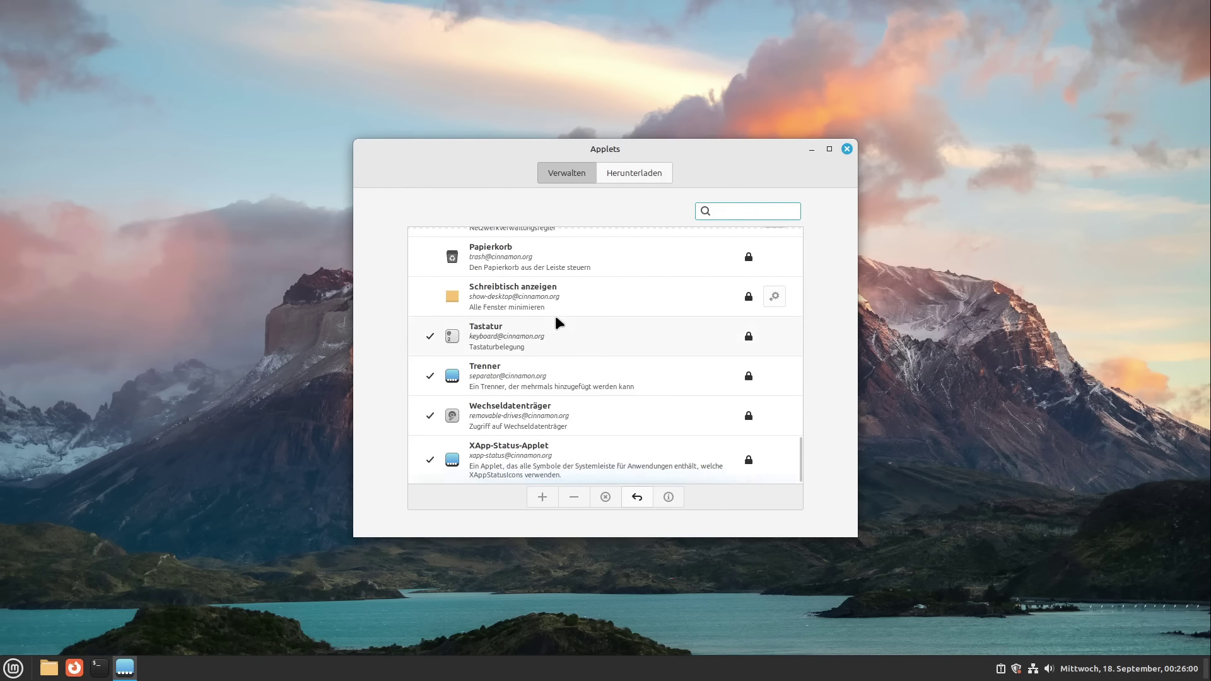
pyautogui.click(660, 170)
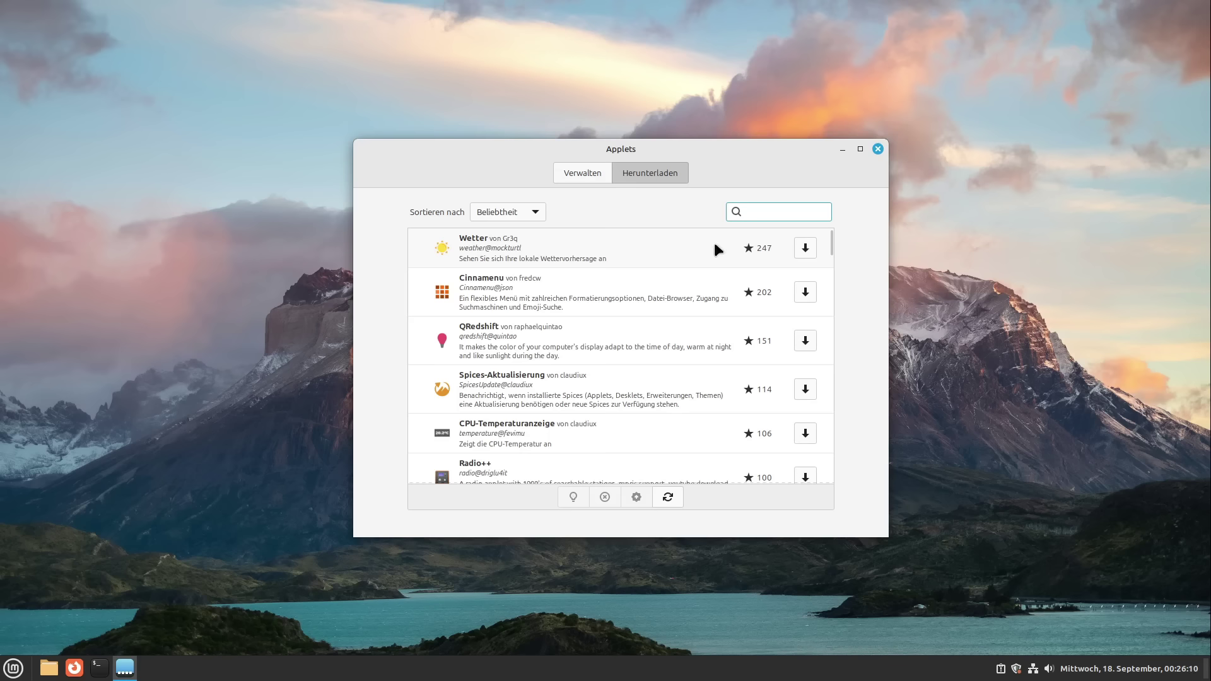
pyautogui.click(806, 248)
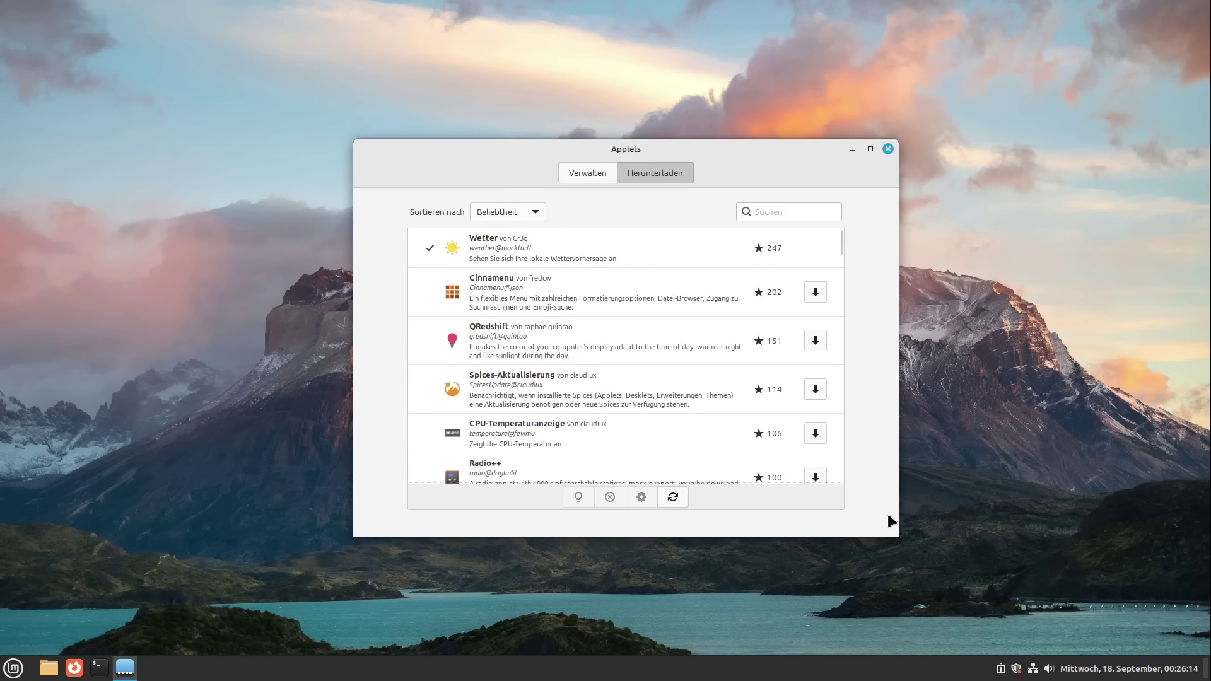
# Add the downloaded Wetter applet to the panel and close the Applets window
pyautogui.click(591, 172)
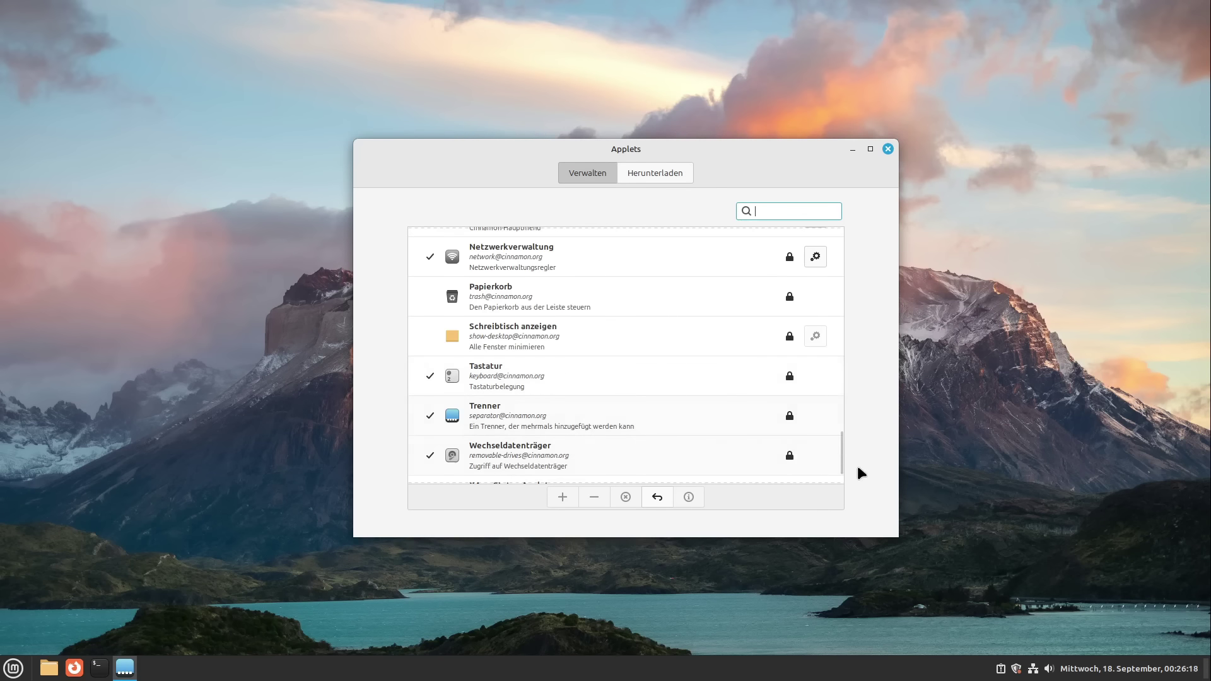
pyautogui.moveTo(841, 460); pyautogui.dragTo(825, 223)
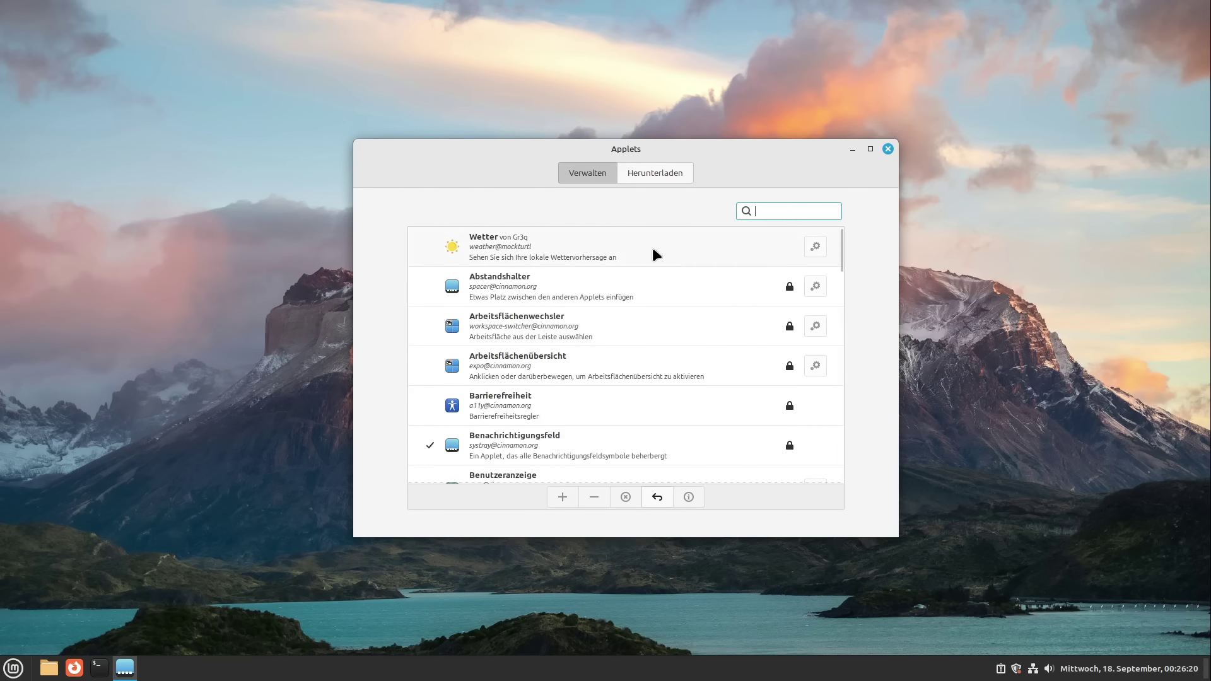
pyautogui.click(652, 255)
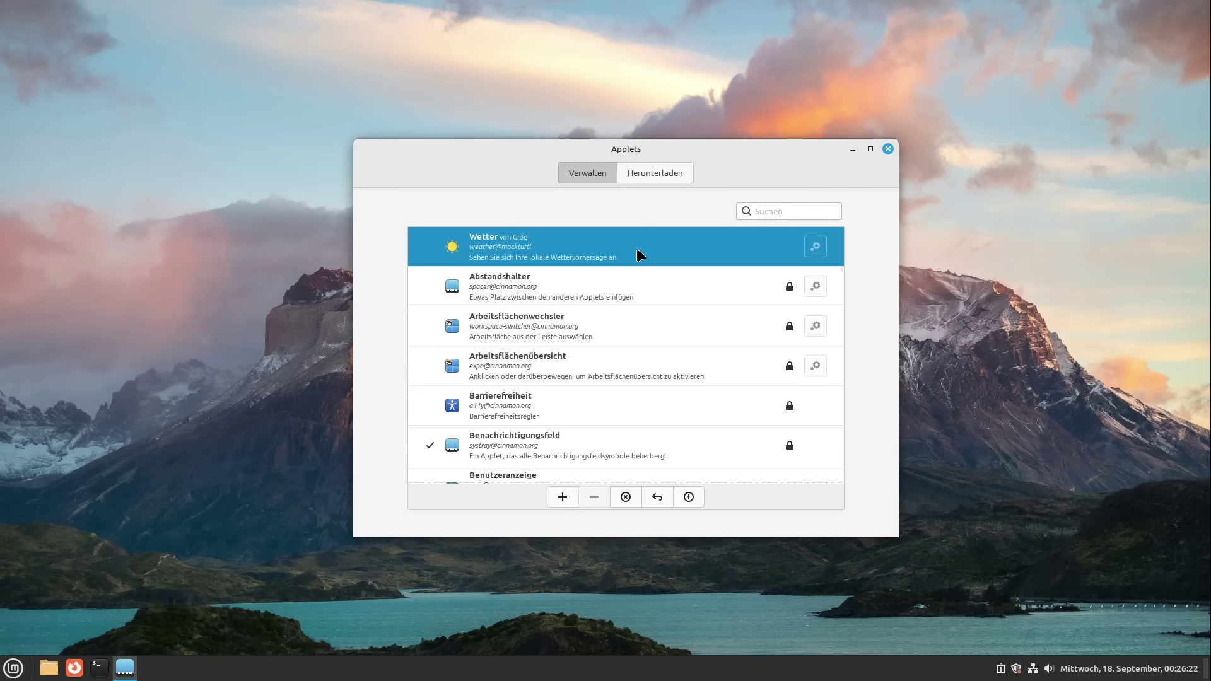
pyautogui.click(561, 498)
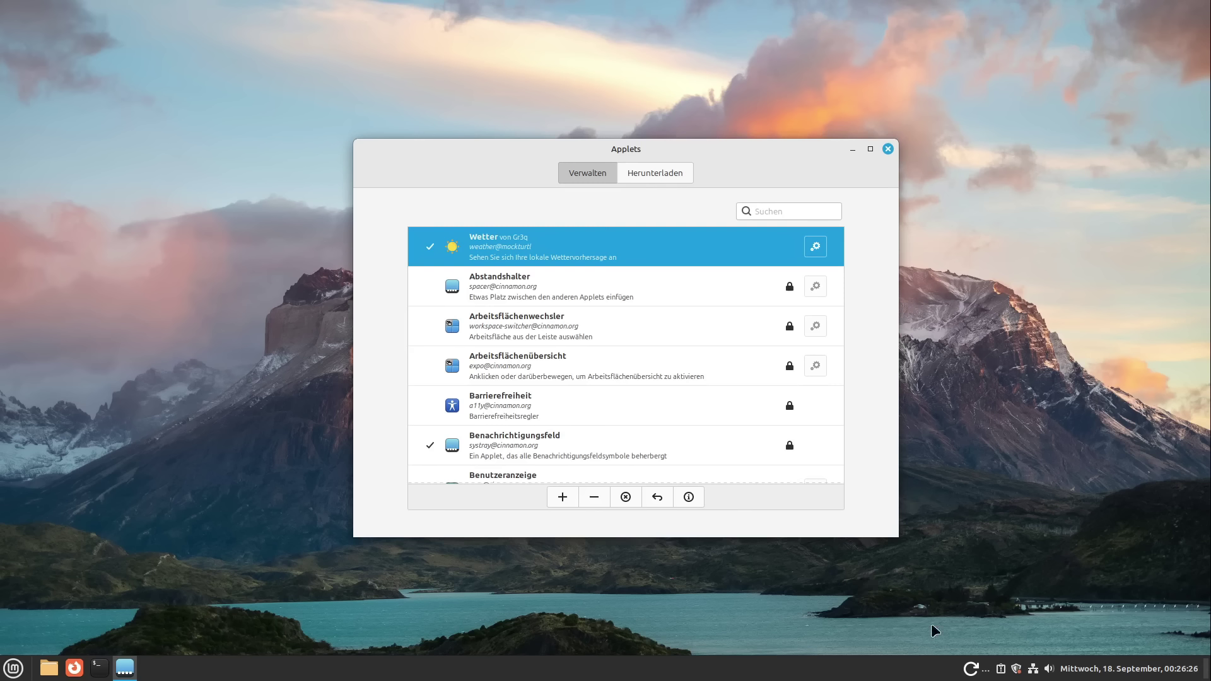
pyautogui.click(888, 150)
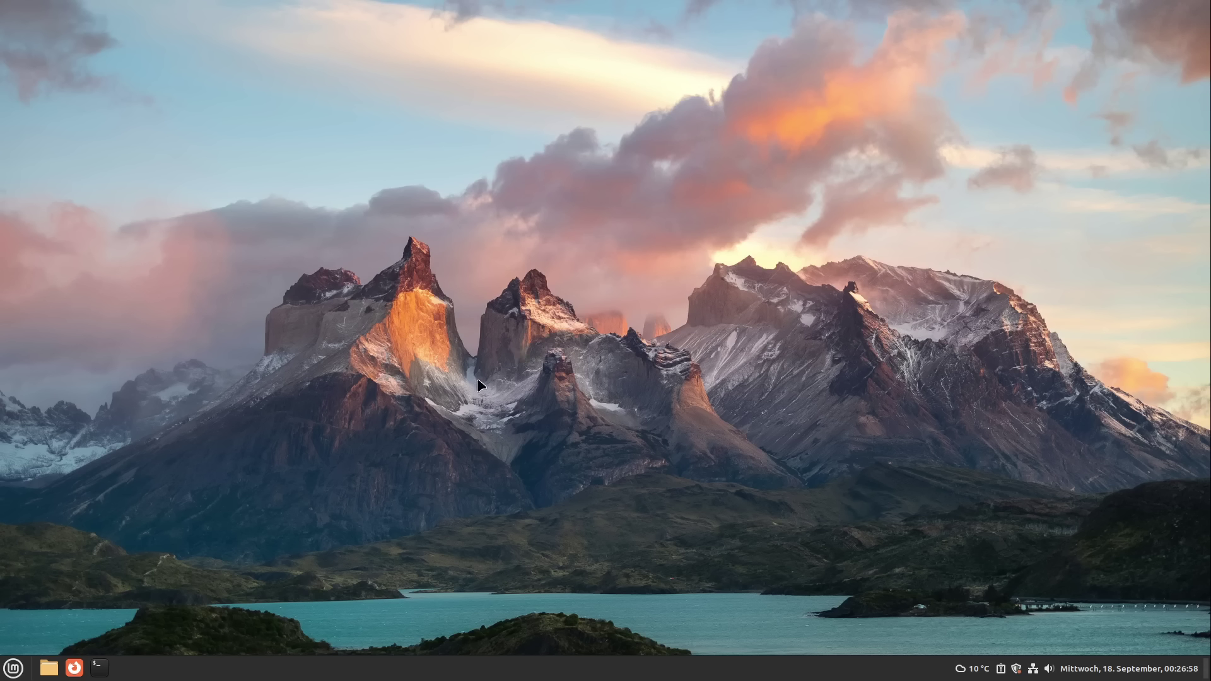
pyautogui.click(75, 668)
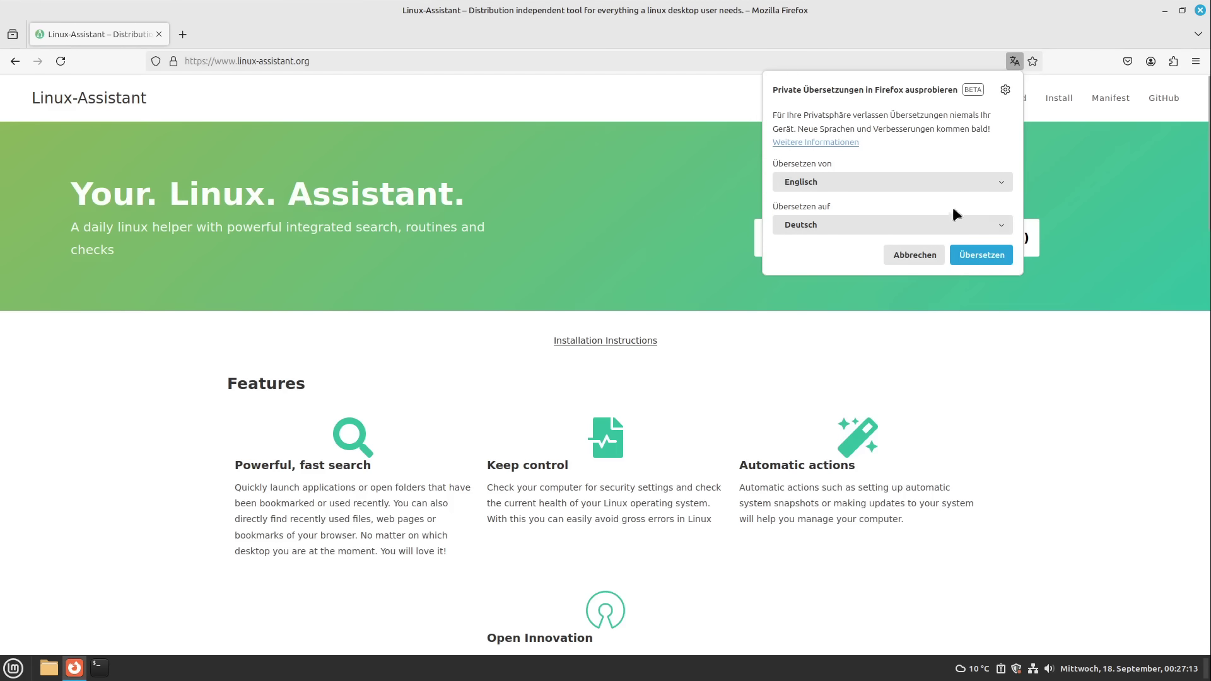
pyautogui.click(923, 258)
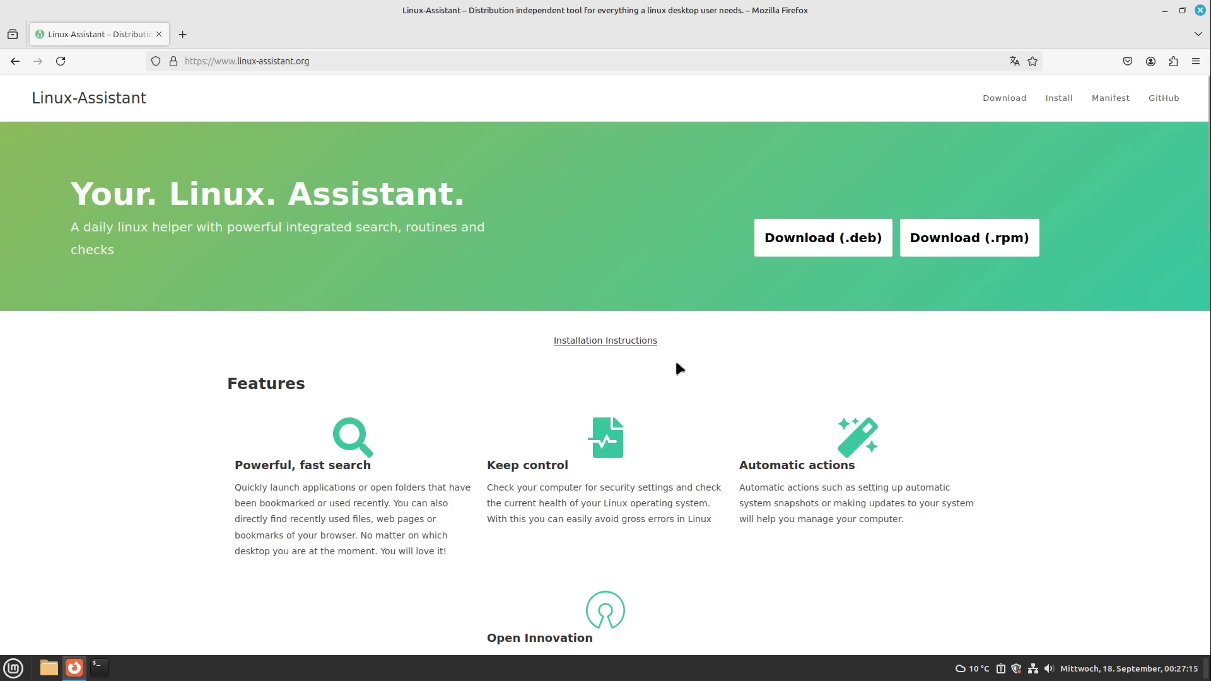
pyautogui.scroll(-10, 680, 362)
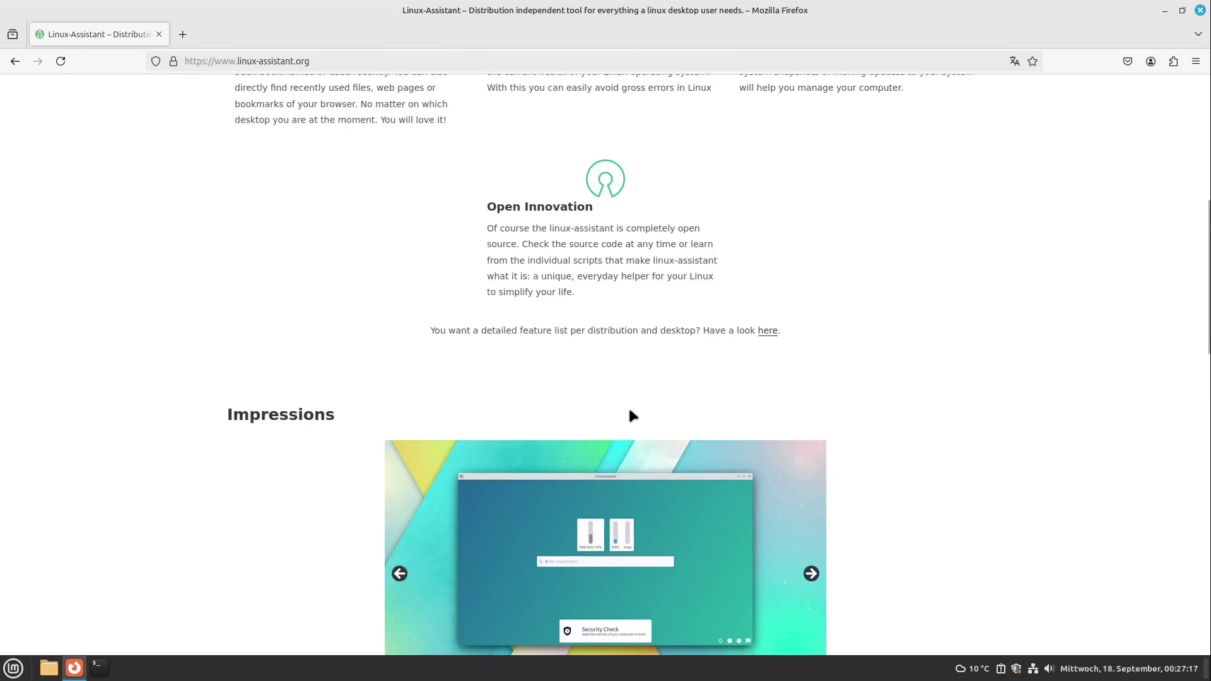
pyautogui.scroll(3, 907, 391)
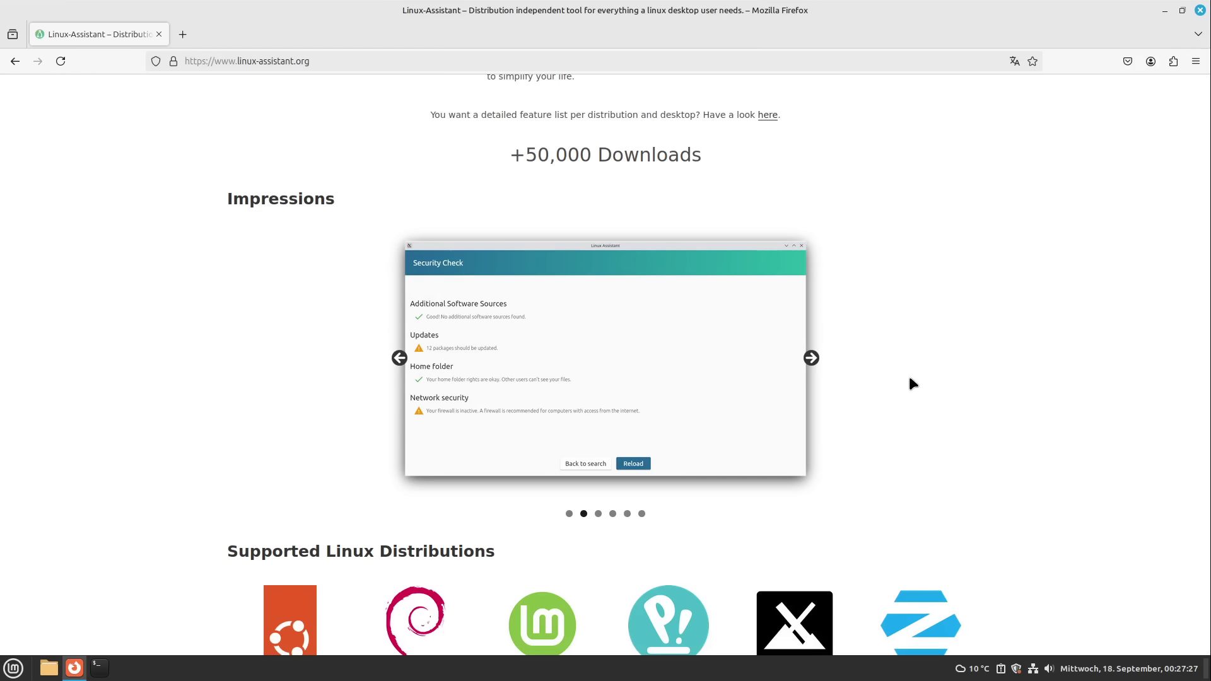
pyautogui.scroll(-4, 903, 377)
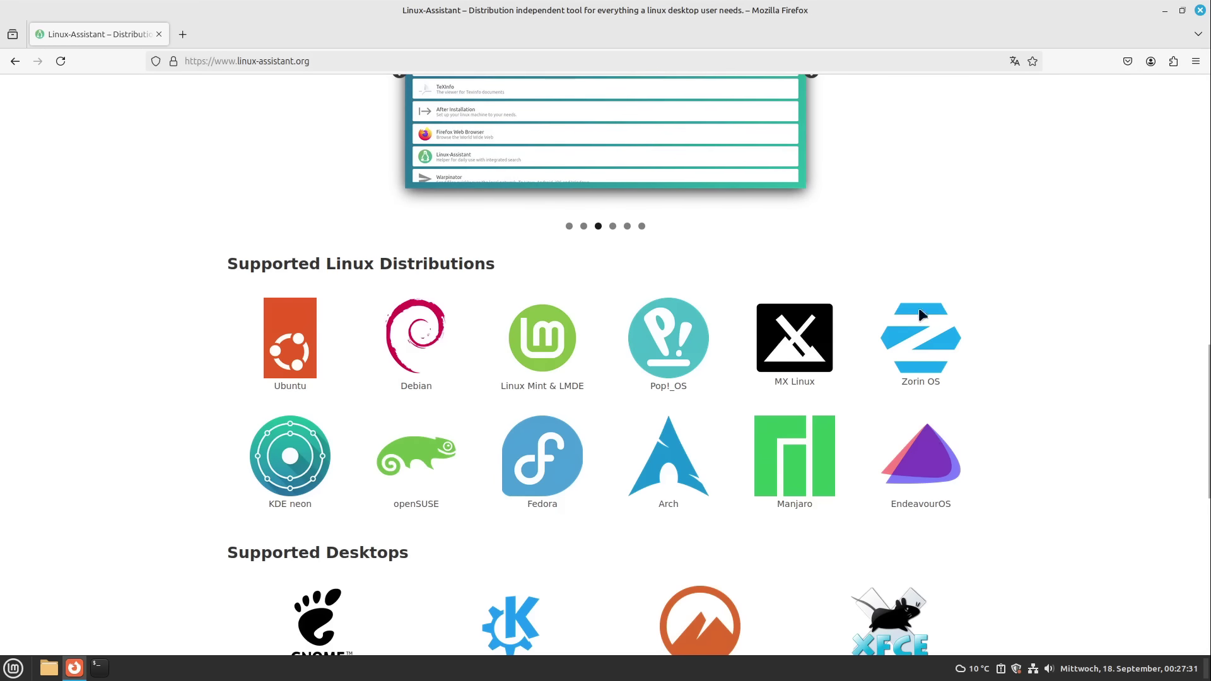
pyautogui.scroll(12, 268, 346)
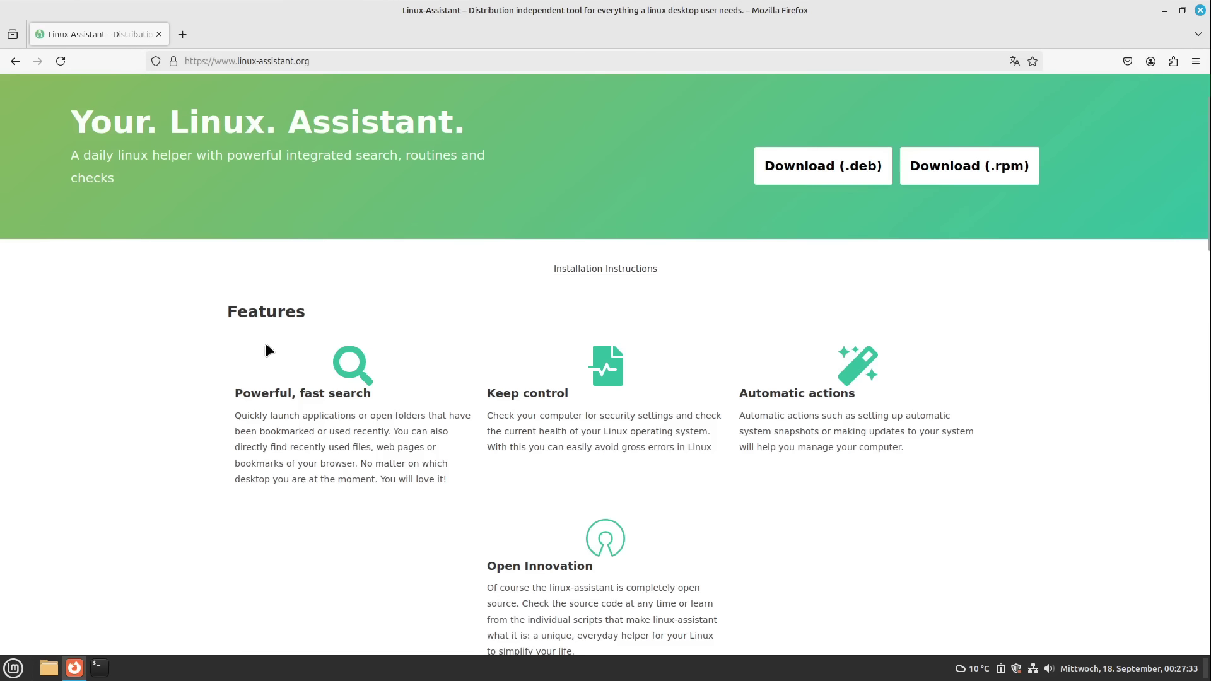
pyautogui.scroll(1, 318, 287)
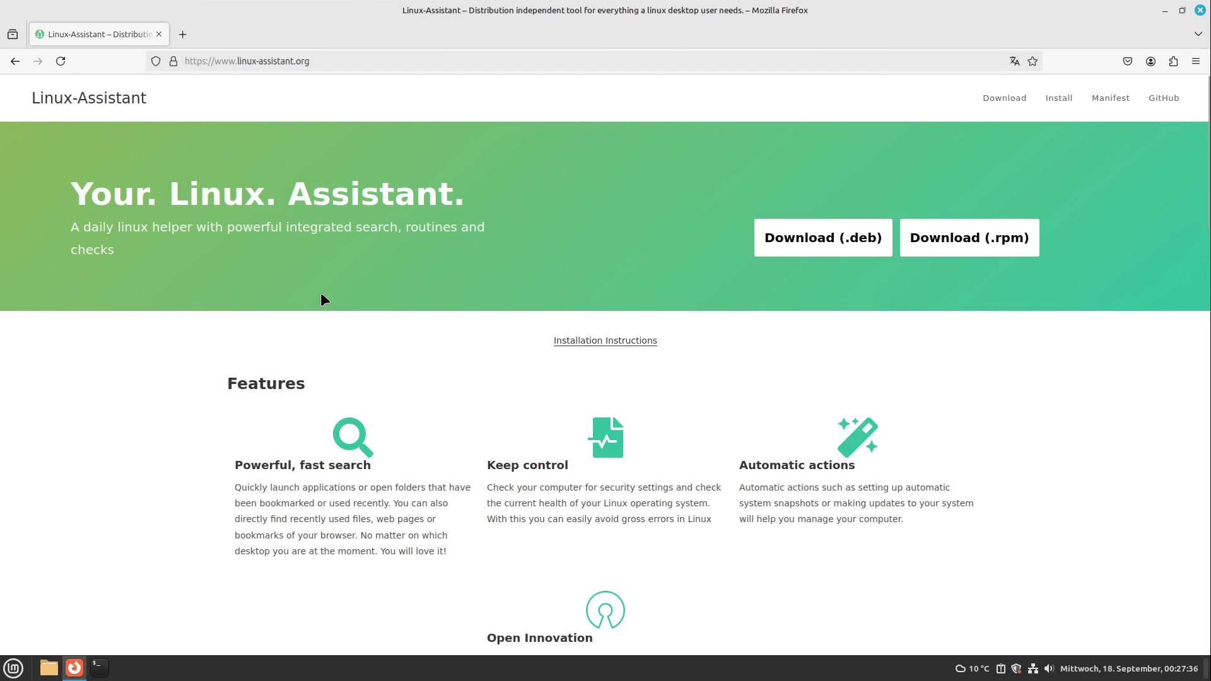
# Download linux-assistant.deb and install the package, authorising with the account password, and close the installer and browser
pyautogui.click(805, 245)
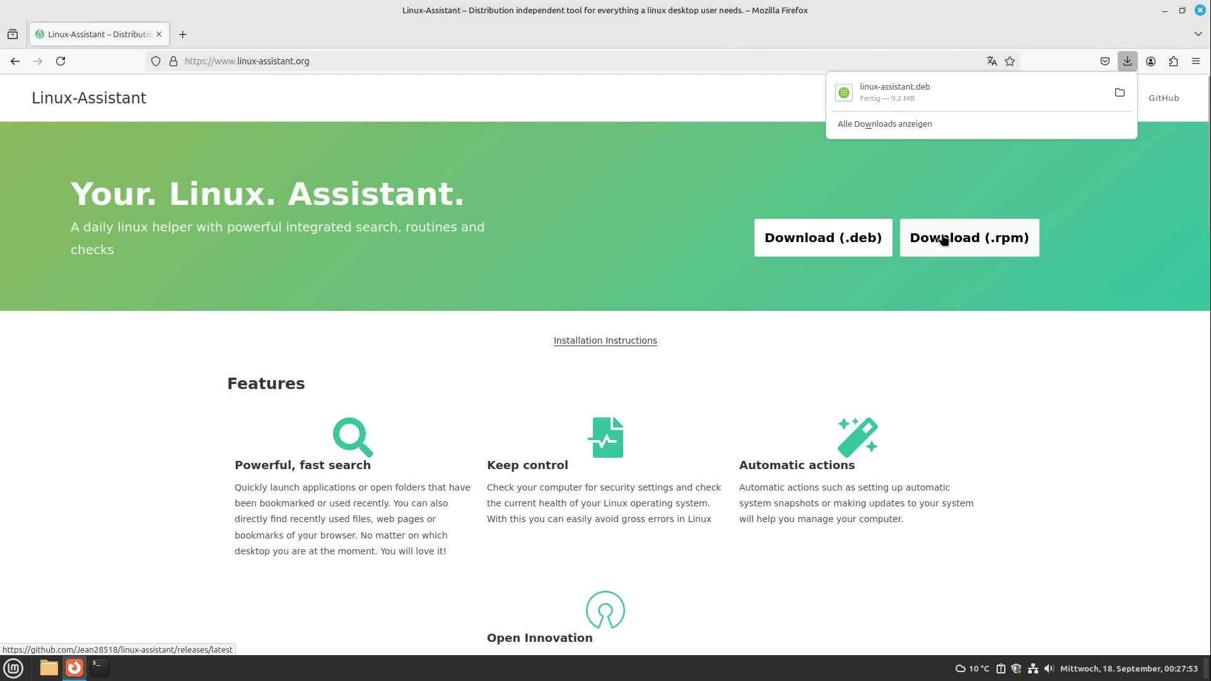
pyautogui.click(880, 90)
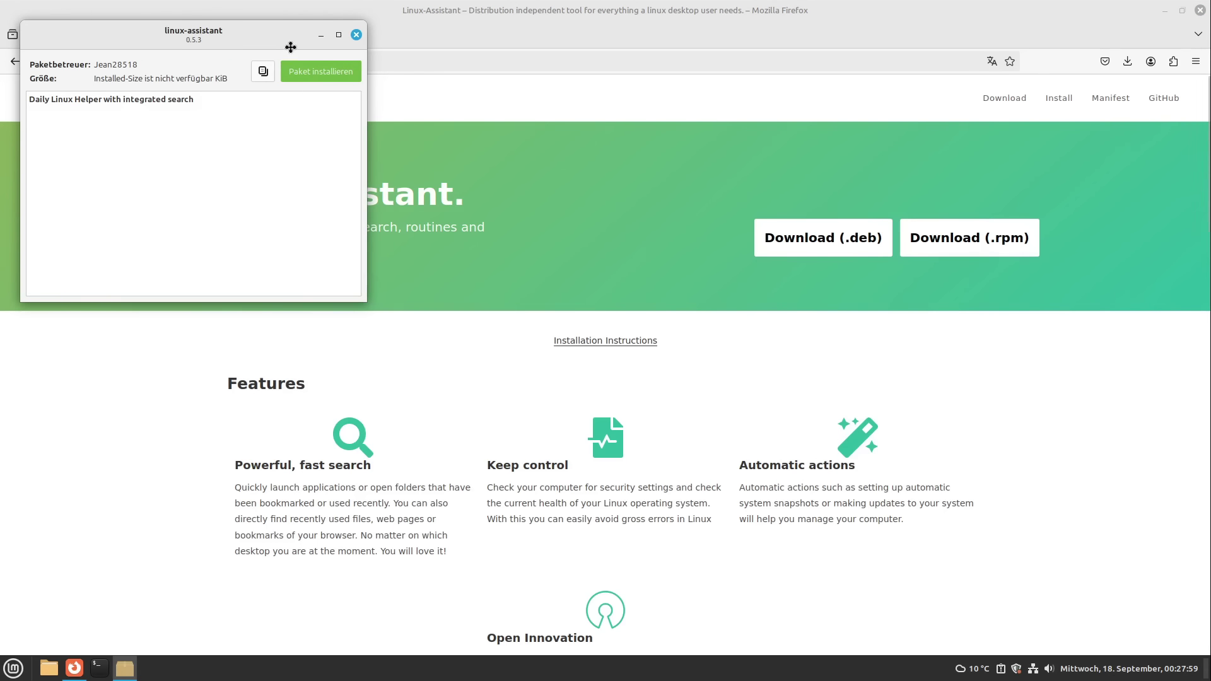
pyautogui.moveTo(285, 42); pyautogui.dragTo(539, 186)
pyautogui.click(548, 215)
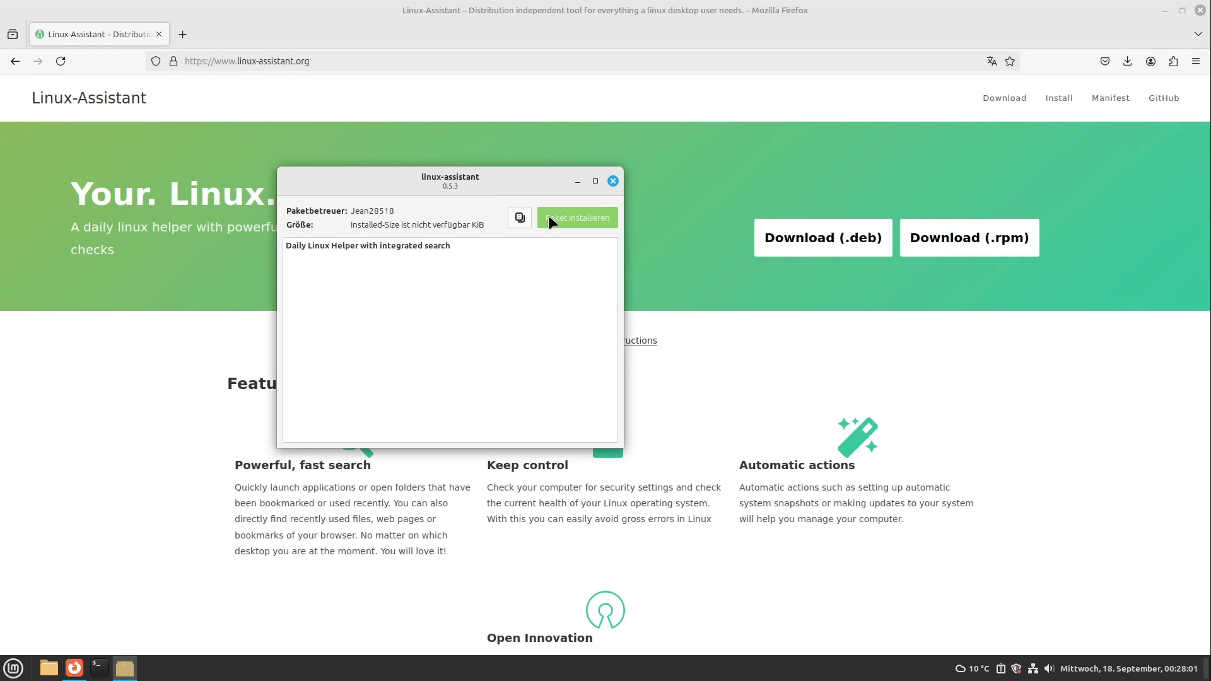
pyautogui.write('*****')
pyautogui.press('Return')
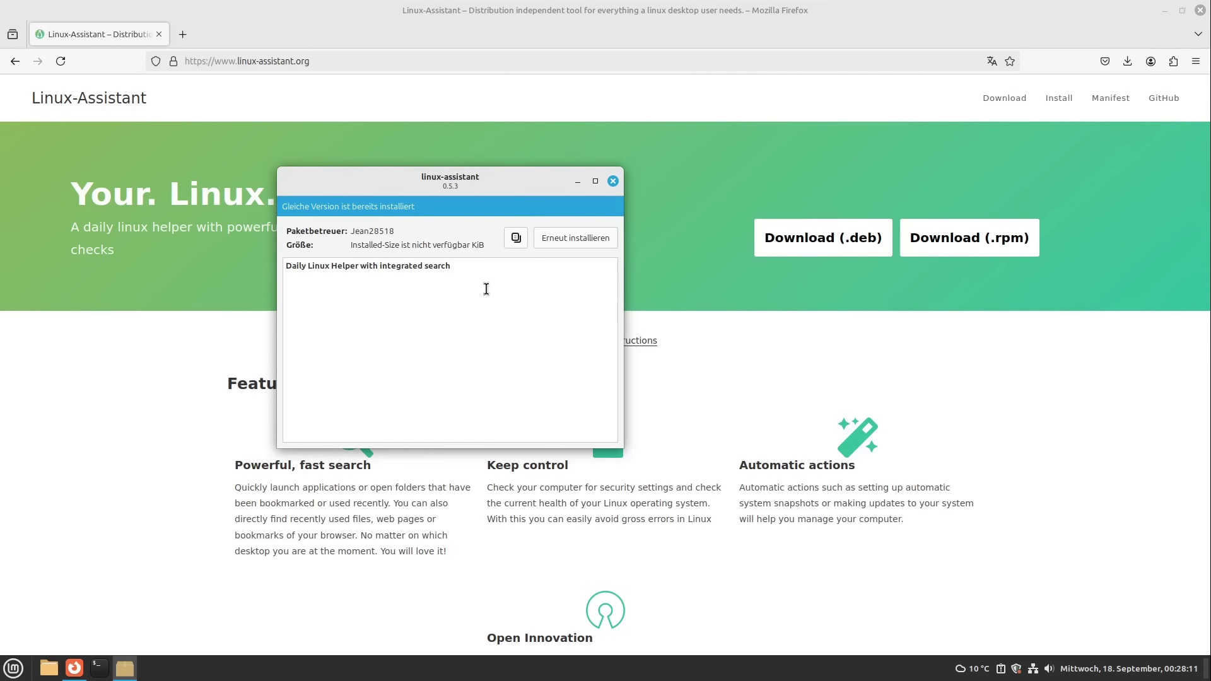
pyautogui.hotkey('alt', 'F4')
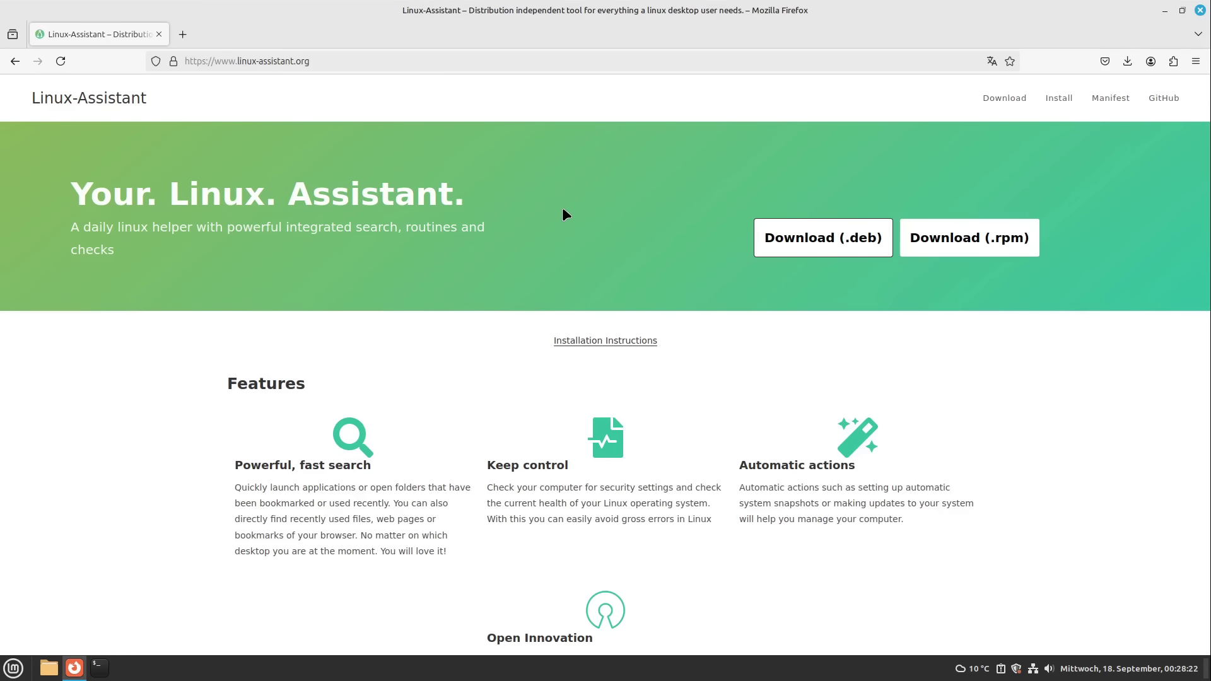
pyautogui.click(1200, 10)
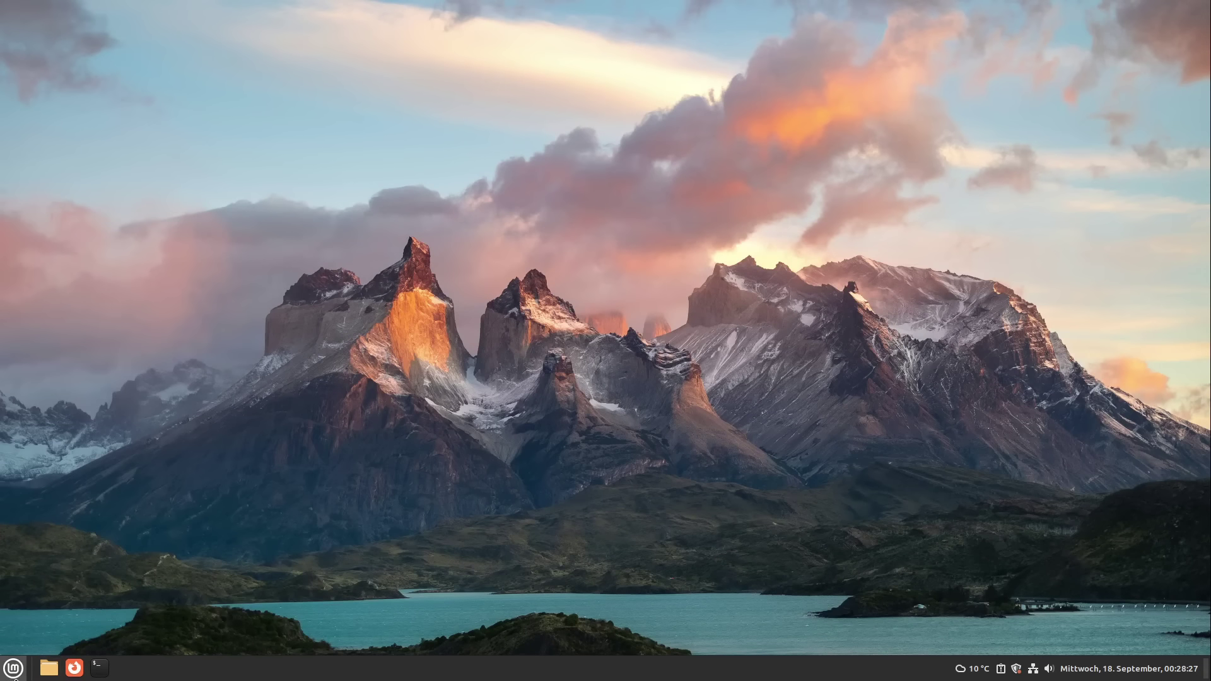
# Launch Linux Assistant, confirm the detected system and activate the Super+Q keyboard shortcut for opening it
pyautogui.click(13, 668)
pyautogui.click(262, 361)
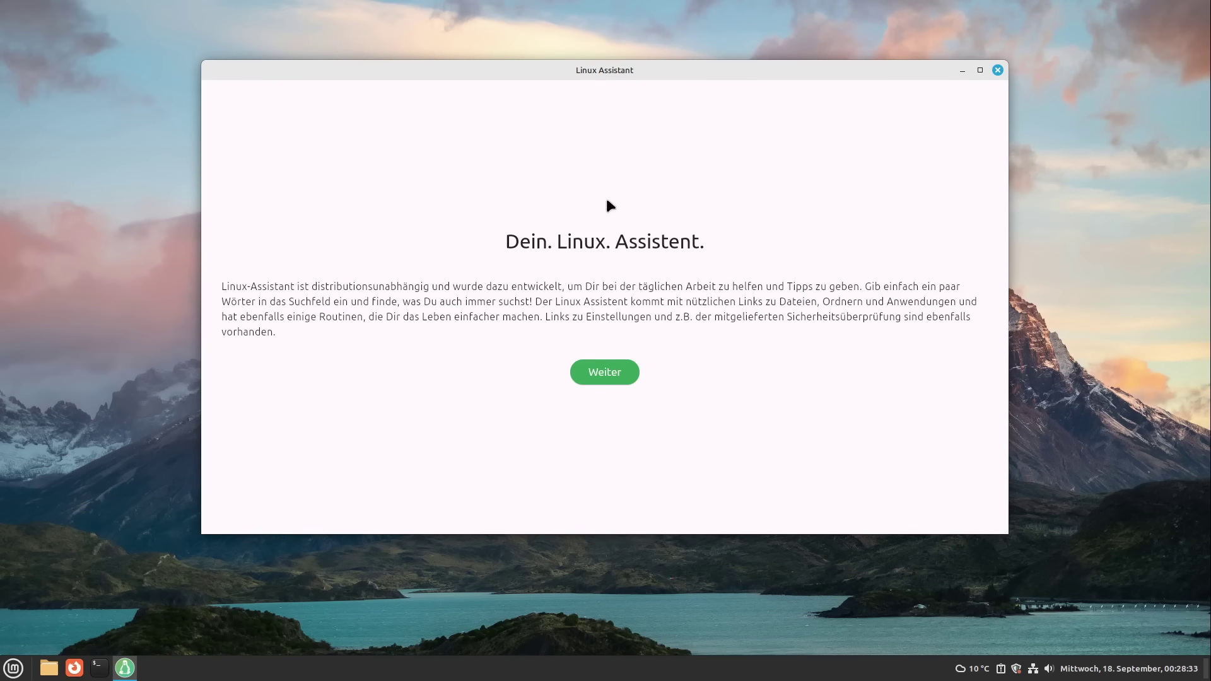
pyautogui.click(608, 373)
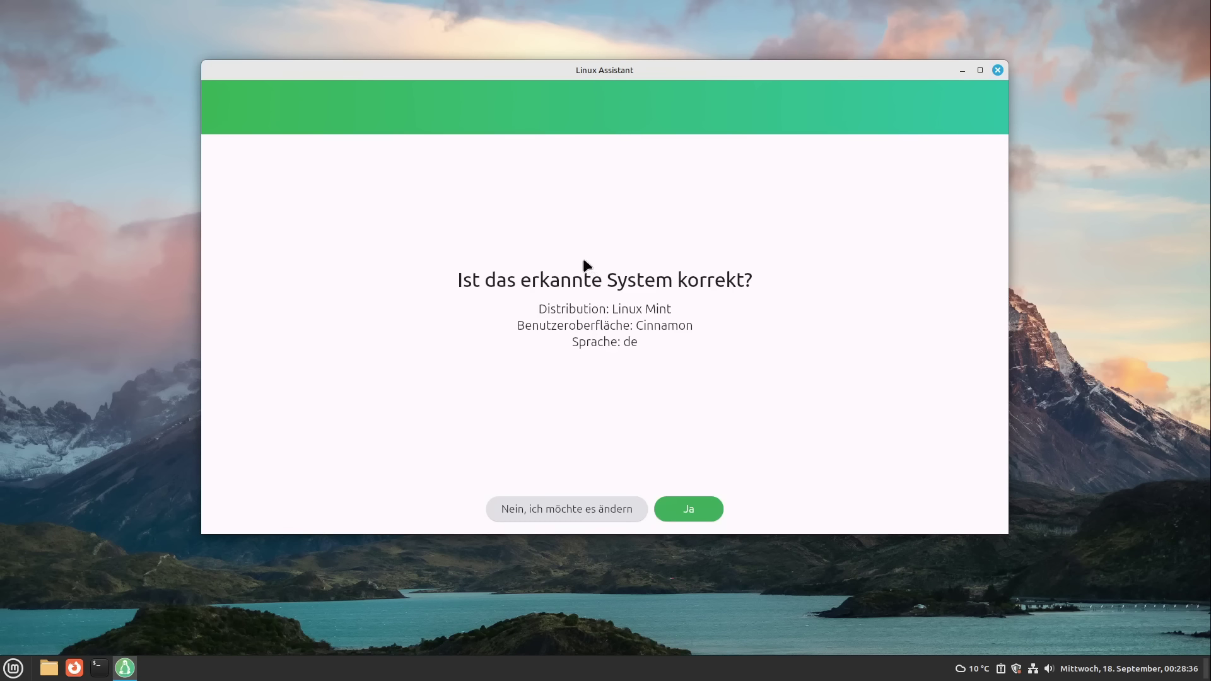
pyautogui.click(690, 511)
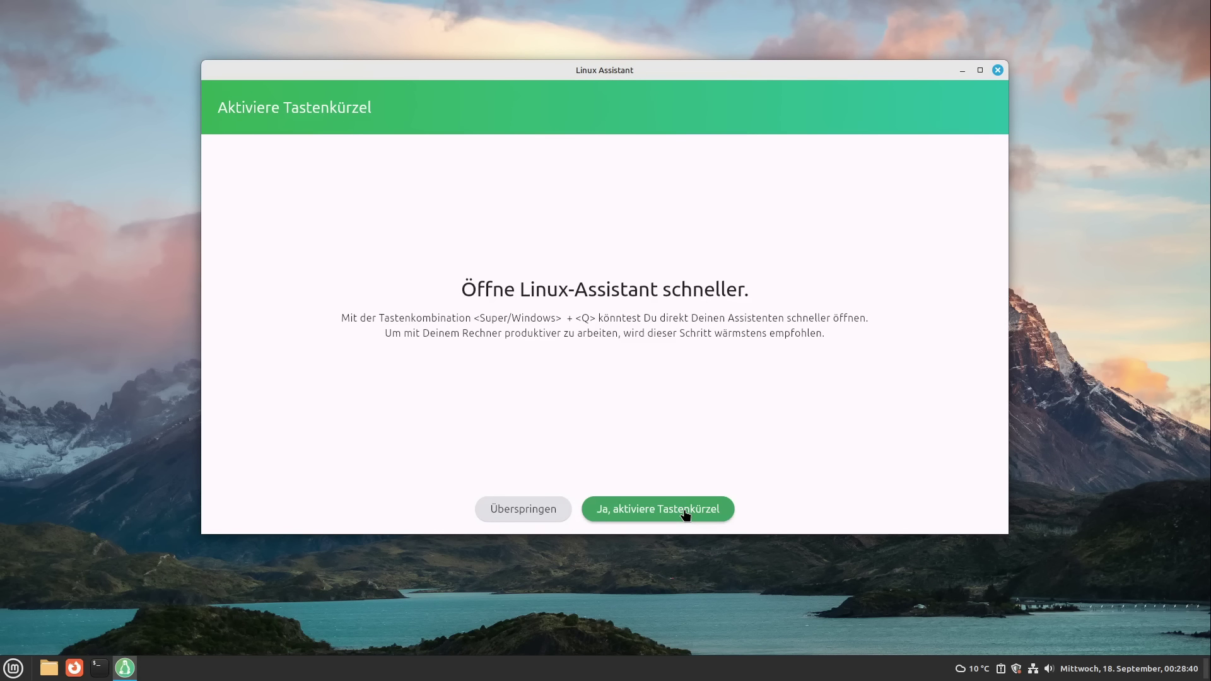
pyautogui.click(686, 515)
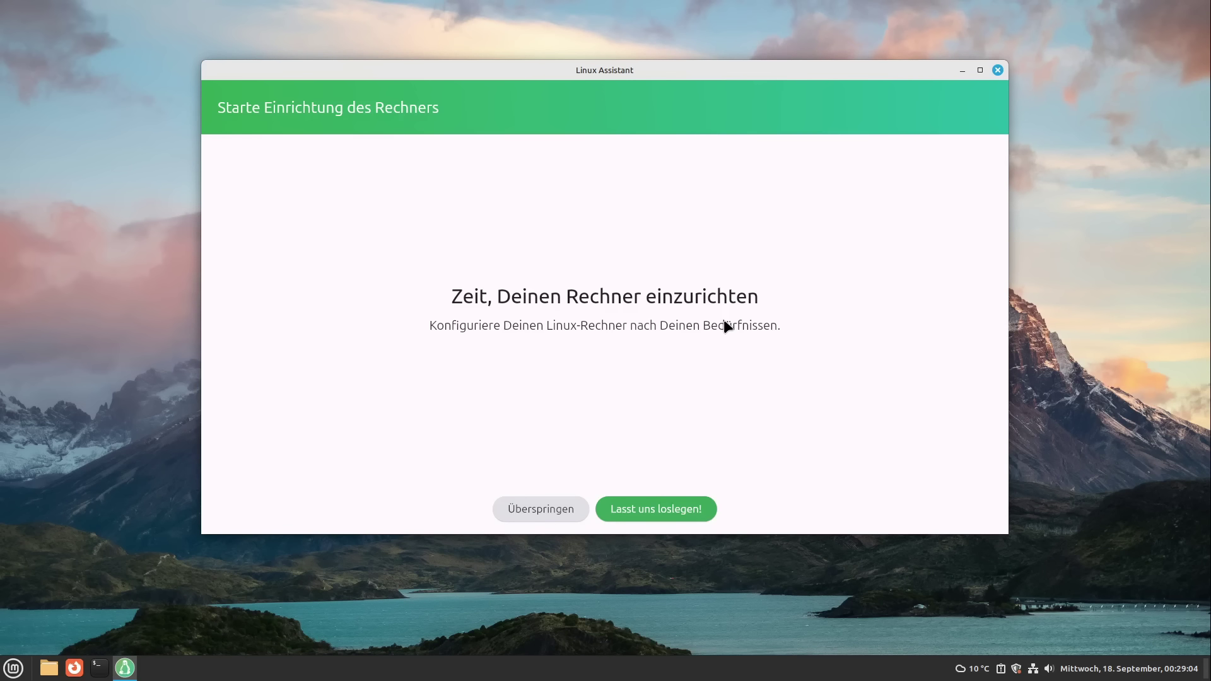
# Start the computer setup and continue with Firefox and Chromium as browsers and Libre Office as office software
pyautogui.click(654, 511)
pyautogui.click(607, 371)
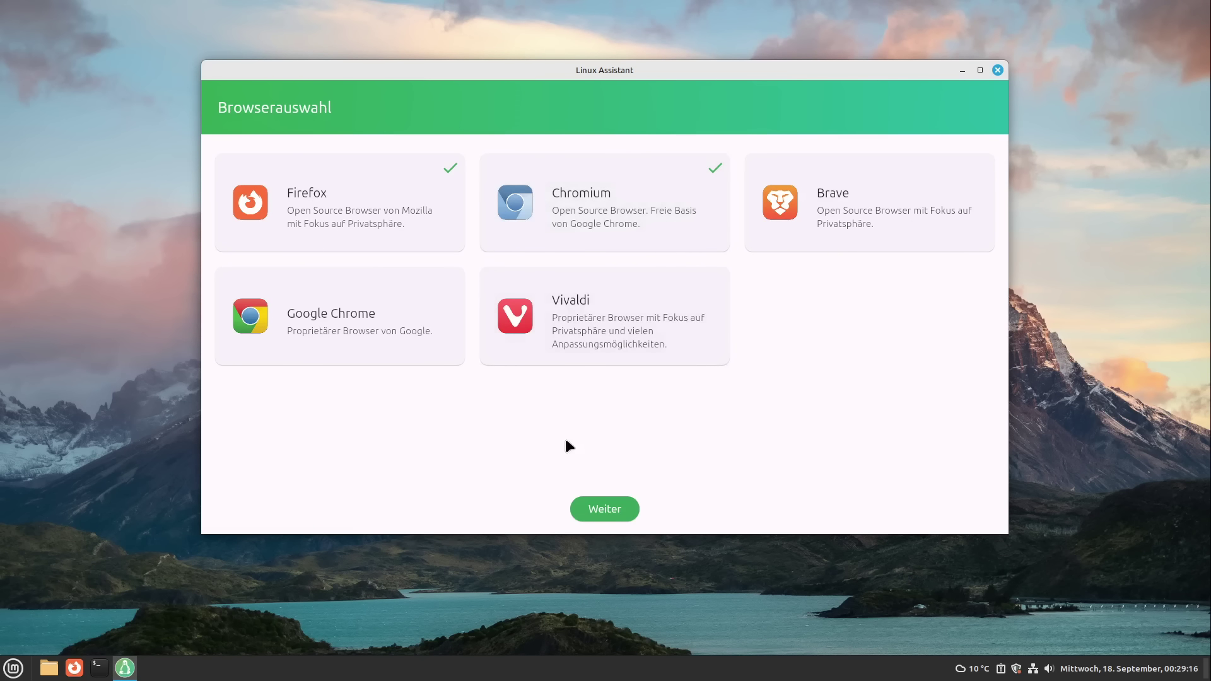
pyautogui.click(593, 516)
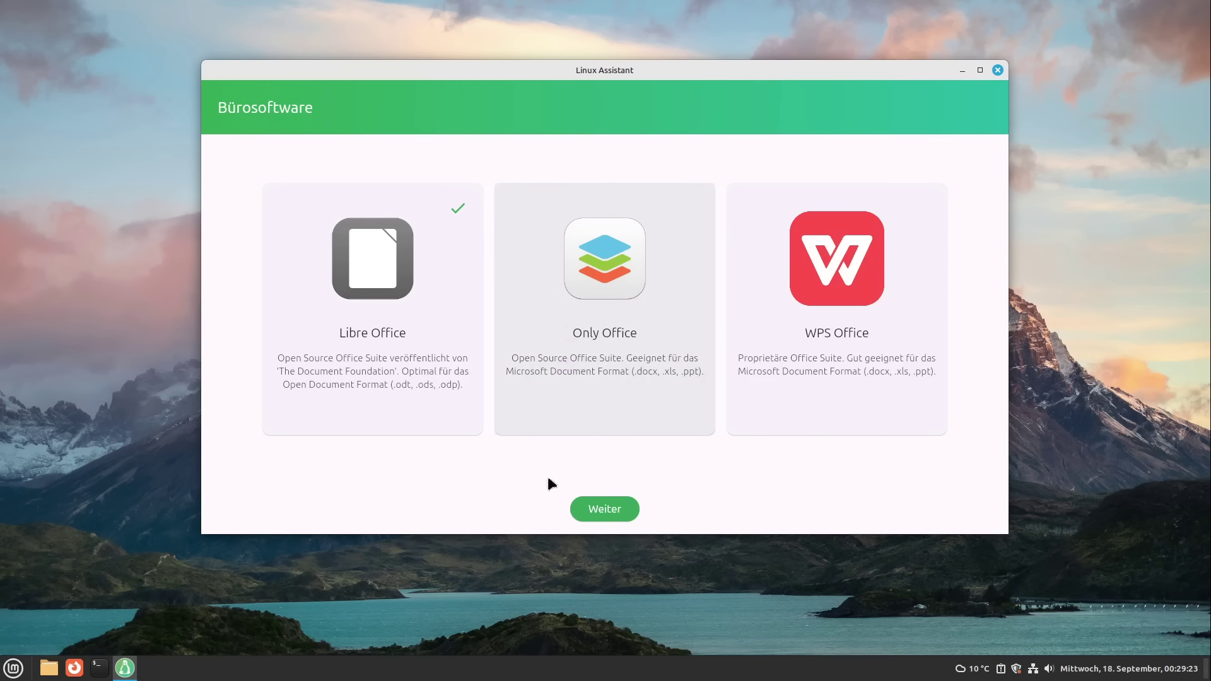
pyautogui.click(610, 510)
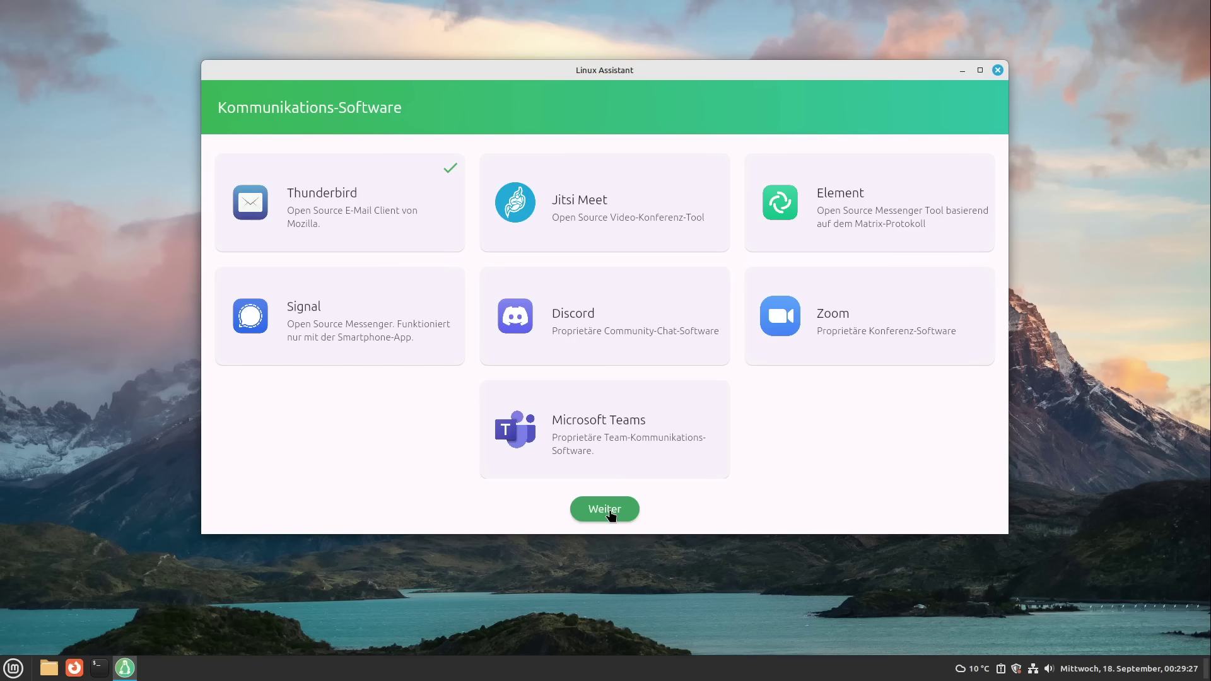
pyautogui.scroll(-1, 595, 413)
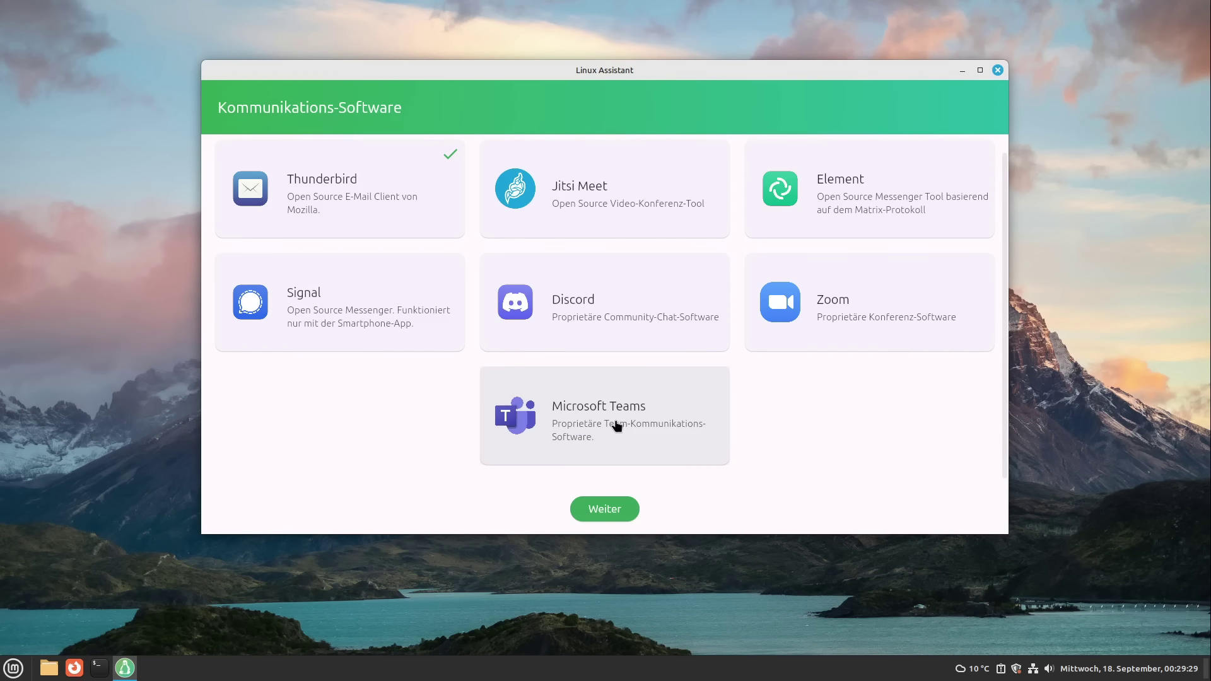
pyautogui.scroll(1, 616, 423)
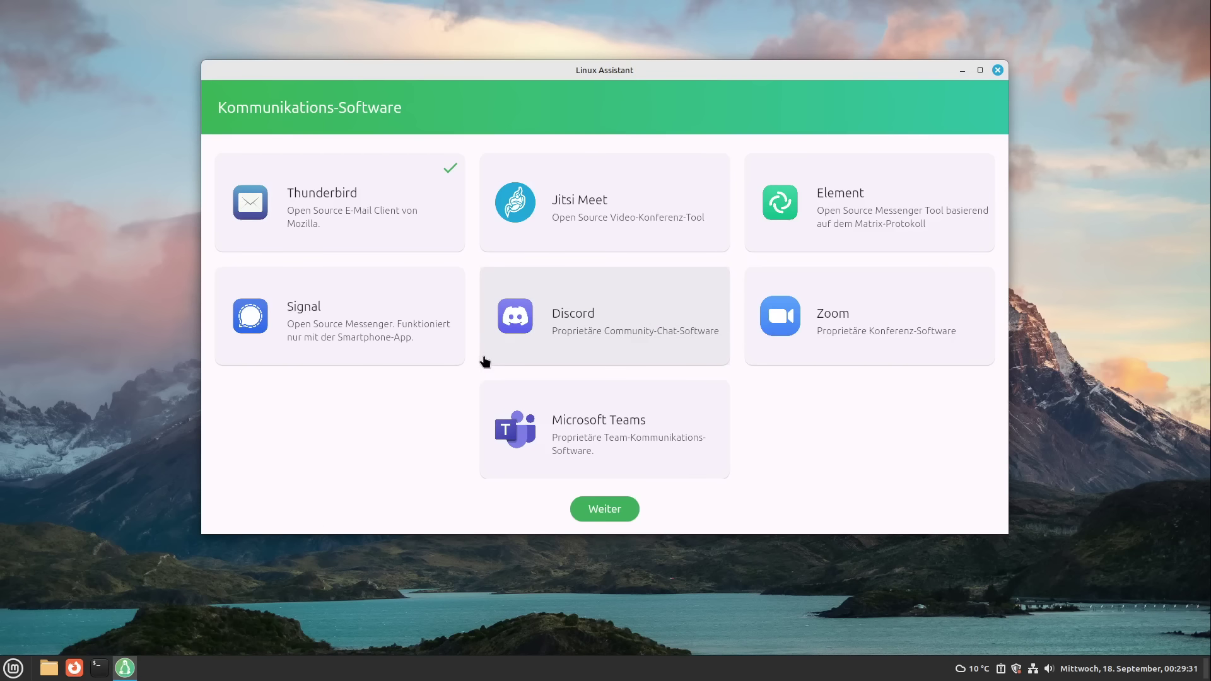
pyautogui.click(811, 243)
pyautogui.click(291, 312)
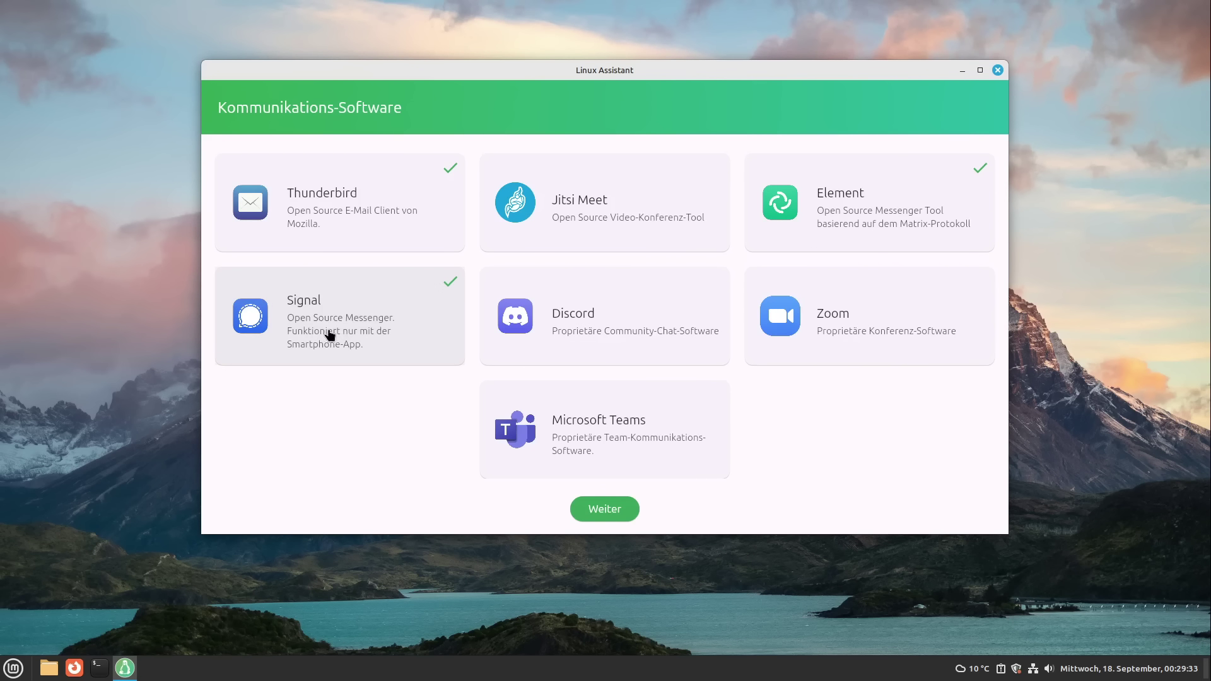
pyautogui.click(323, 334)
pyautogui.click(800, 227)
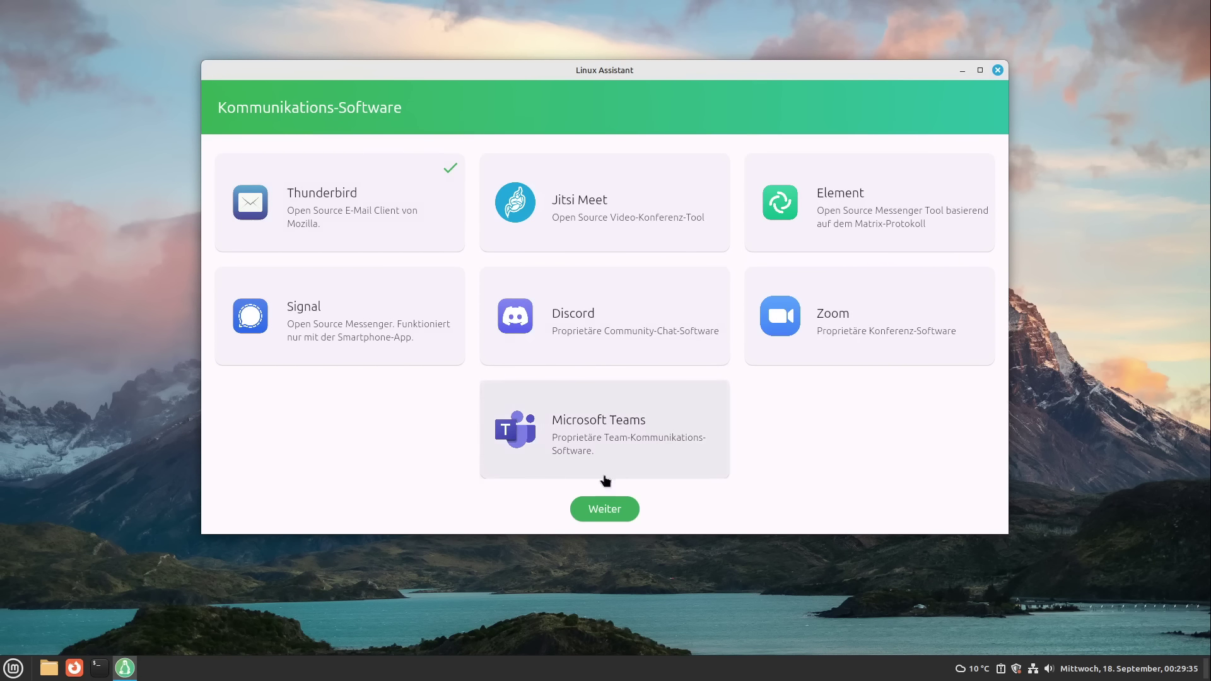
# Continue with only Thunderbird, choose automatic configuration with all four actions selected, then cancel the password authorisation and finish the setup routine
pyautogui.click(590, 513)
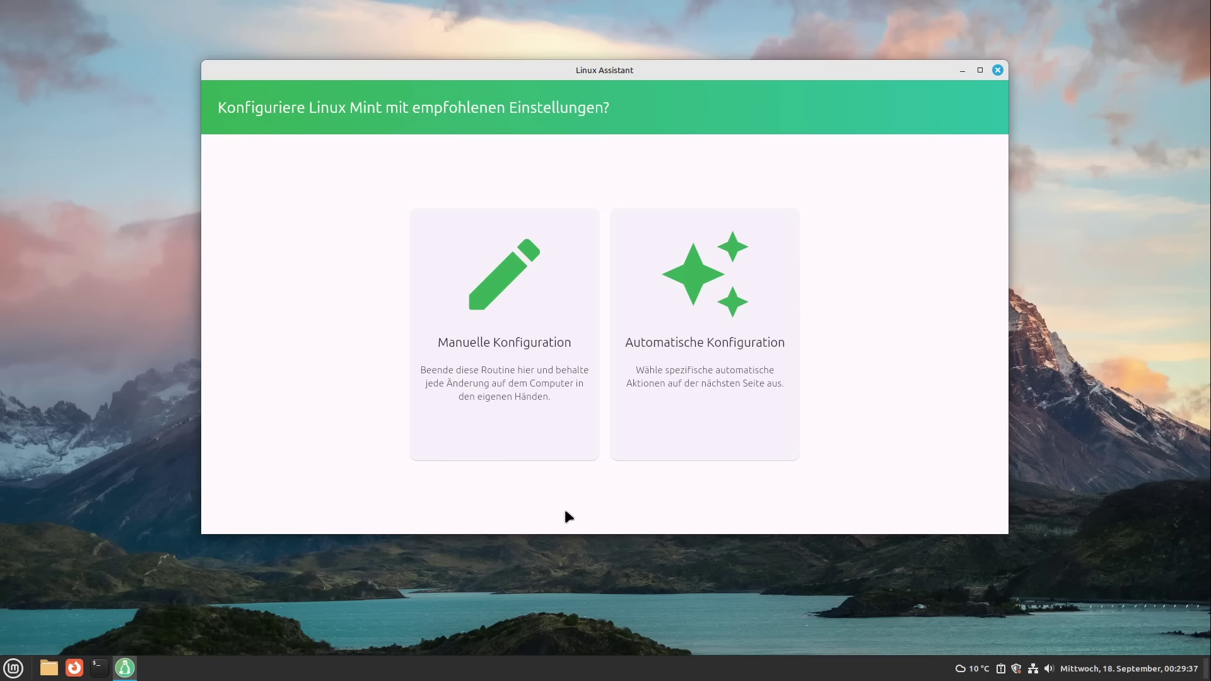
pyautogui.click(667, 383)
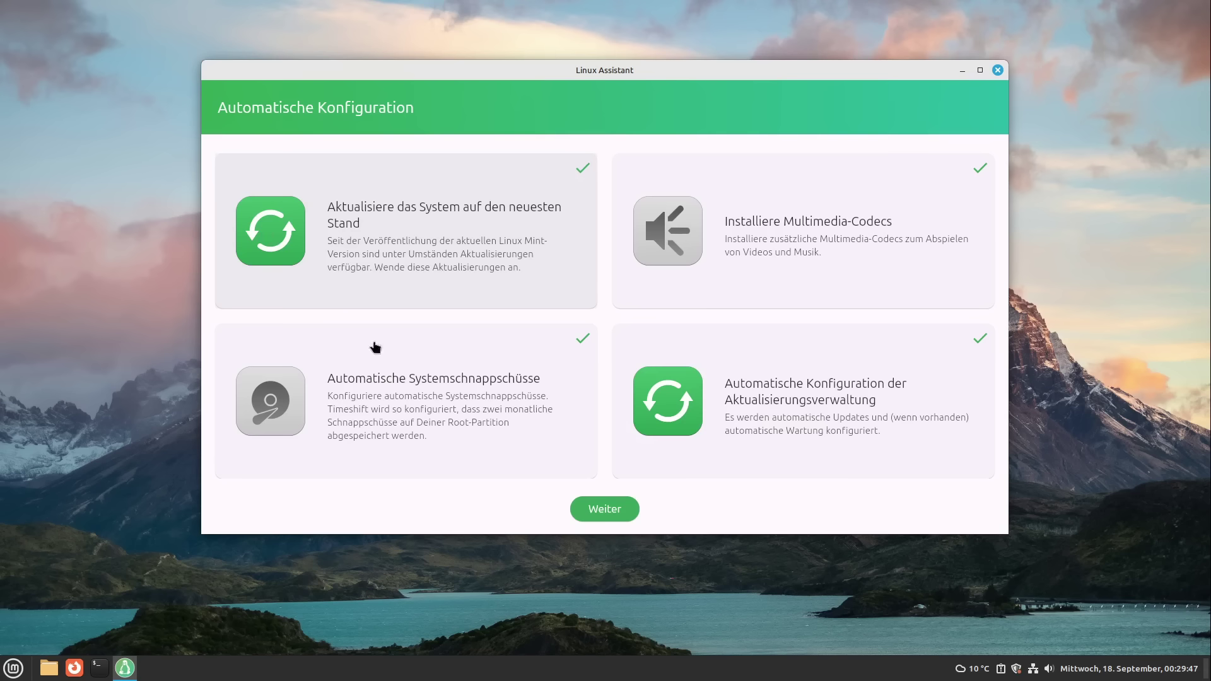
pyautogui.scroll(-1, 389, 376)
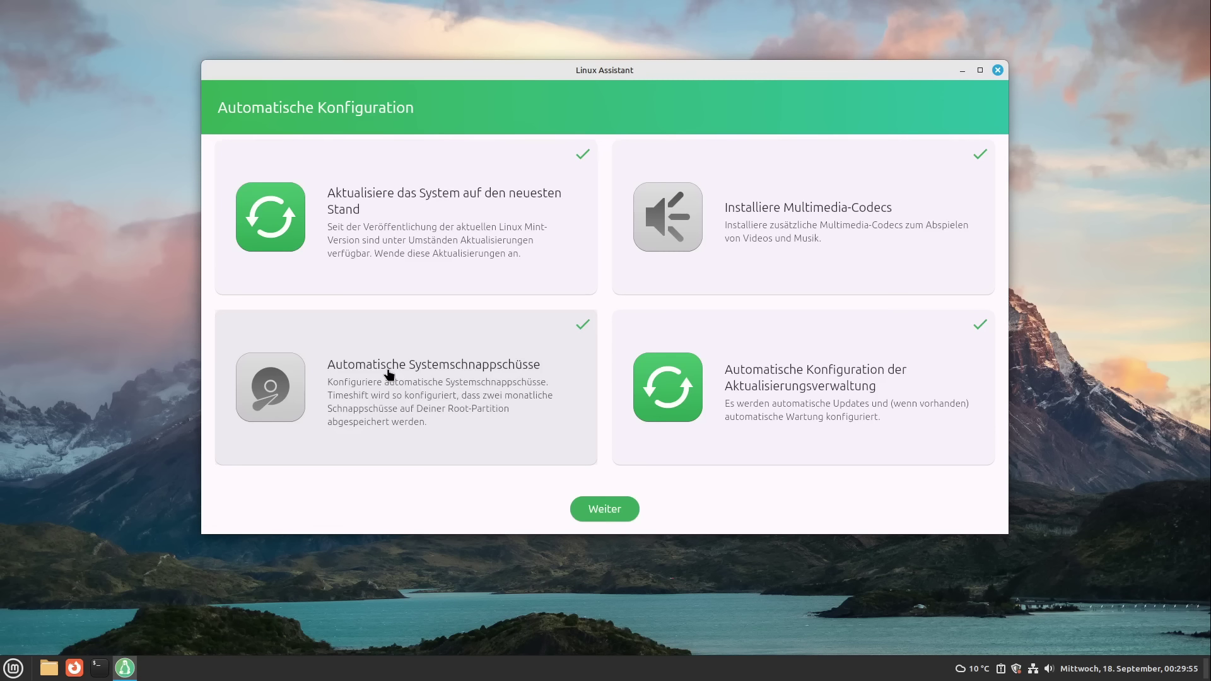
pyautogui.scroll(1, 389, 375)
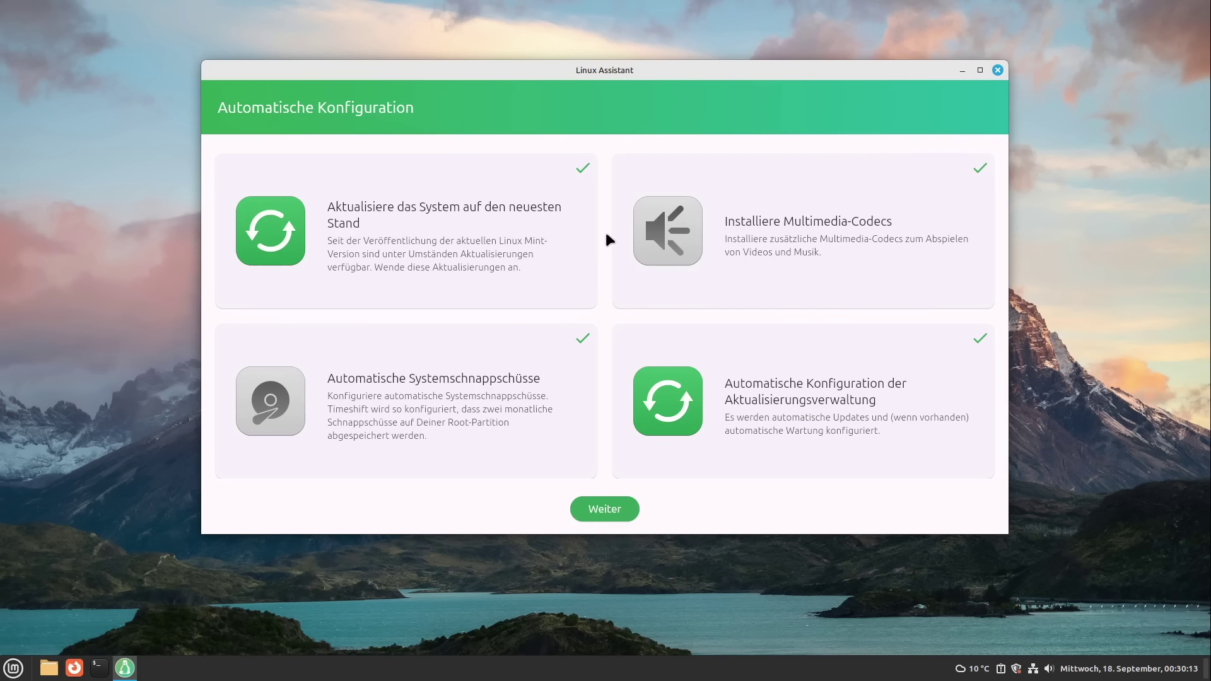
pyautogui.click(597, 509)
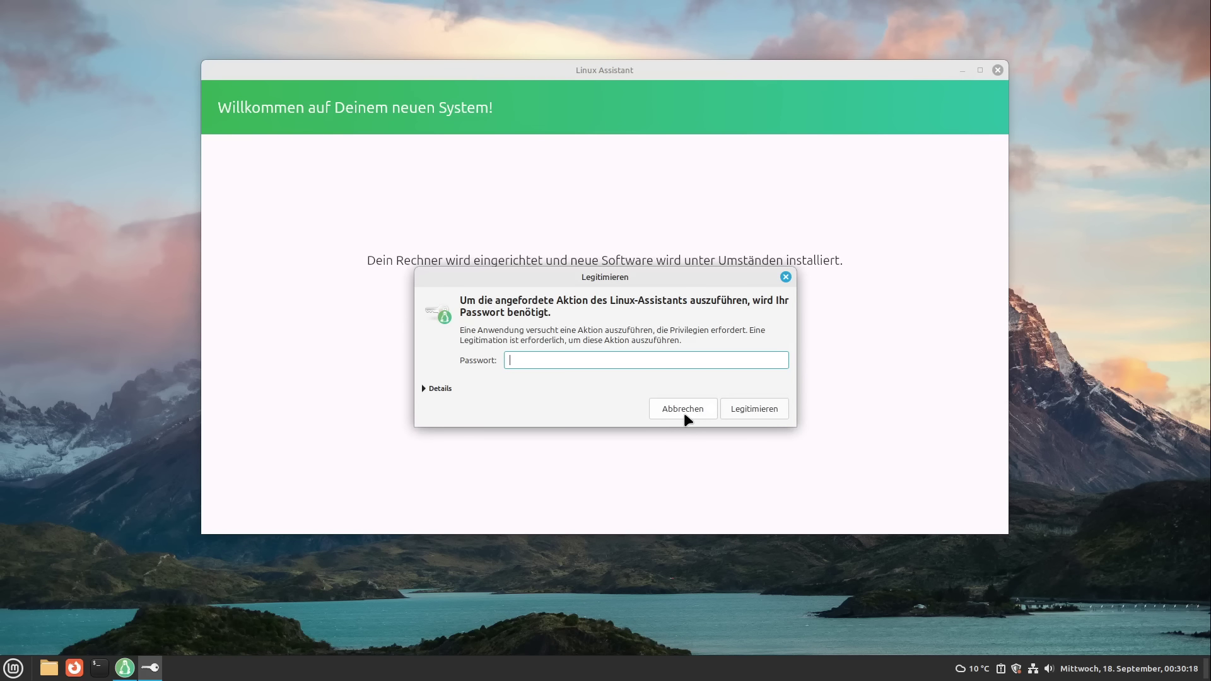
pyautogui.click(684, 412)
pyautogui.click(633, 508)
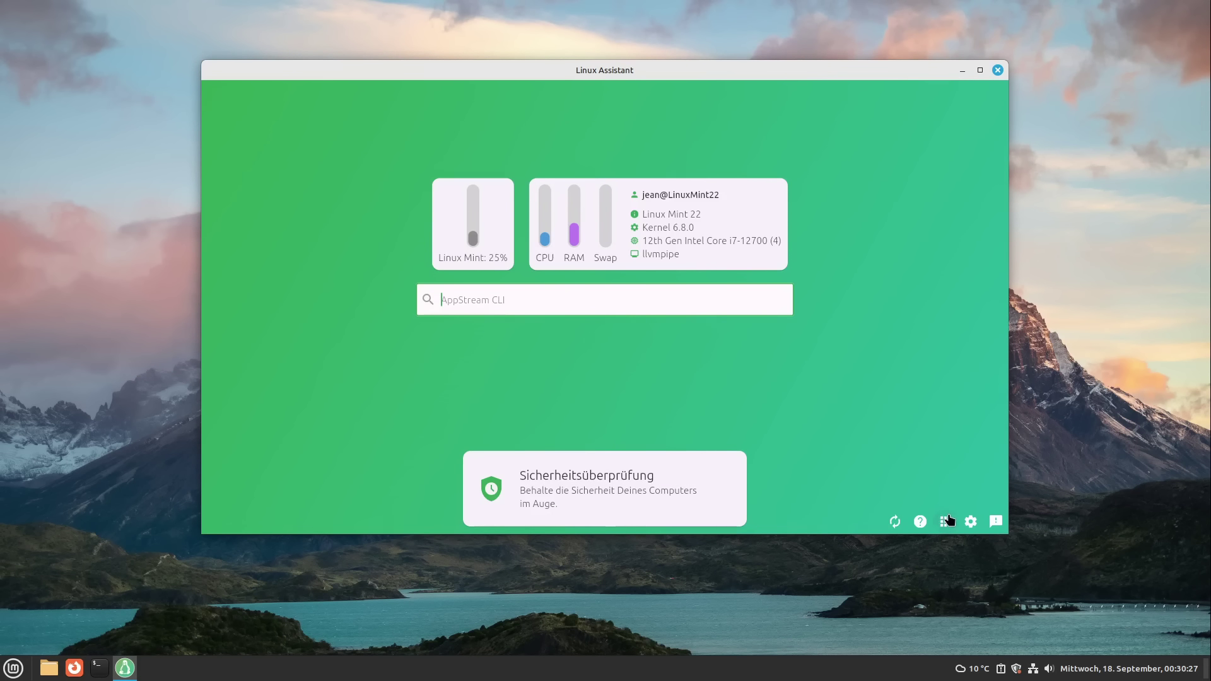
# Look over Linux Assistant's overview page and home screen, and close the program
pyautogui.click(945, 523)
pyautogui.click(606, 506)
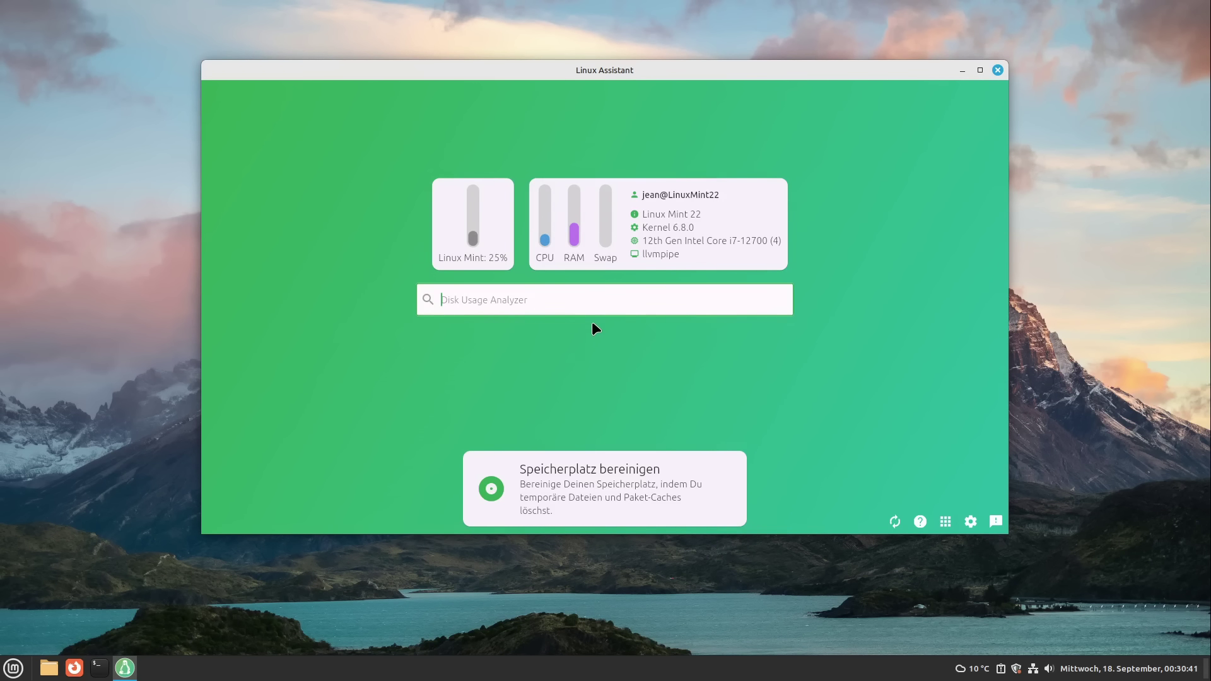
pyautogui.moveTo(576, 221)
pyautogui.click(990, 72)
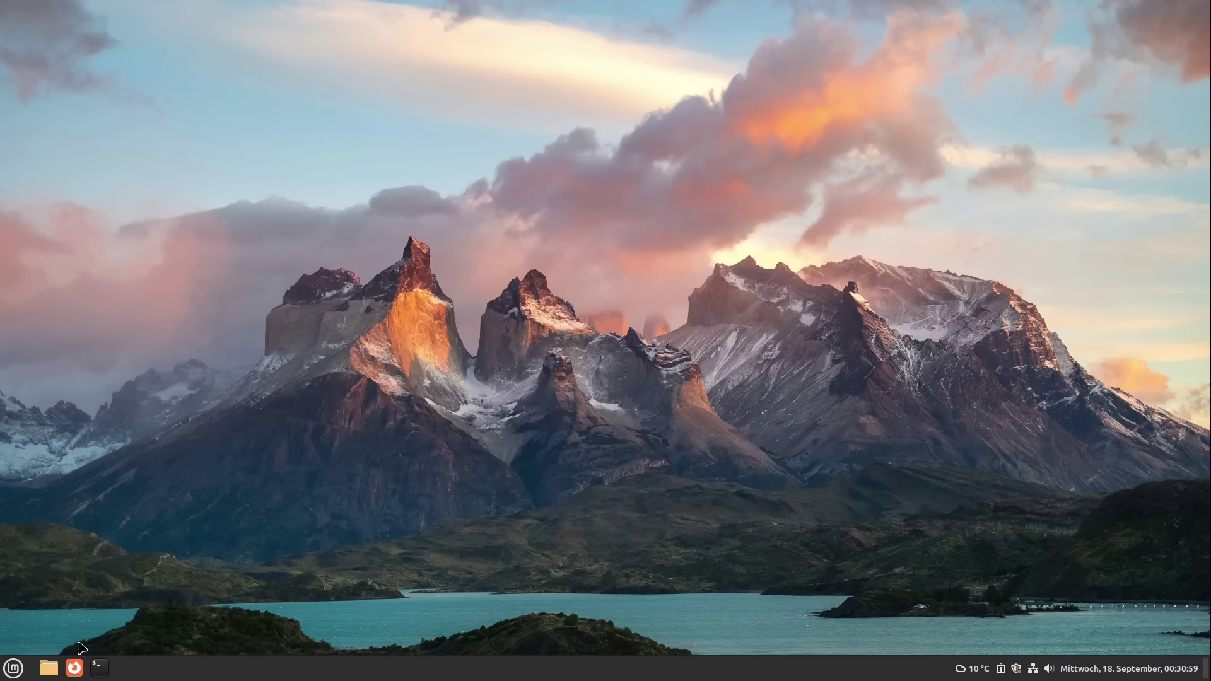
pyautogui.click(74, 668)
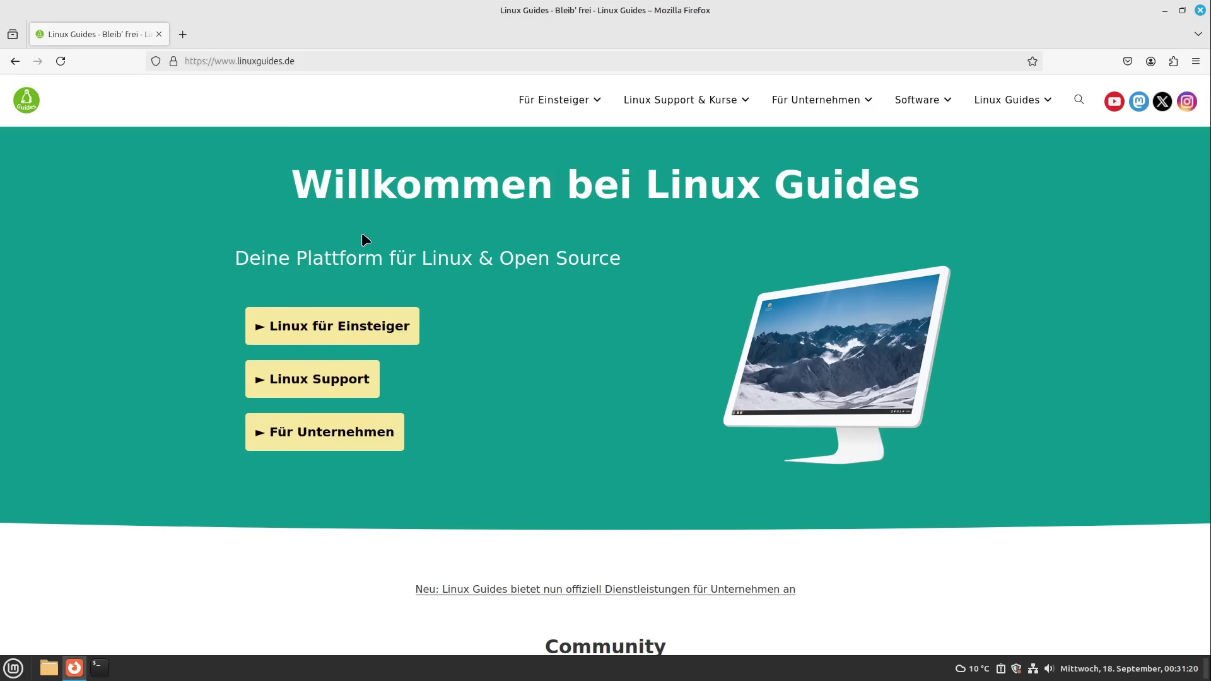
pyautogui.click(190, 34)
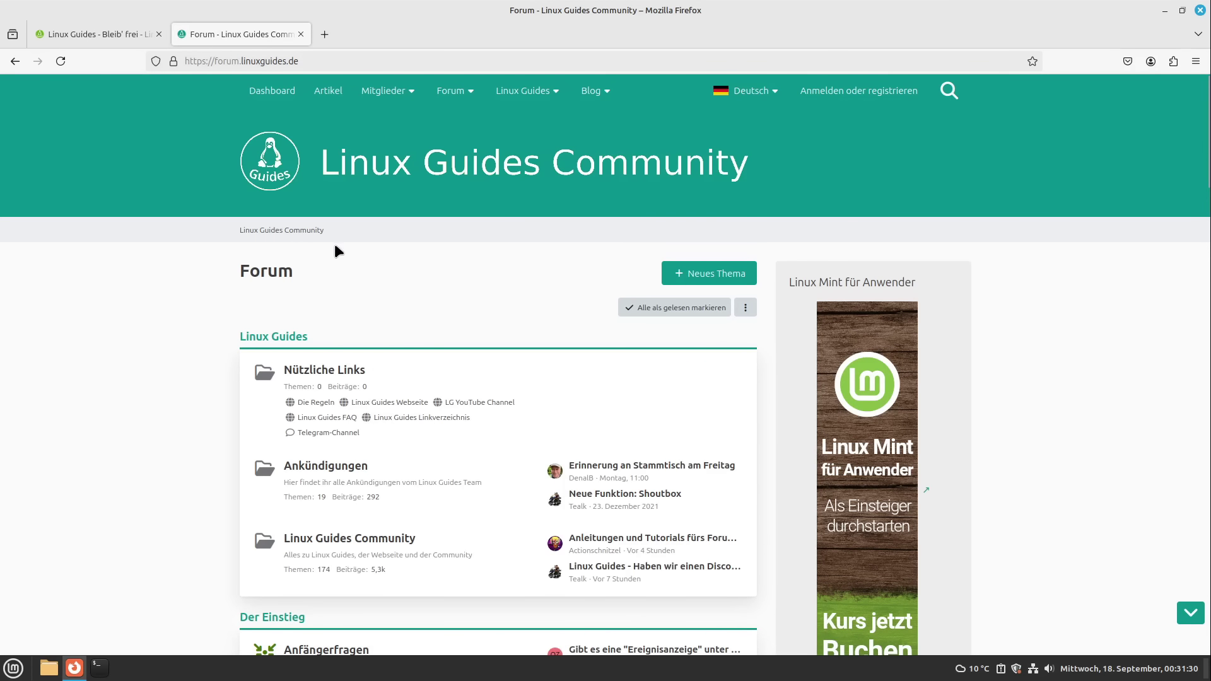
pyautogui.scroll(-20, 341, 255)
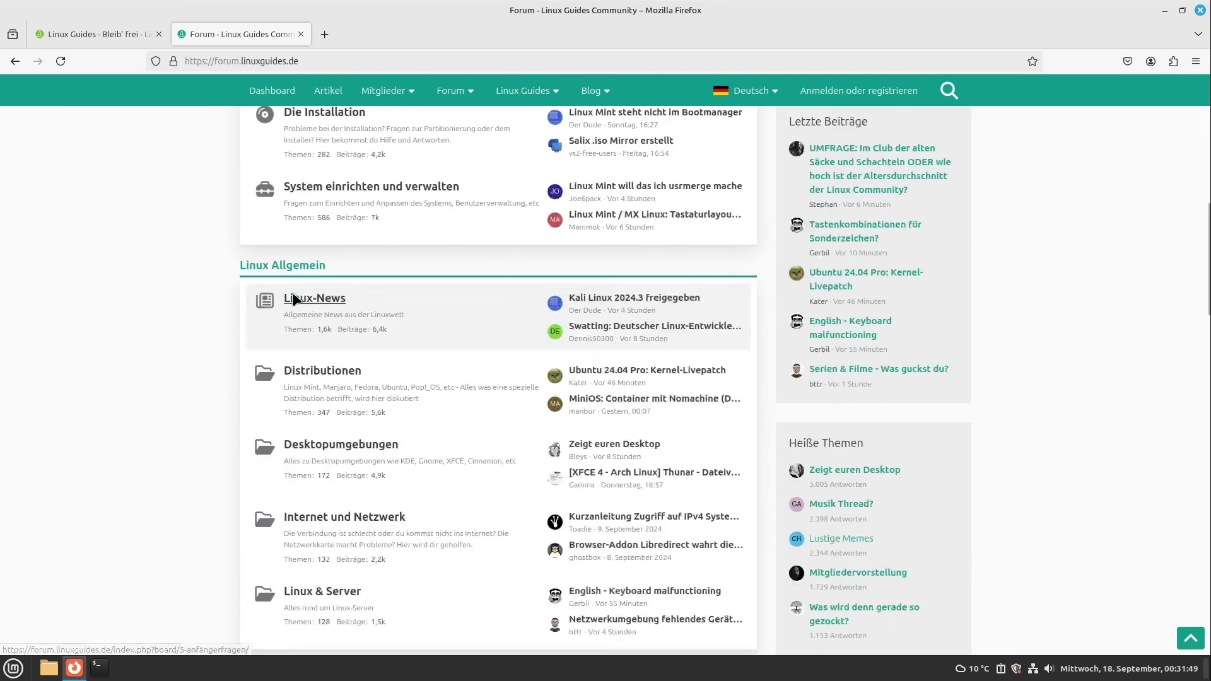
pyautogui.scroll(-12, 243, 304)
pyautogui.scroll(16, 245, 298)
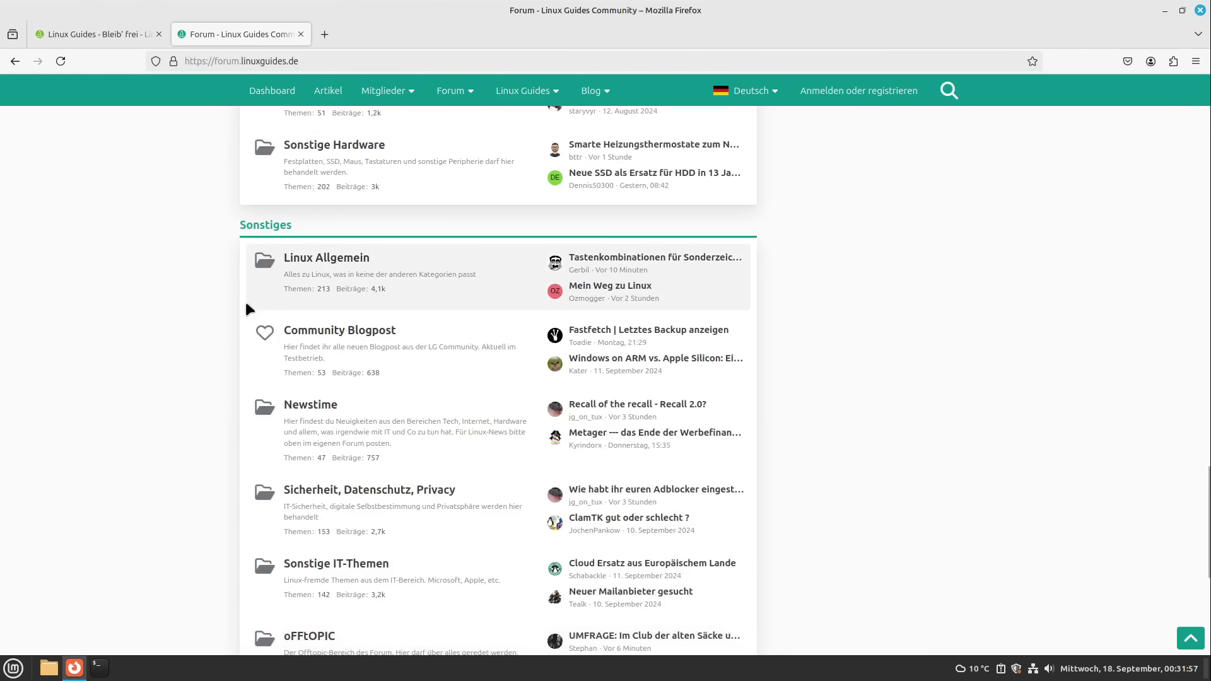
pyautogui.scroll(15, 246, 309)
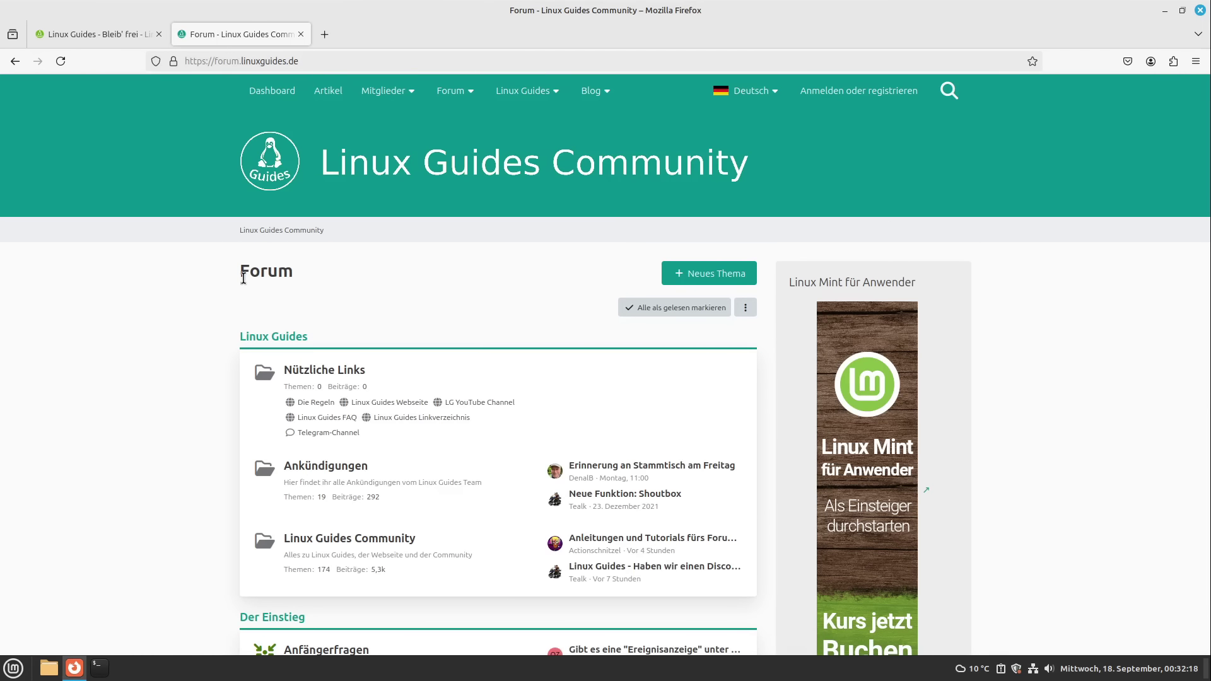
pyautogui.middleClick(264, 31)
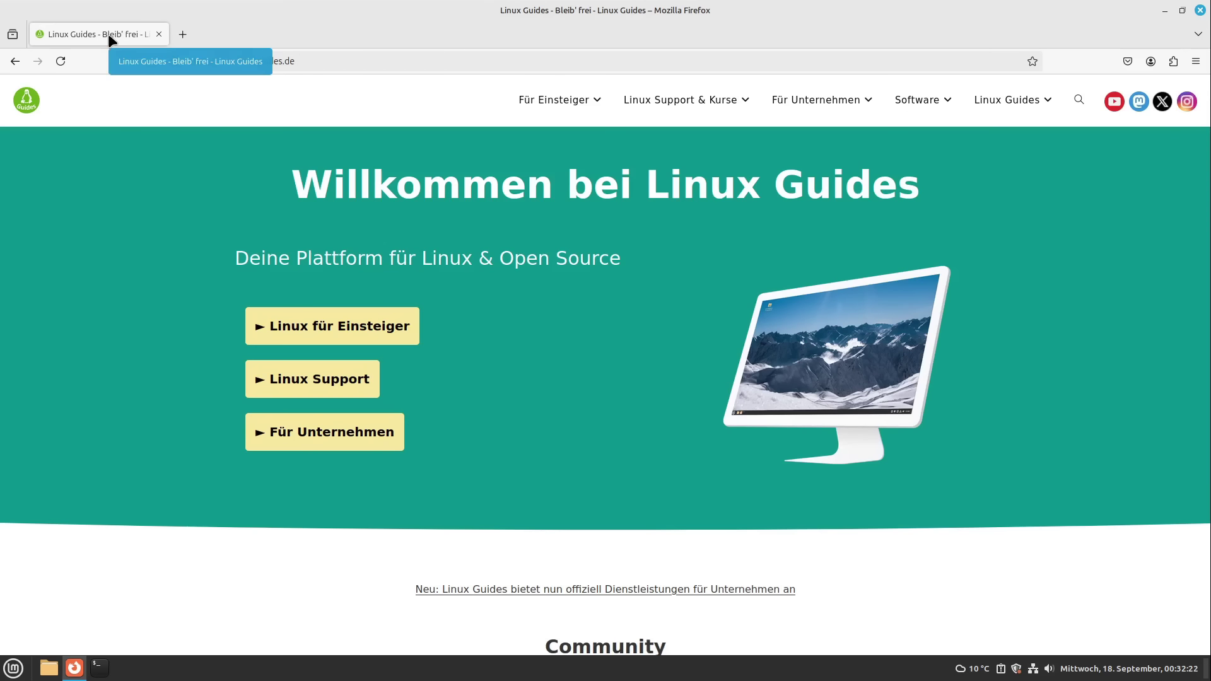